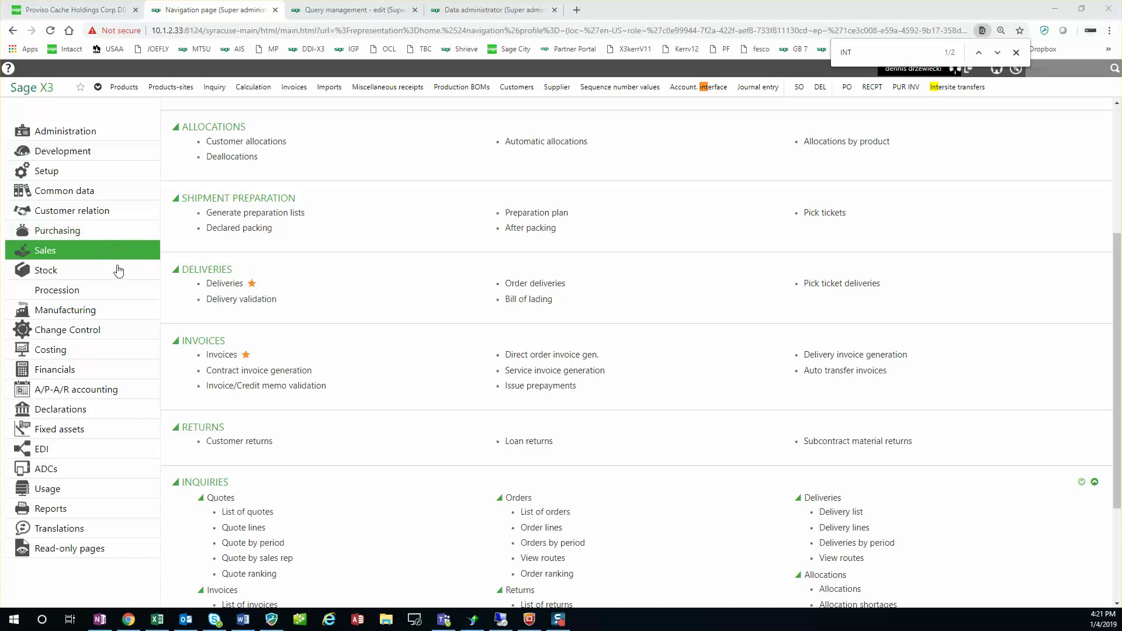
Scroll the Sales navigation page back up to the top.
scroll(574, 187, up, 5)
click(532, 176)
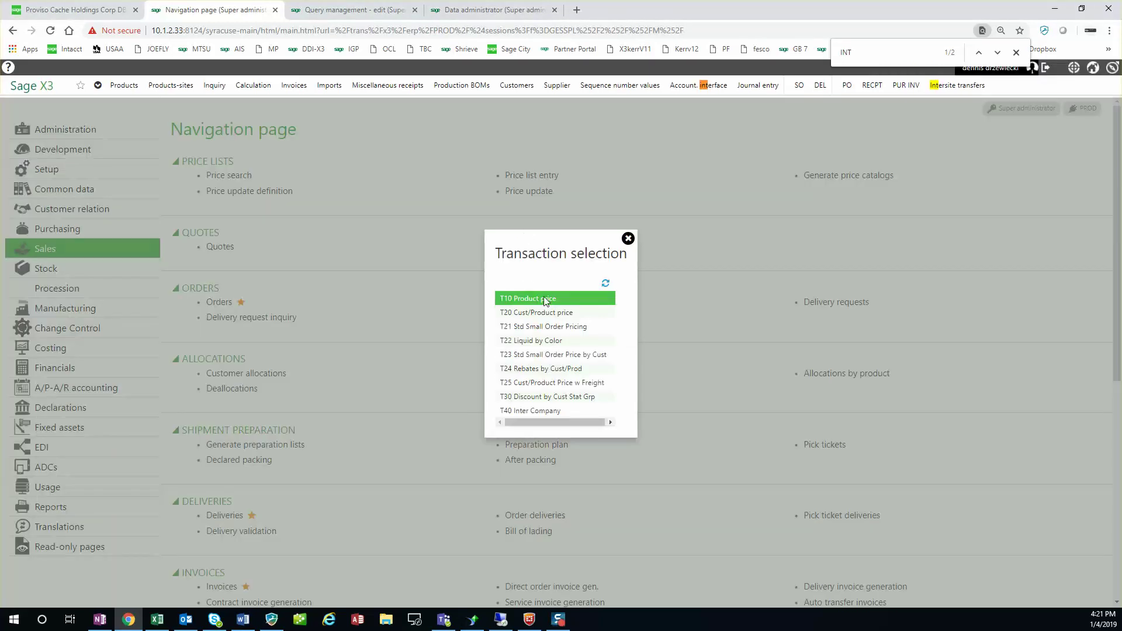
click(549, 411)
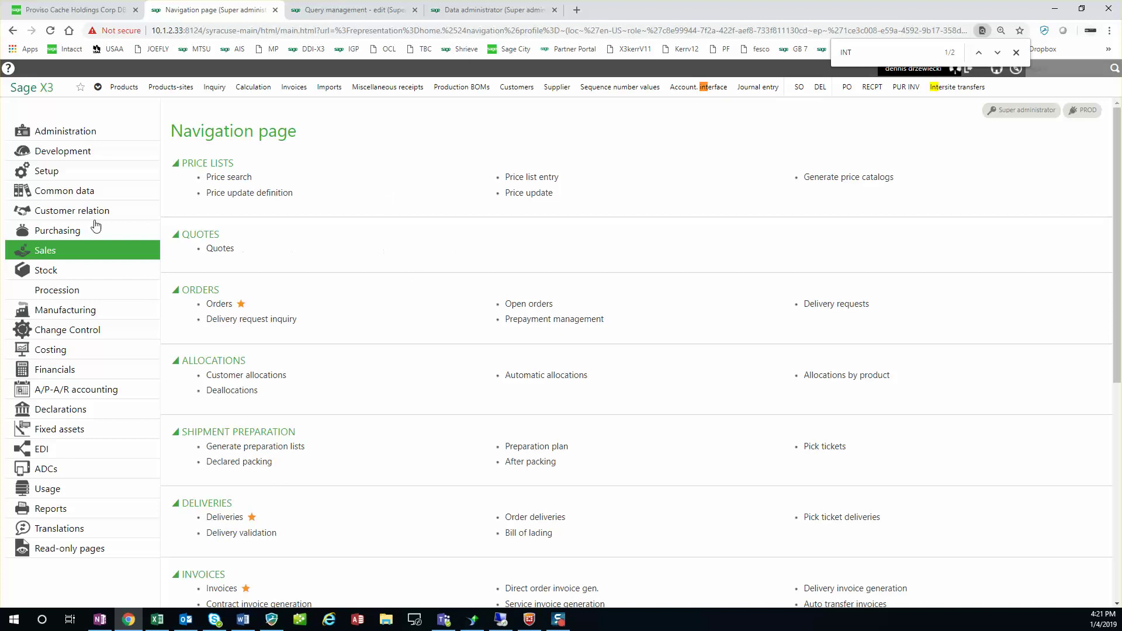
Filter customers on code INT and open intersite customer INA, IGP North America, checking its ship-to details.
click(82, 191)
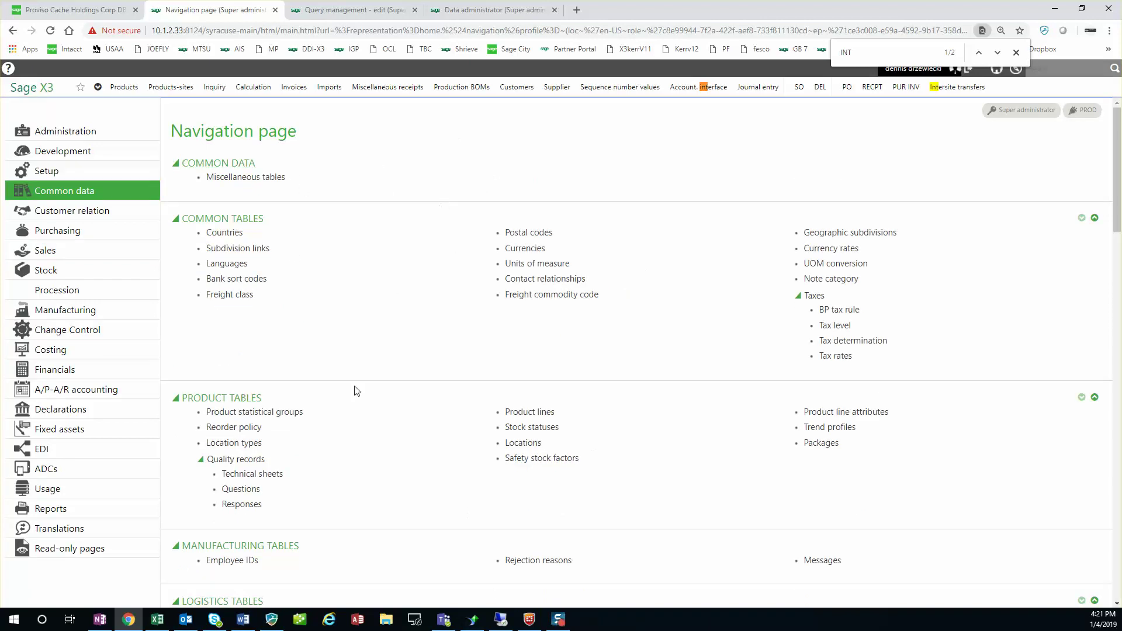
scroll(364, 376, down, 10)
scroll(359, 340, down, 5)
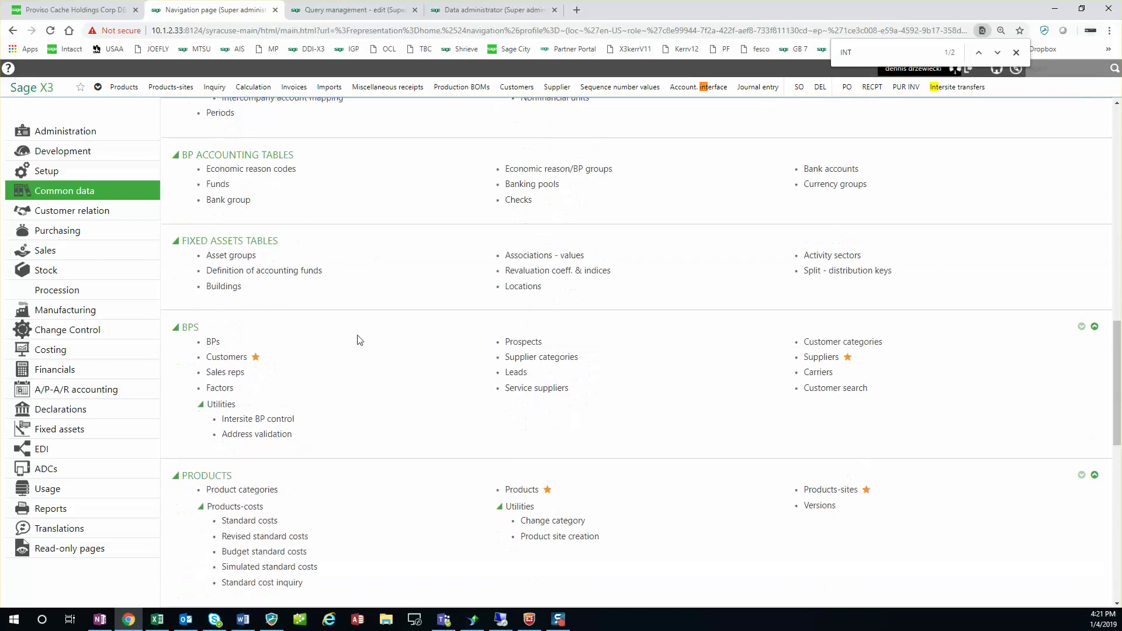
click(231, 358)
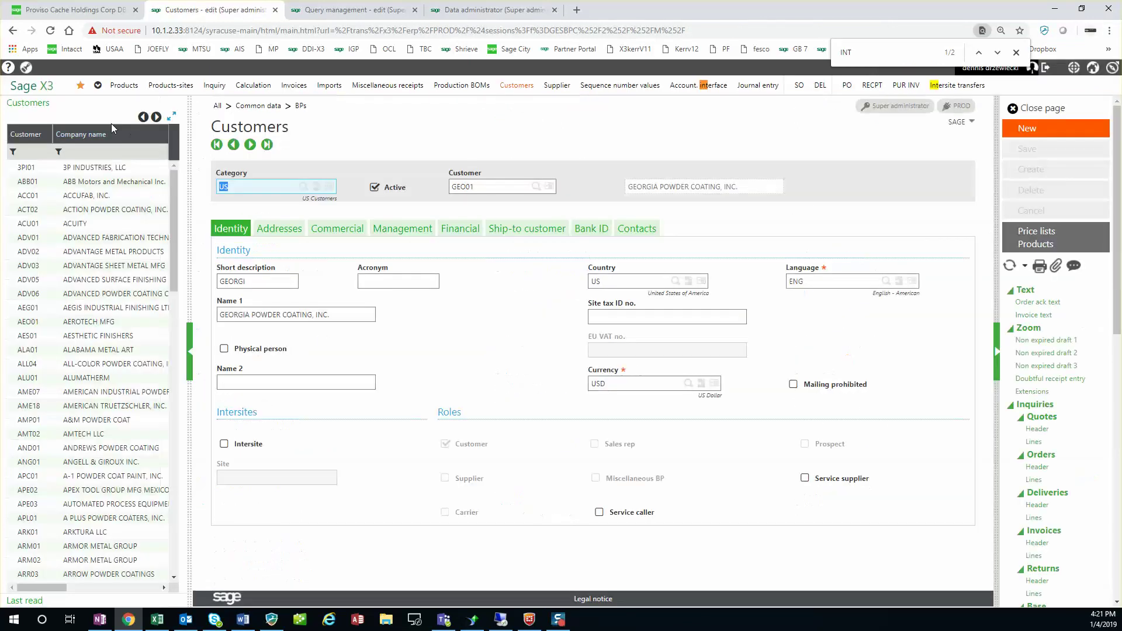
click(28, 152)
text(INT)
key(Return)
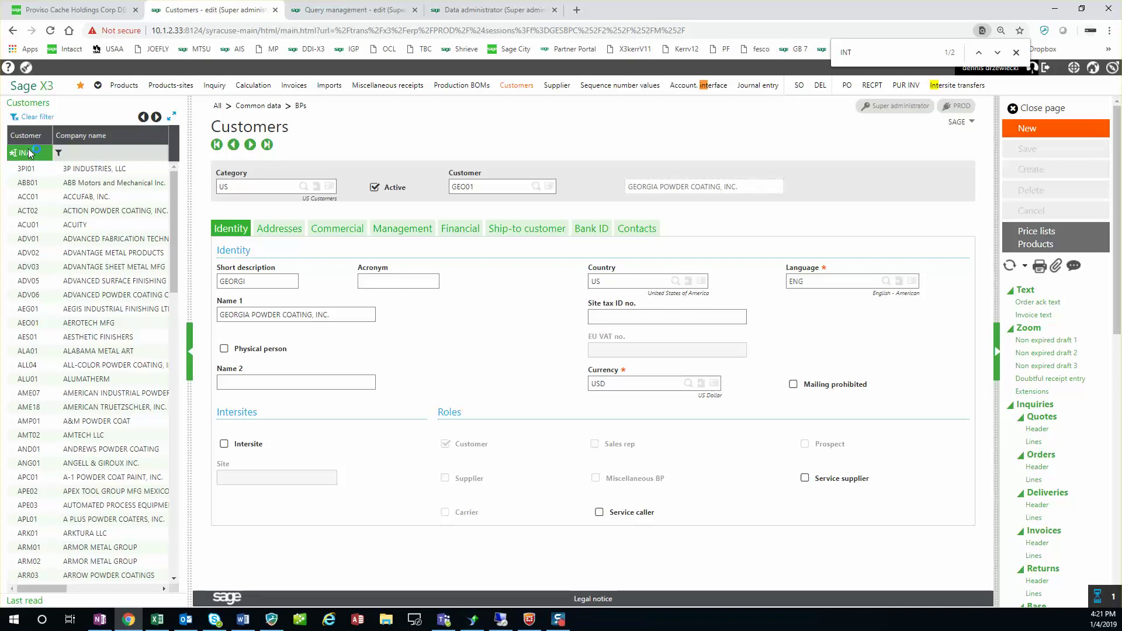
click(70, 170)
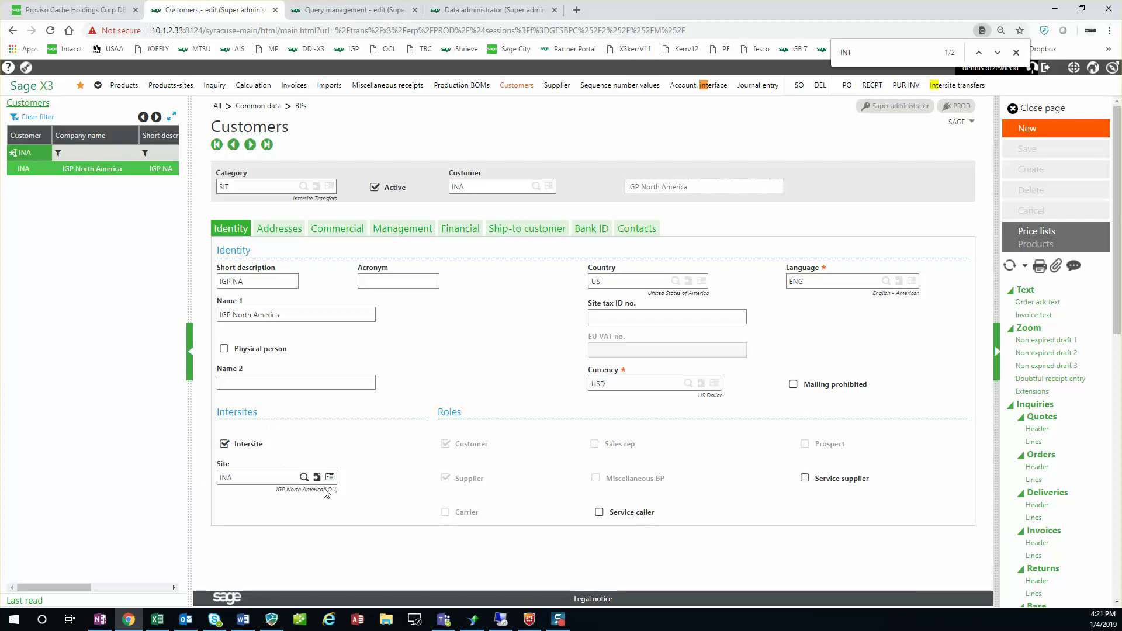
click(511, 230)
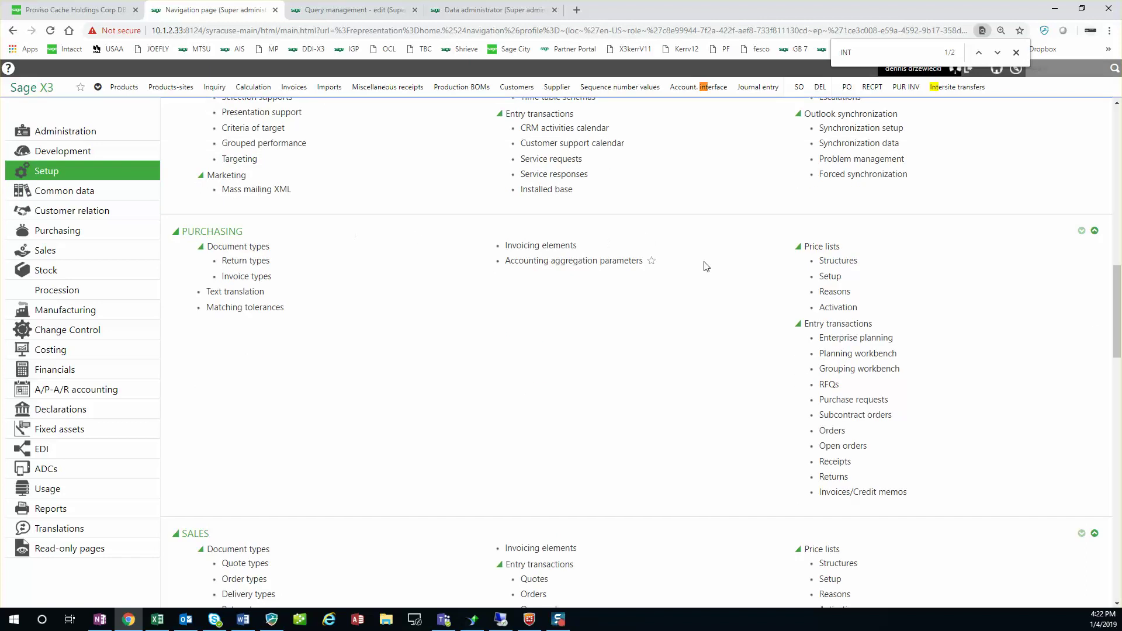
Find Intercompany in Setup and review the intercompany sales invoice flow and its associated invoice type.
key(BackSpace)
text(TER)
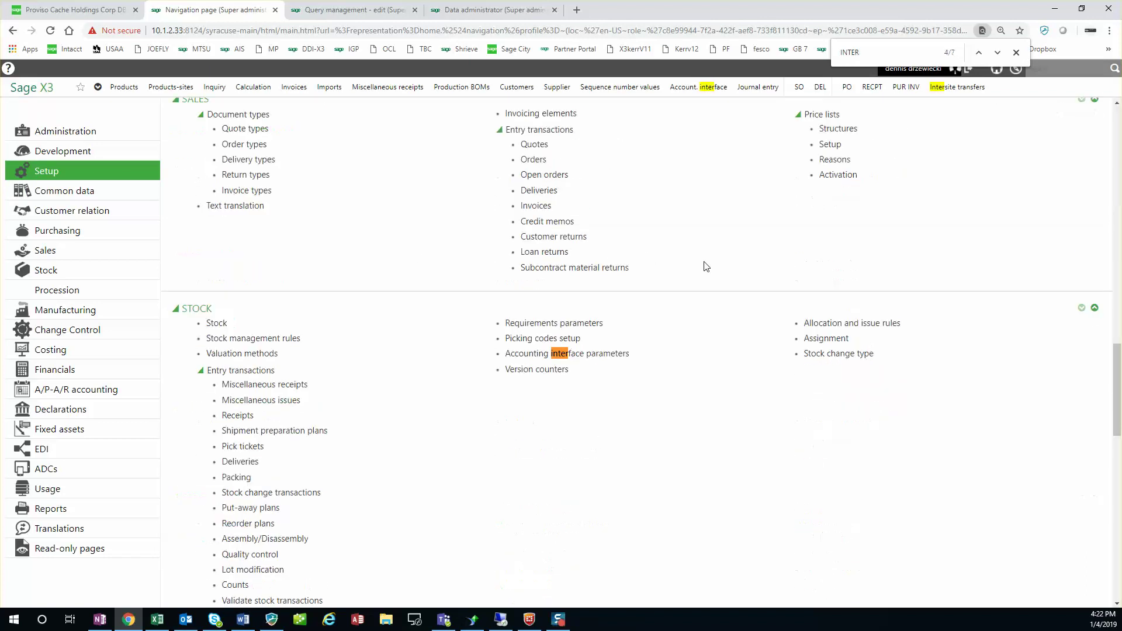
key(Return)
key(Return)
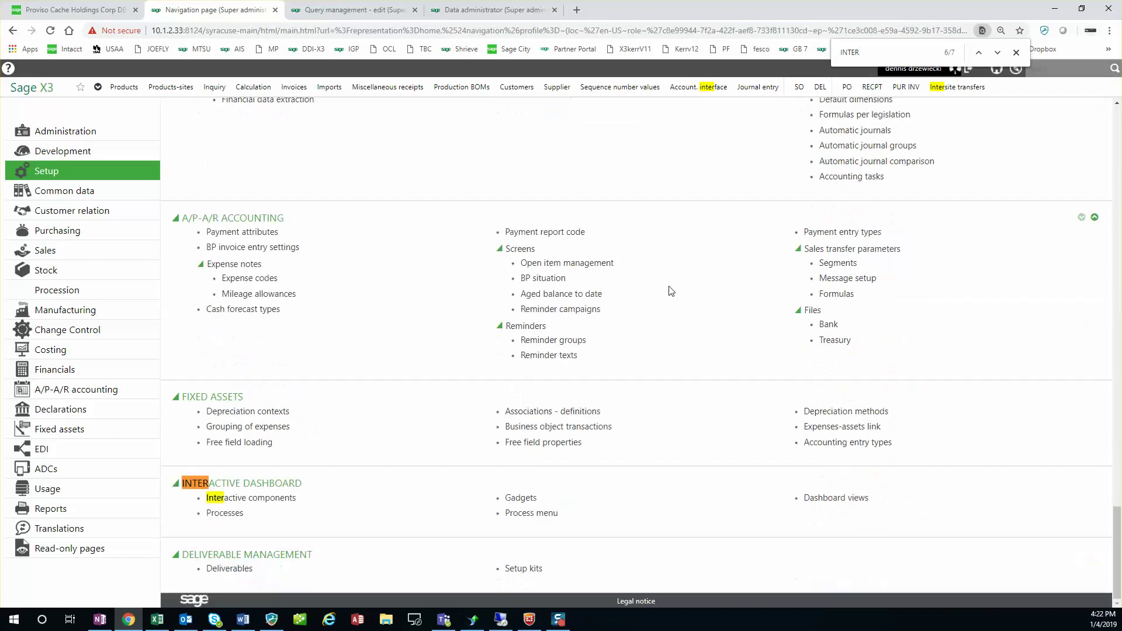
key(Return)
key(Return)
key(Return)
key(Return)
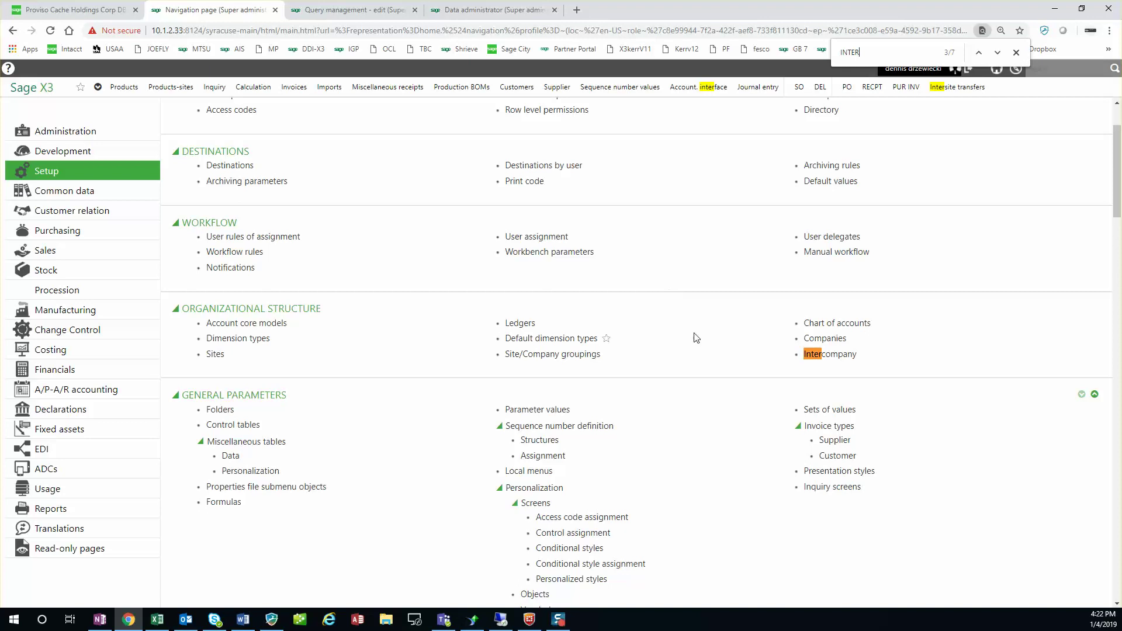
click(840, 355)
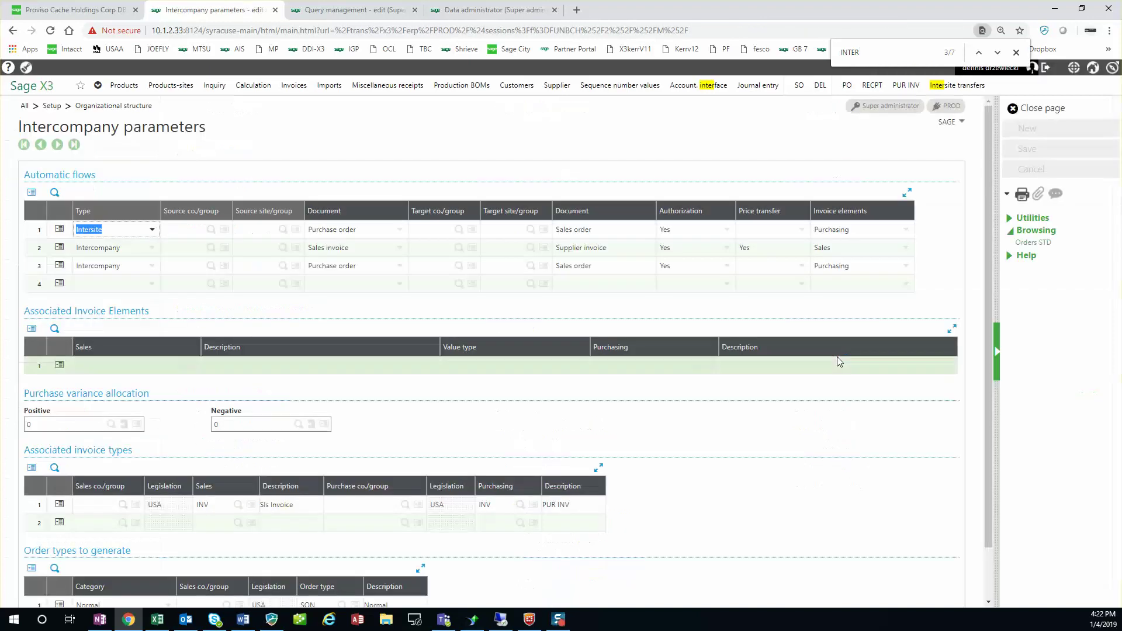
click(33, 250)
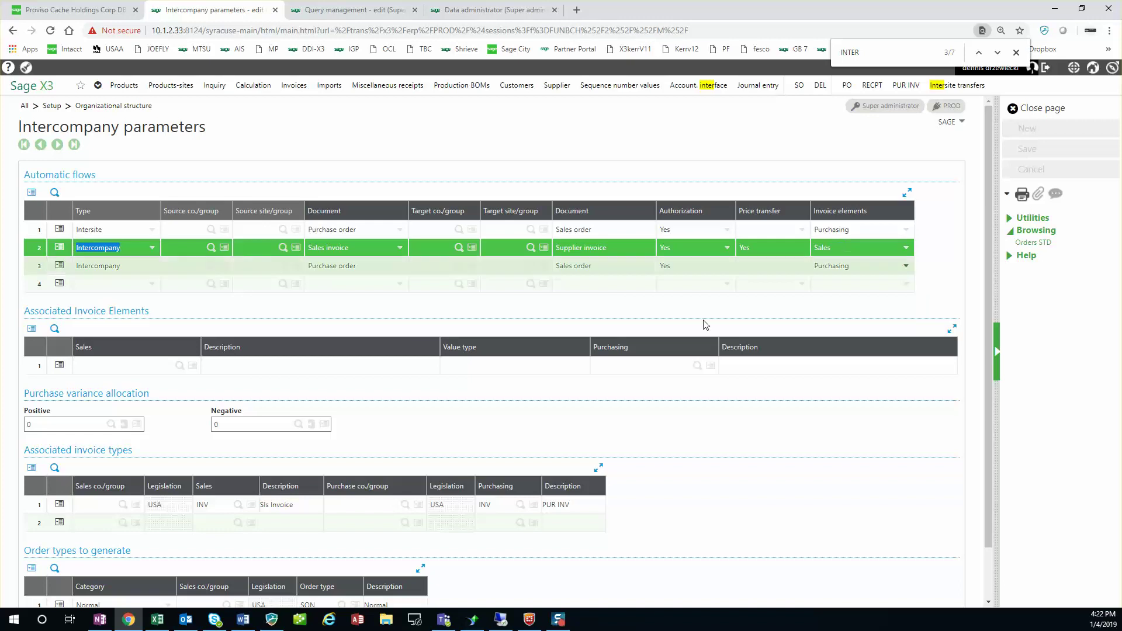
click(125, 508)
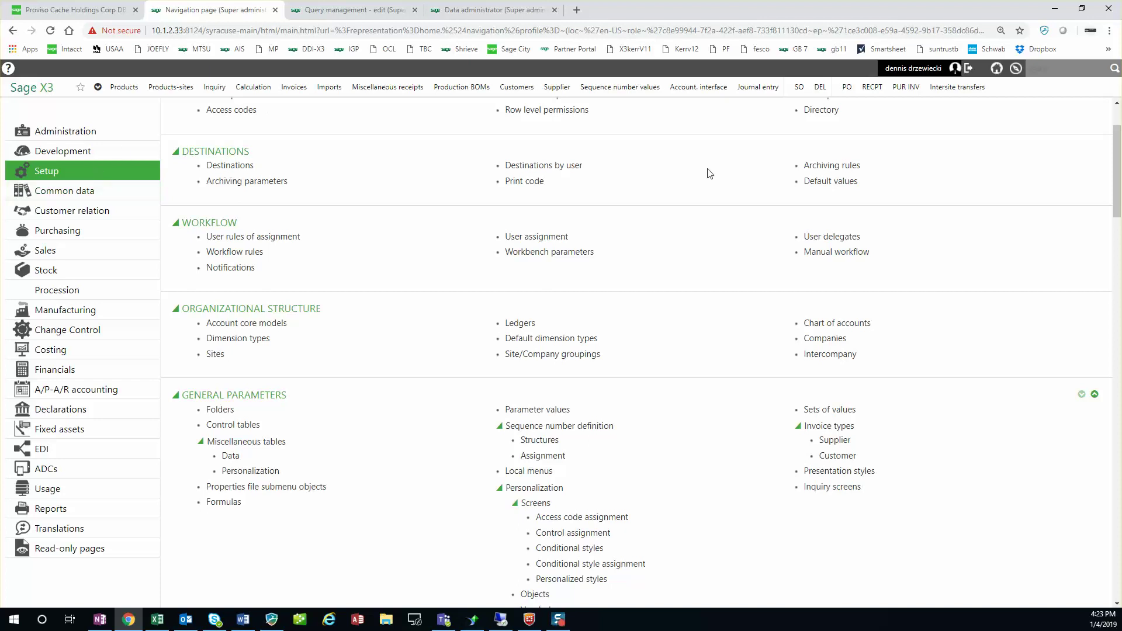
Display the Stock module functions on the navigation page.
click(63, 271)
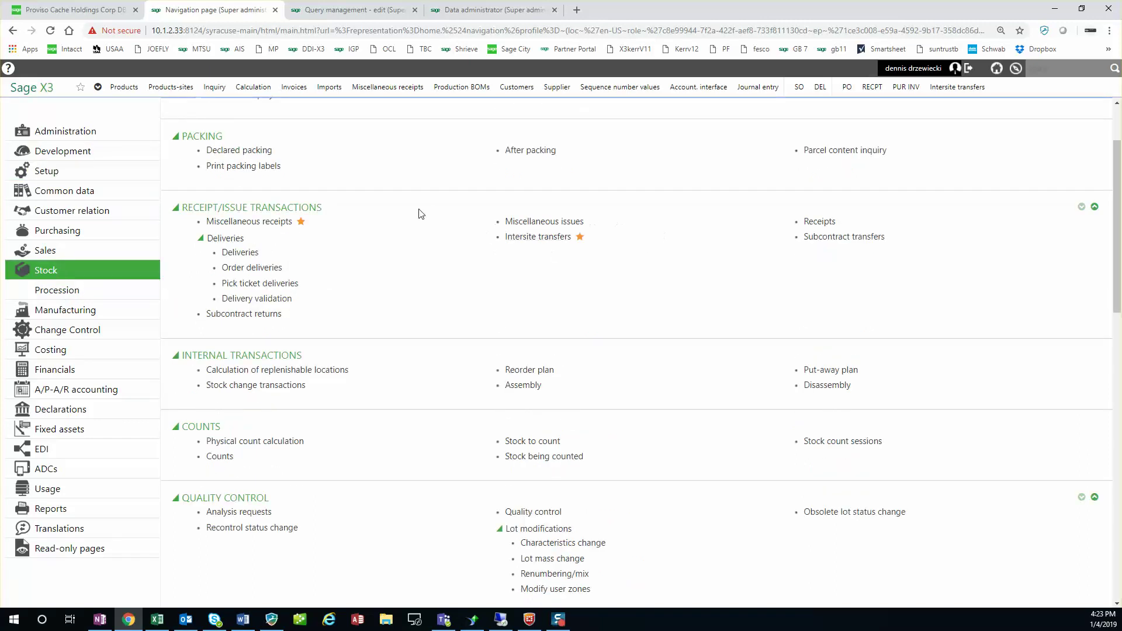
Start a new TSA full-entry intersite transfer from storage site LOU to destination site INA.
click(537, 238)
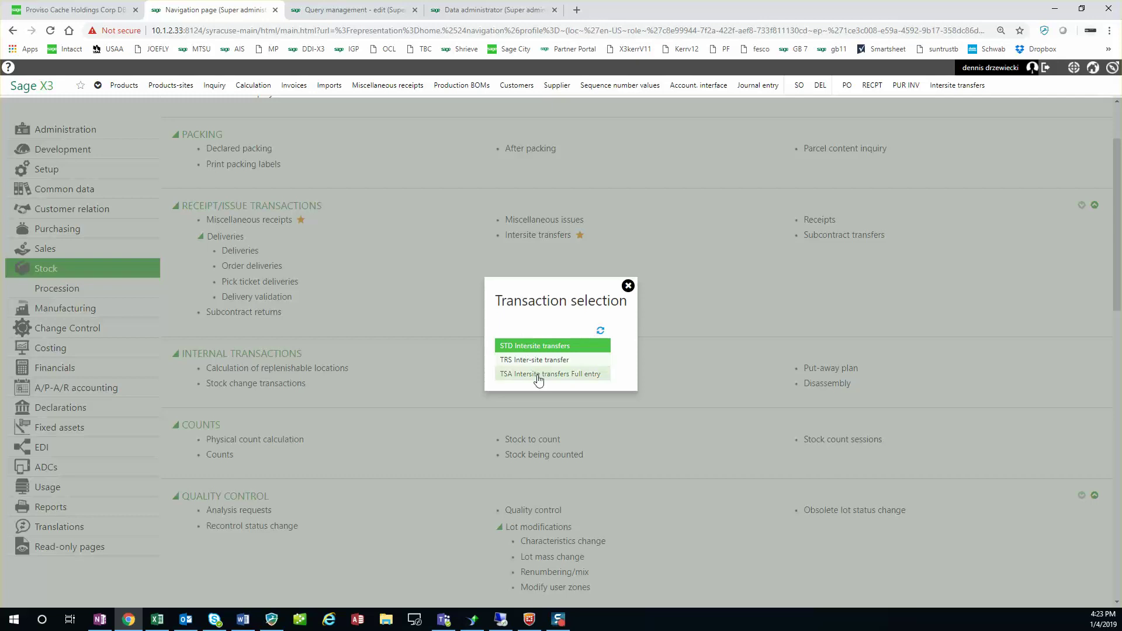
click(538, 375)
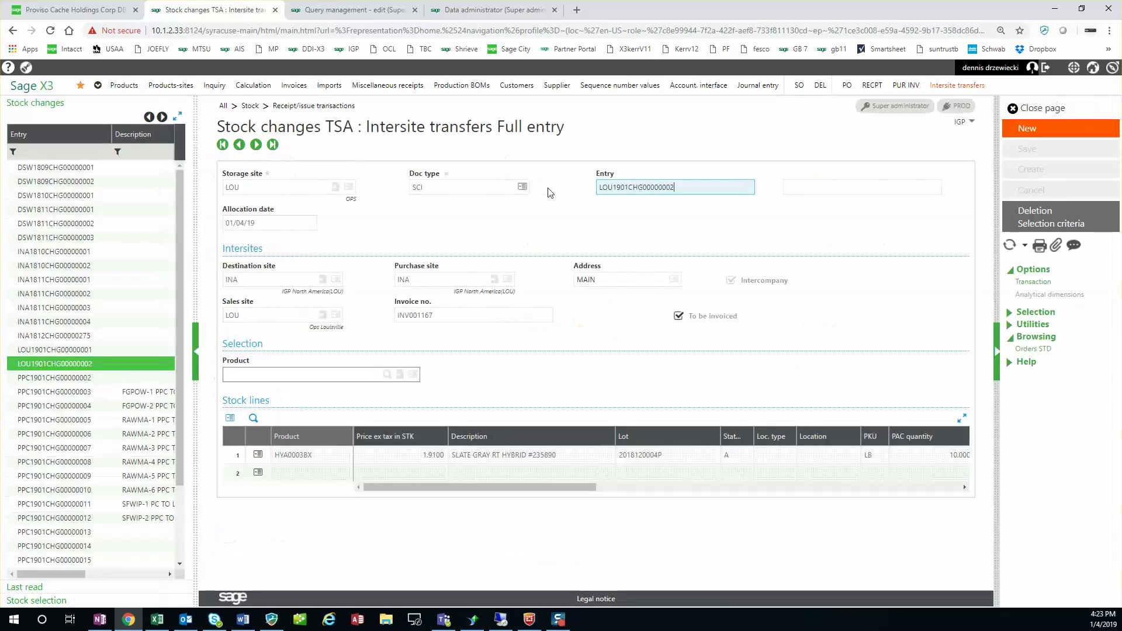
click(1024, 130)
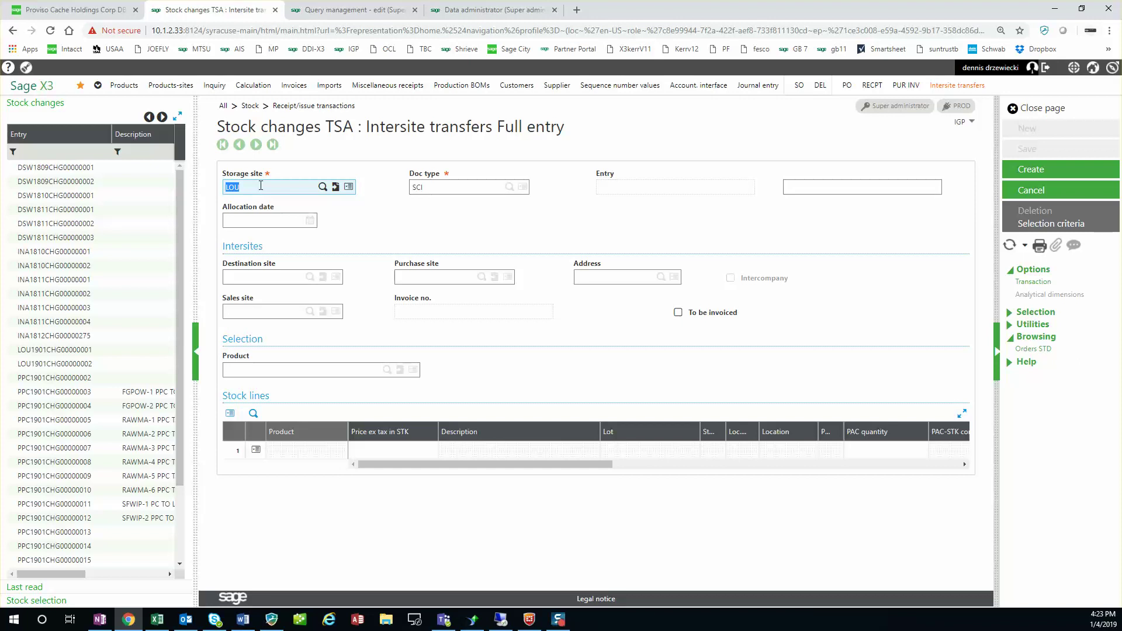
key(Tab)
key(Tab)
key(Tab)
key(Tab)
key(Tab)
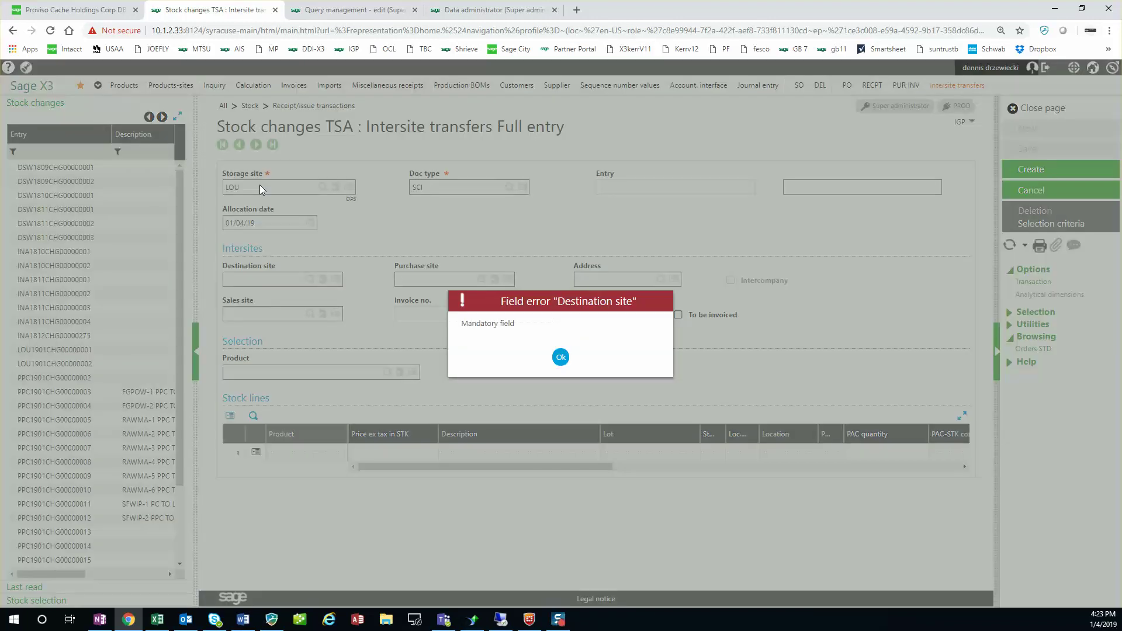
click(556, 358)
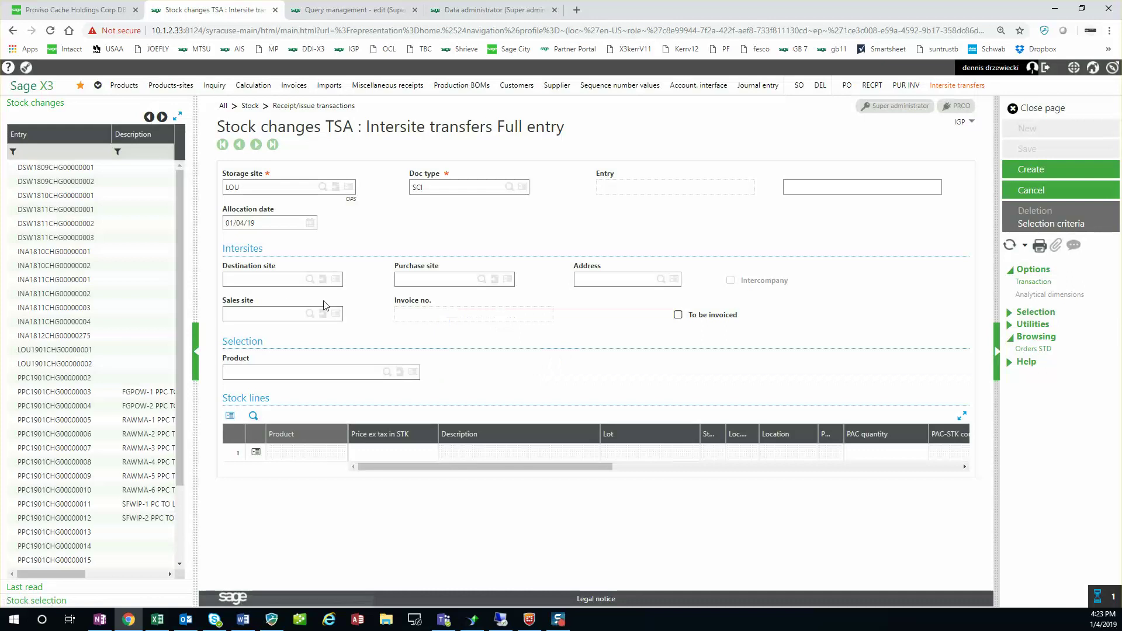
text(INA)
key(Tab)
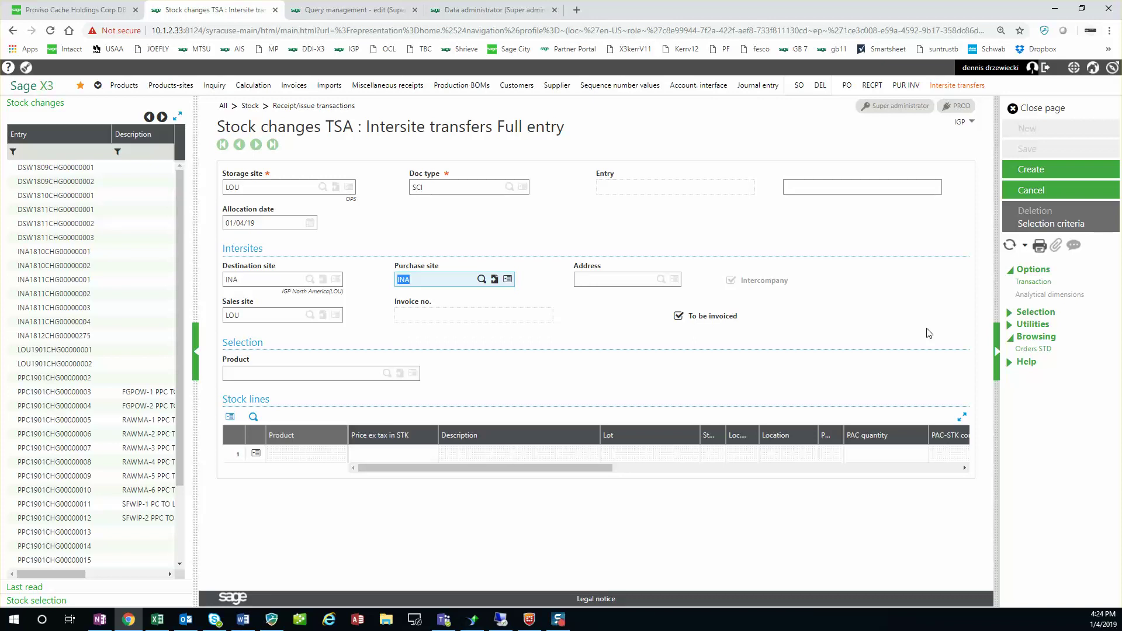
click(300, 374)
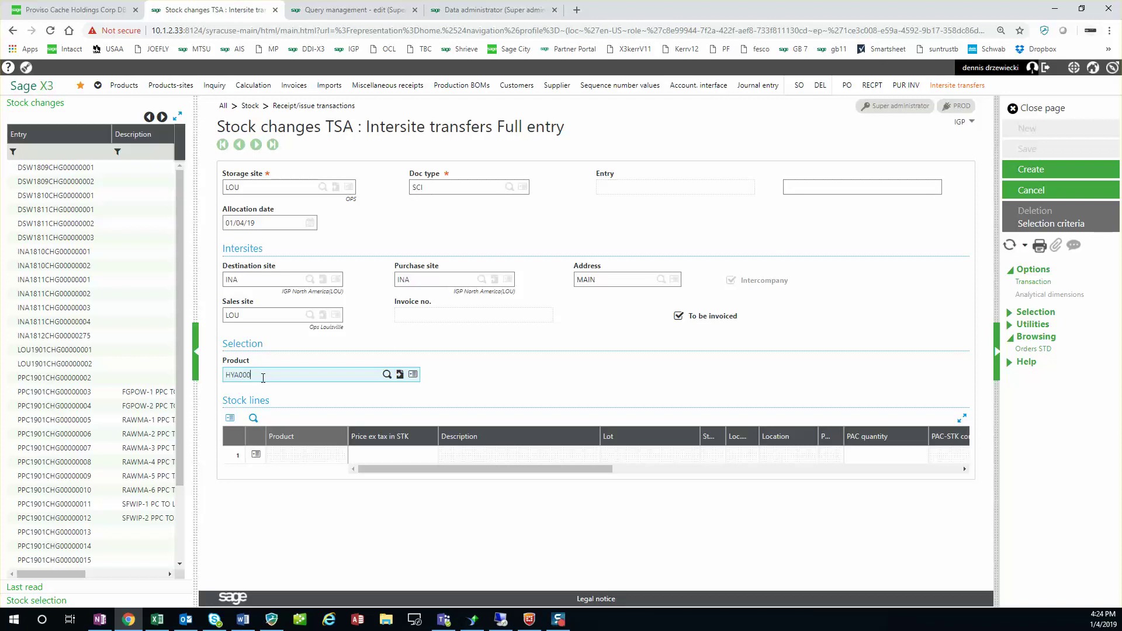
key(Tab)
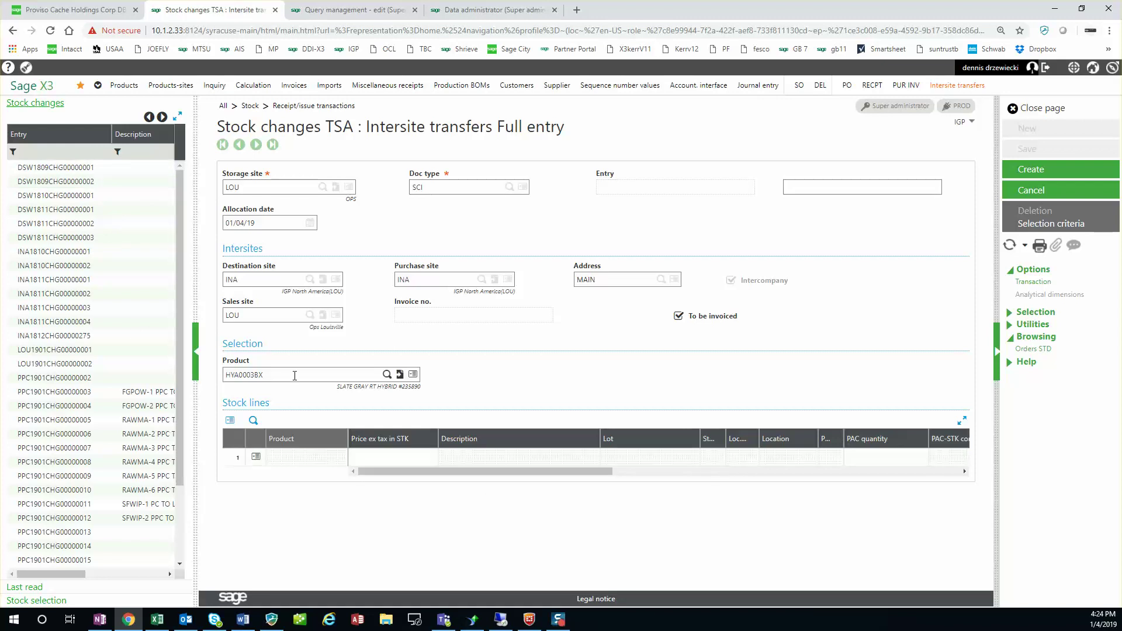
click(46, 601)
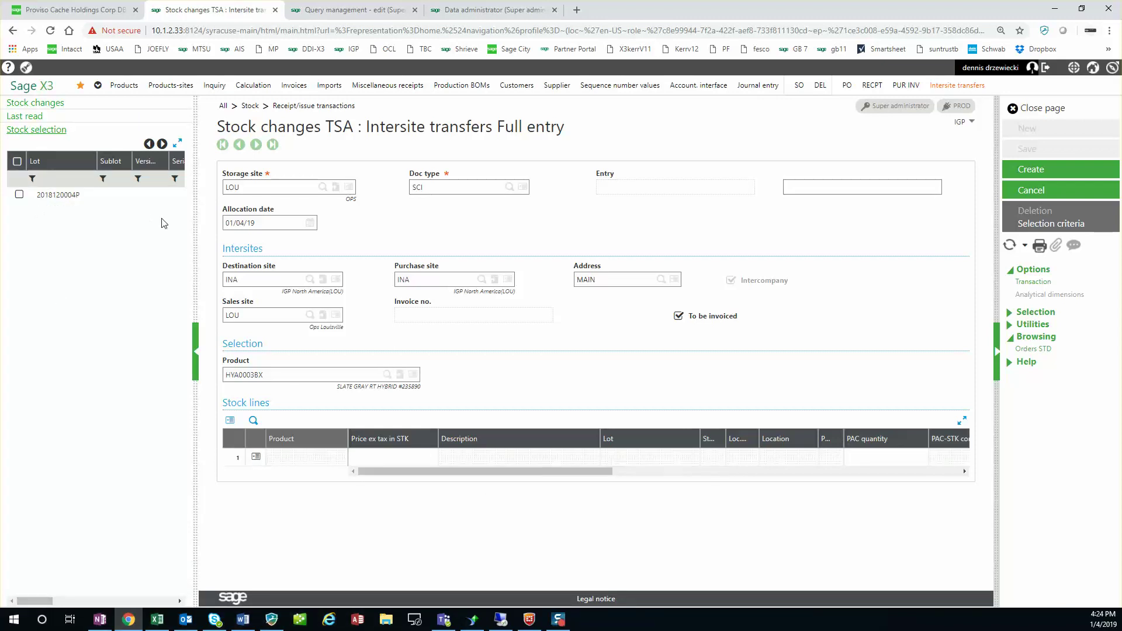
drag(194, 205, 667, 198)
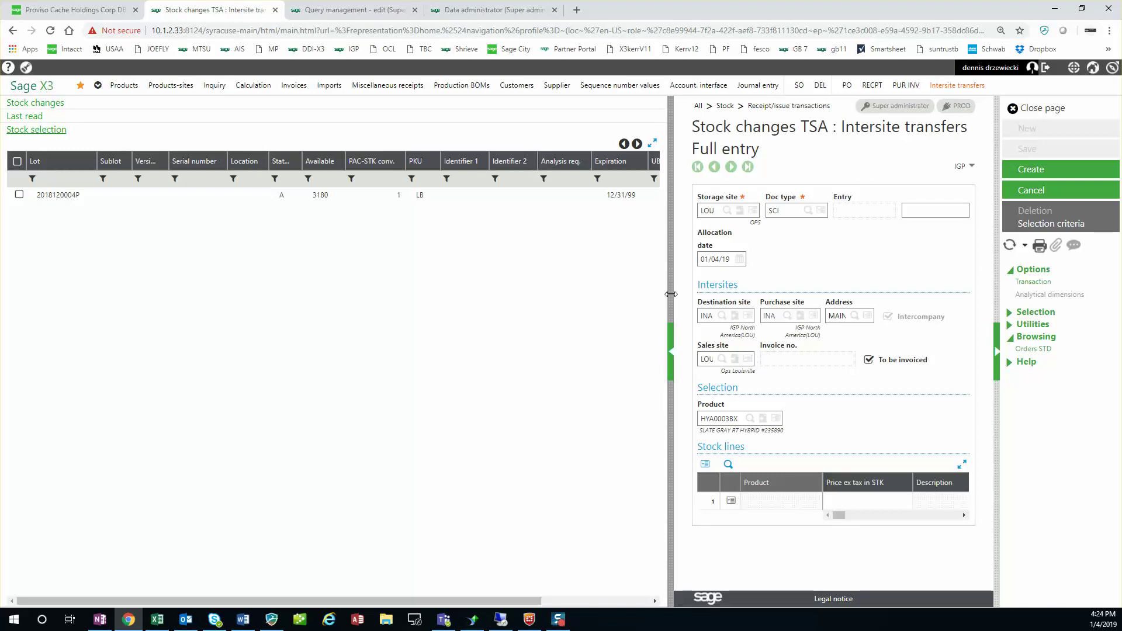
drag(671, 294, 327, 294)
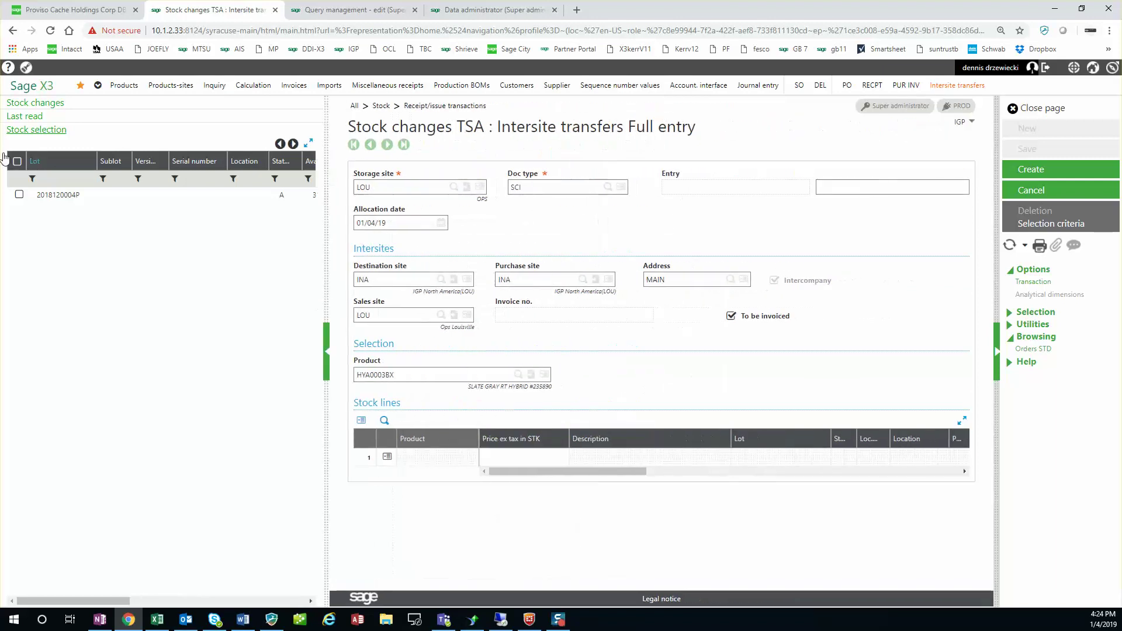
click(19, 195)
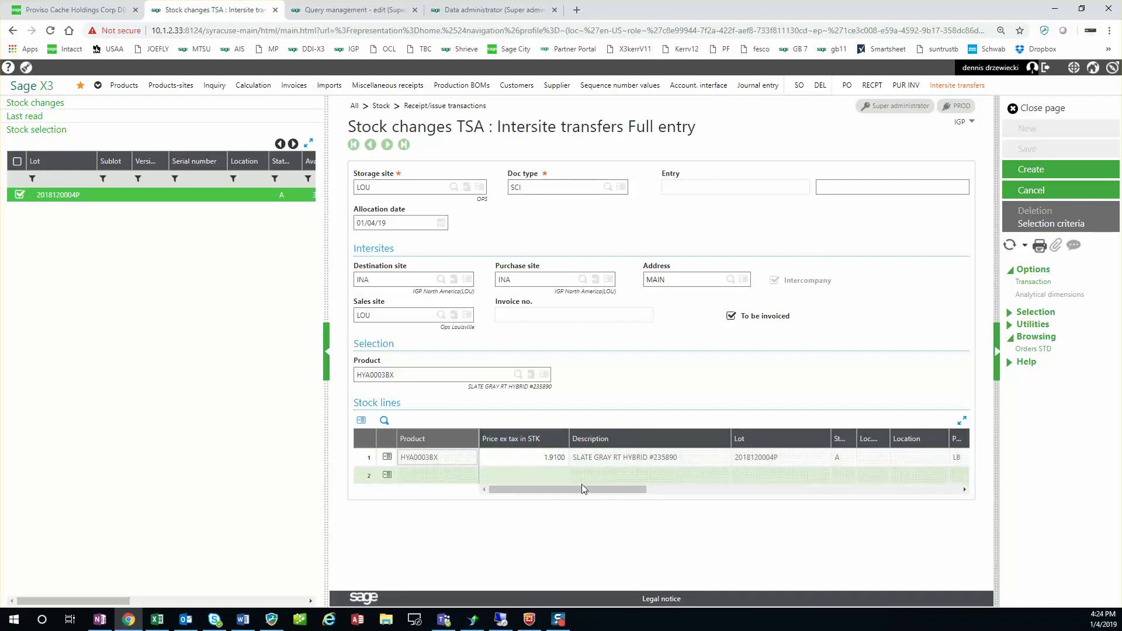
Set the line quantity to 10 at target location 0010 and create transfer LOU1901CHG00000003.
mouse_move(573, 489)
mouse_down()
mouse_move(646, 490)
mouse_move(576, 490)
mouse_up()
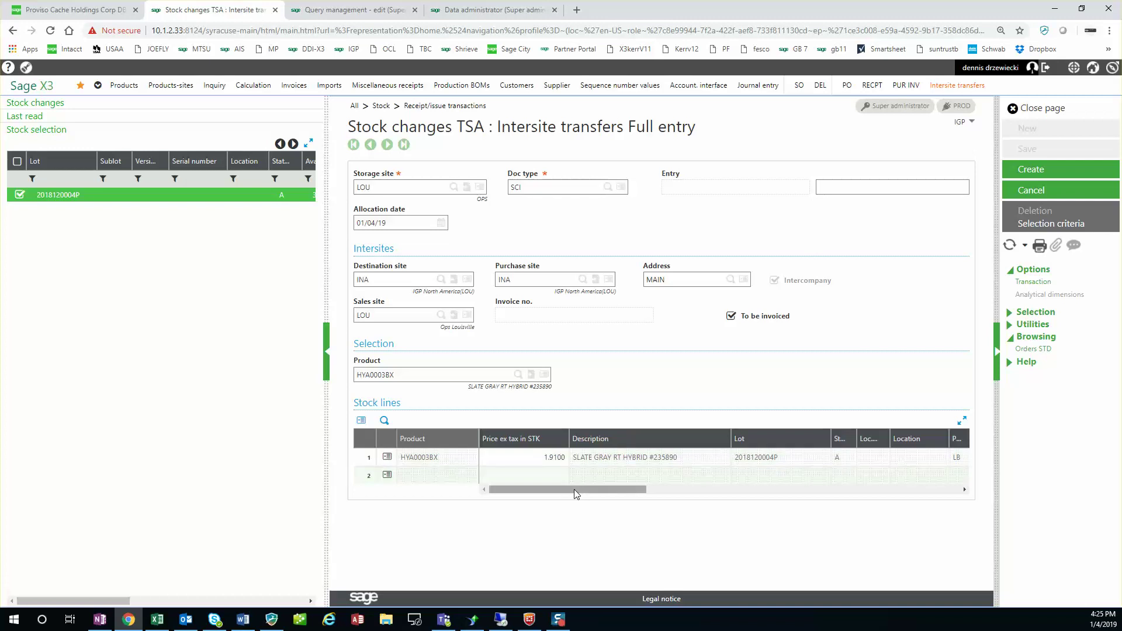
drag(574, 489, 742, 496)
click(750, 457)
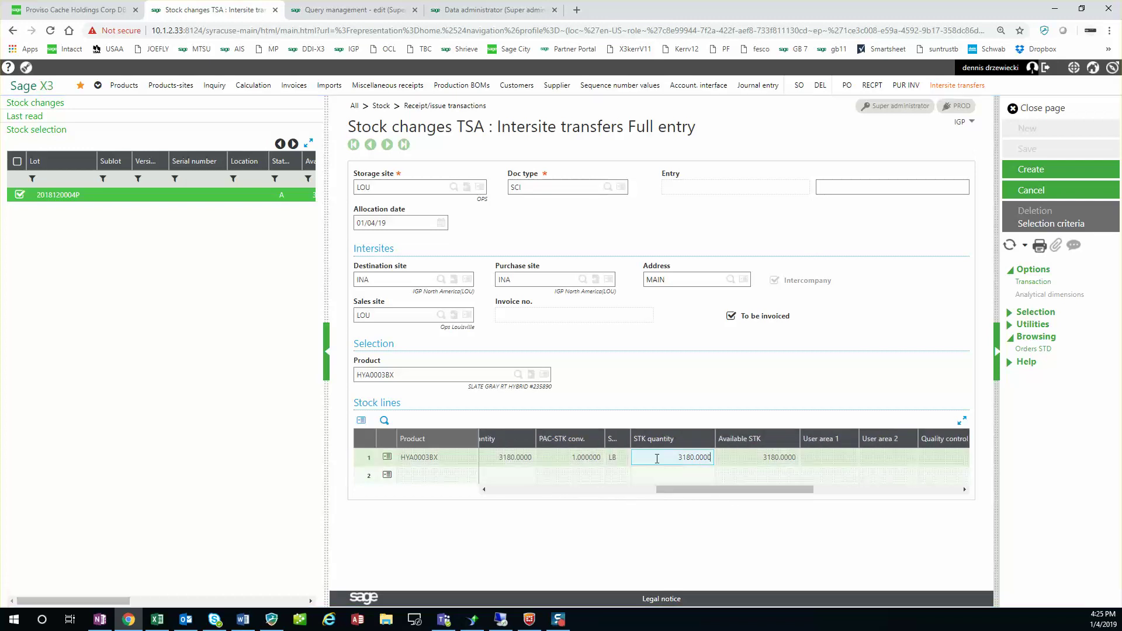
text(10)
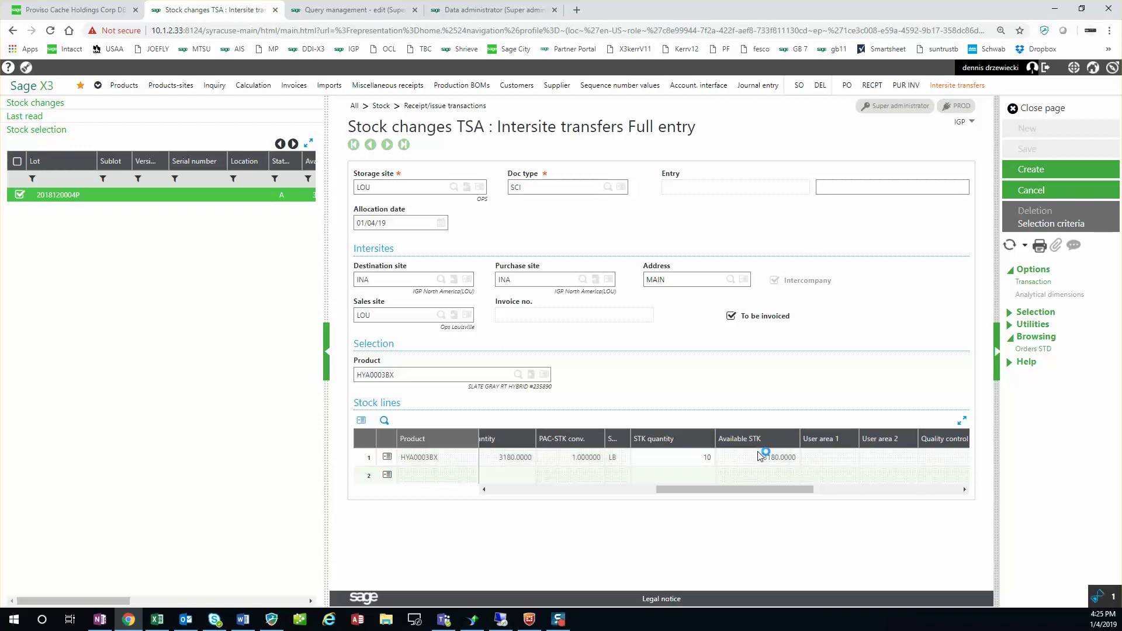
key(Tab)
key(Tab)
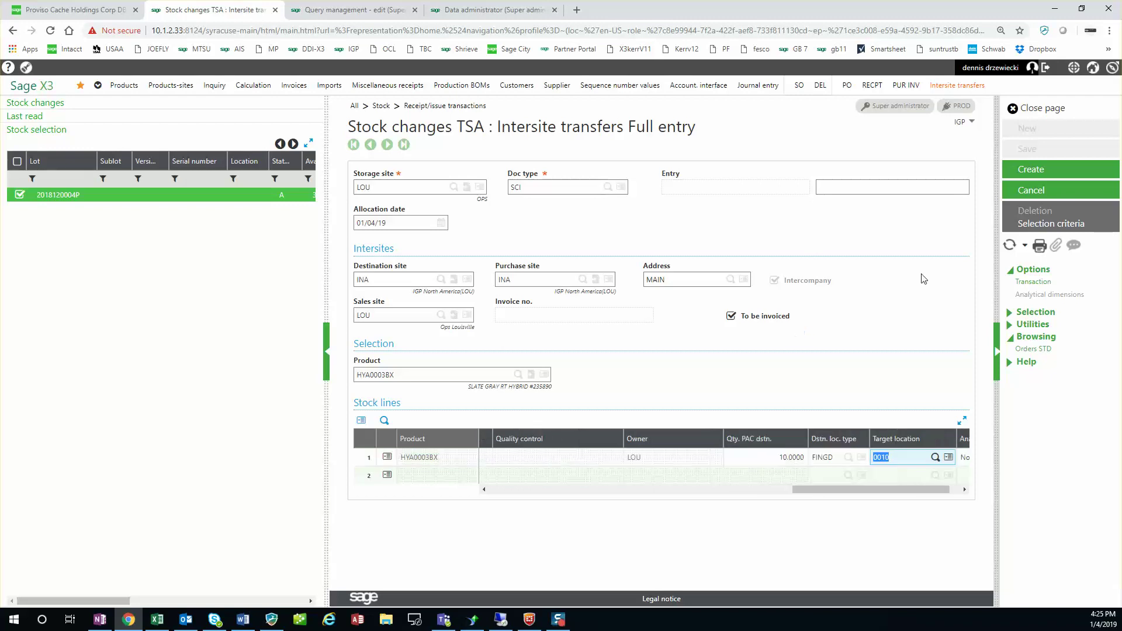
key(Tab)
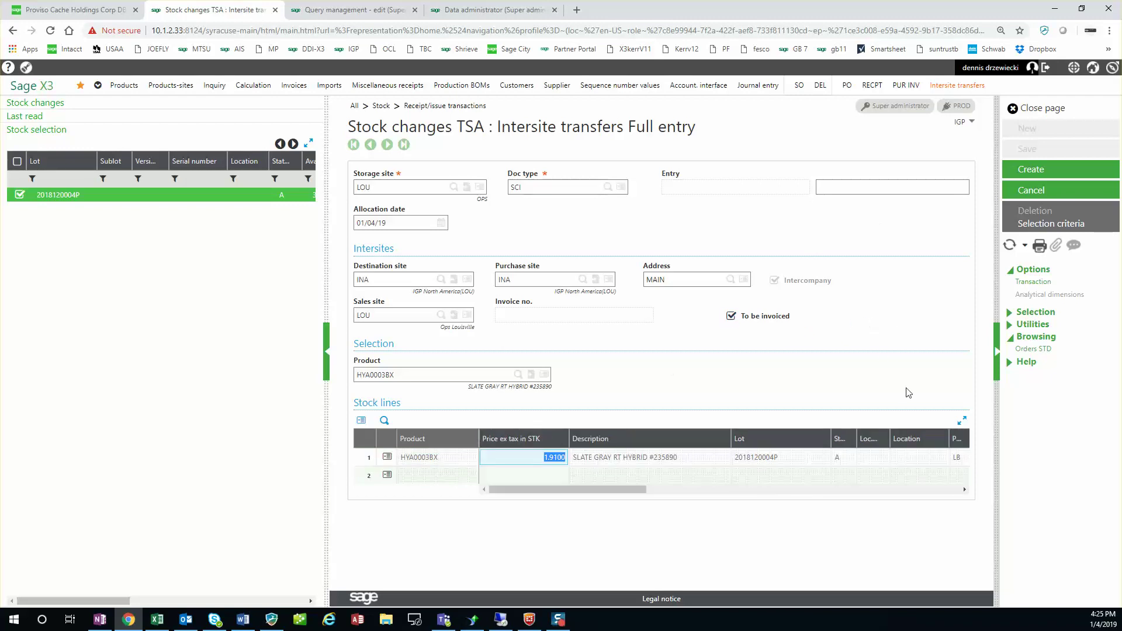
click(1029, 169)
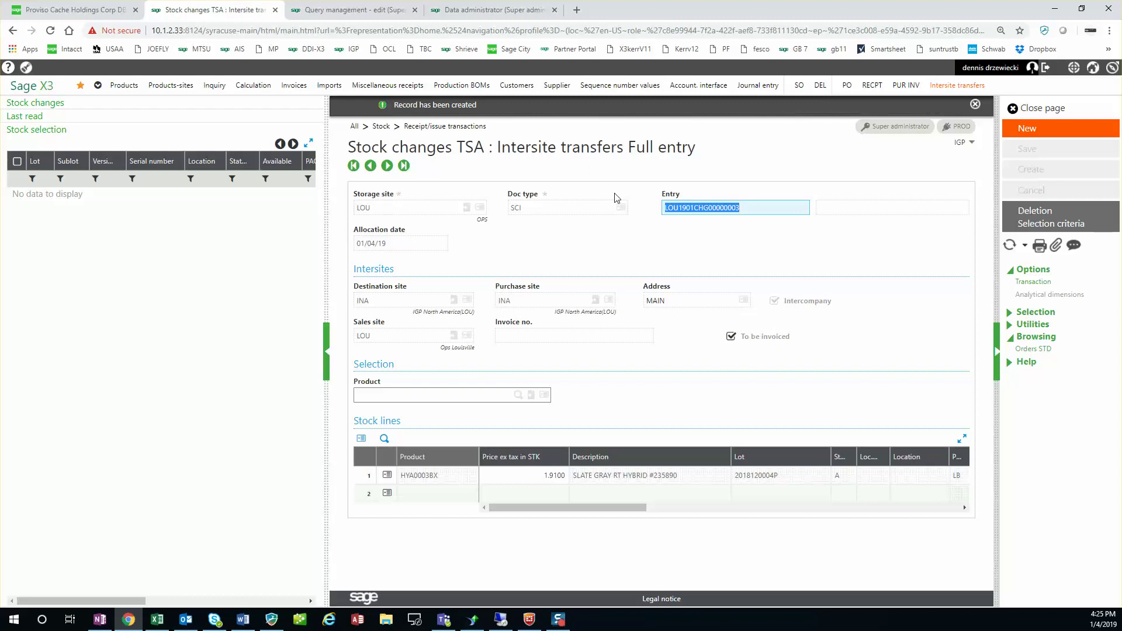
click(351, 9)
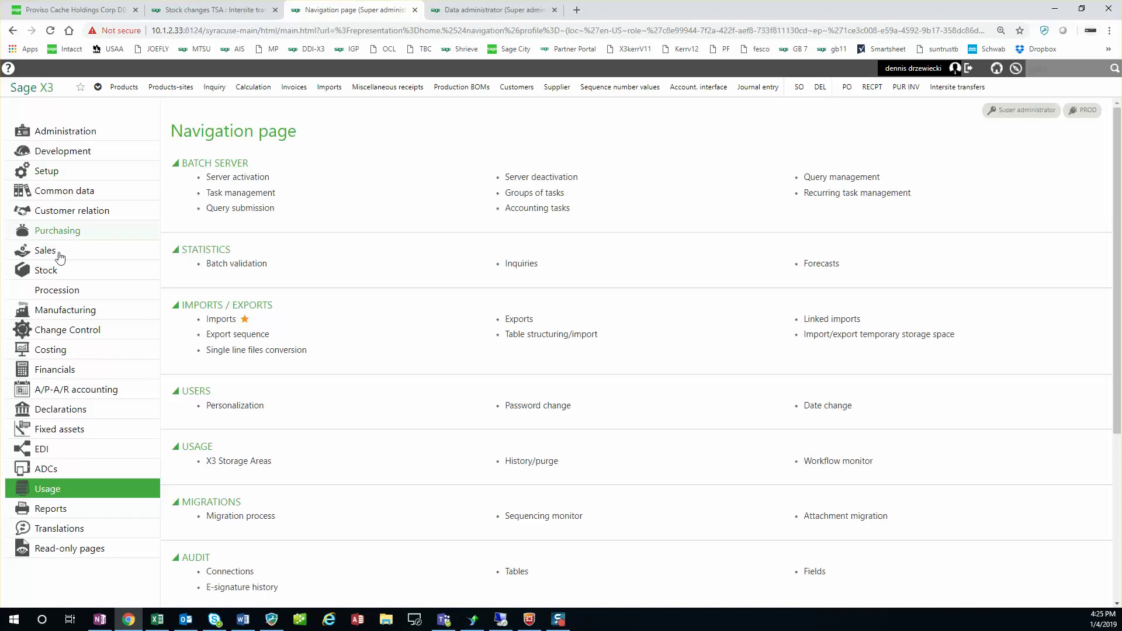
Run the stock accounting interface for 01/04/19, generating journals STK005544 and STK005545.
click(63, 271)
scroll(339, 280, down, 5)
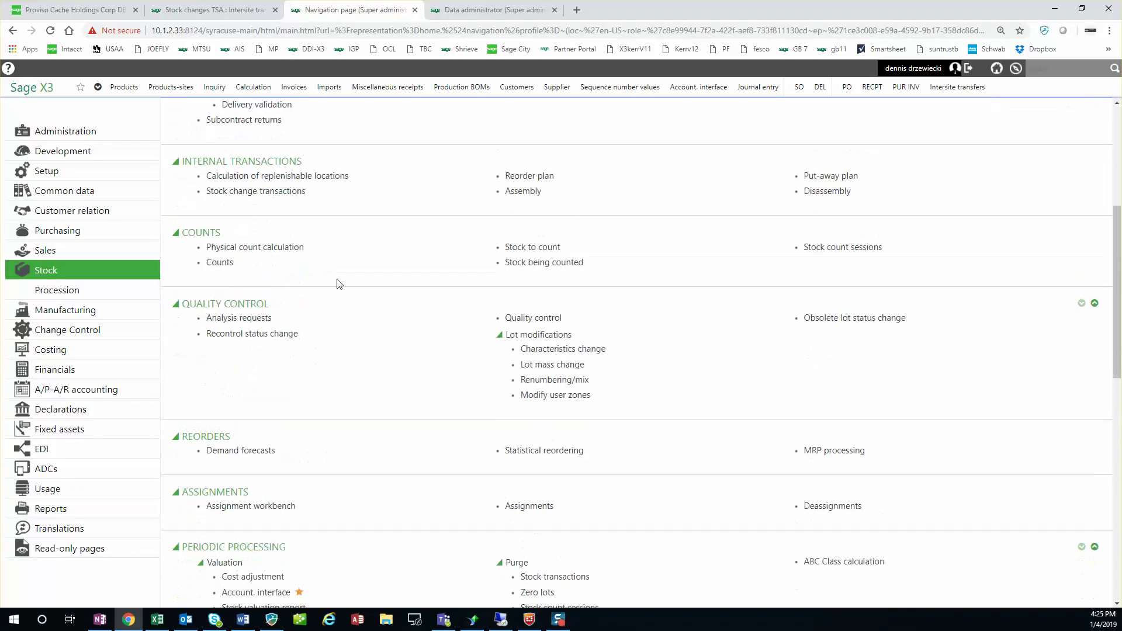
scroll(295, 491, down, 2)
click(266, 475)
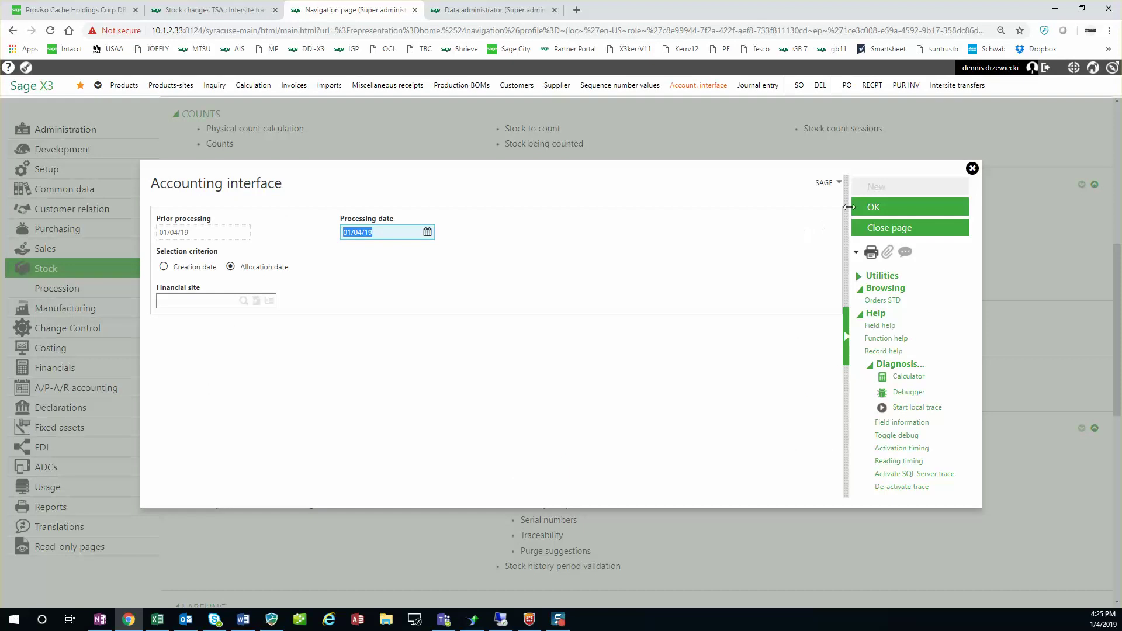
click(852, 206)
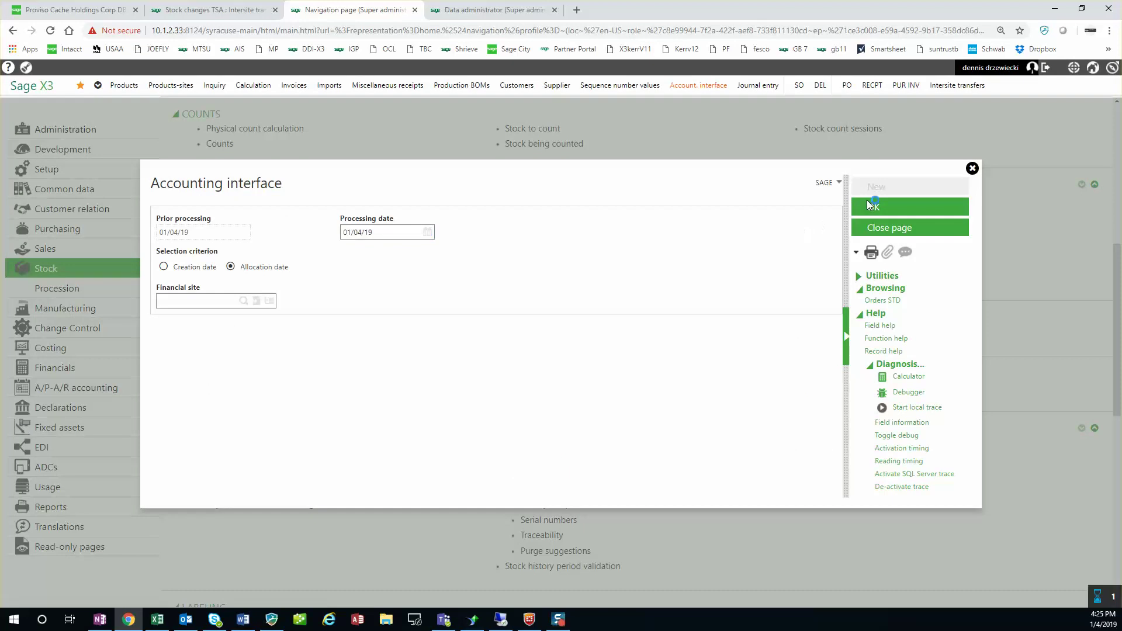
click(562, 357)
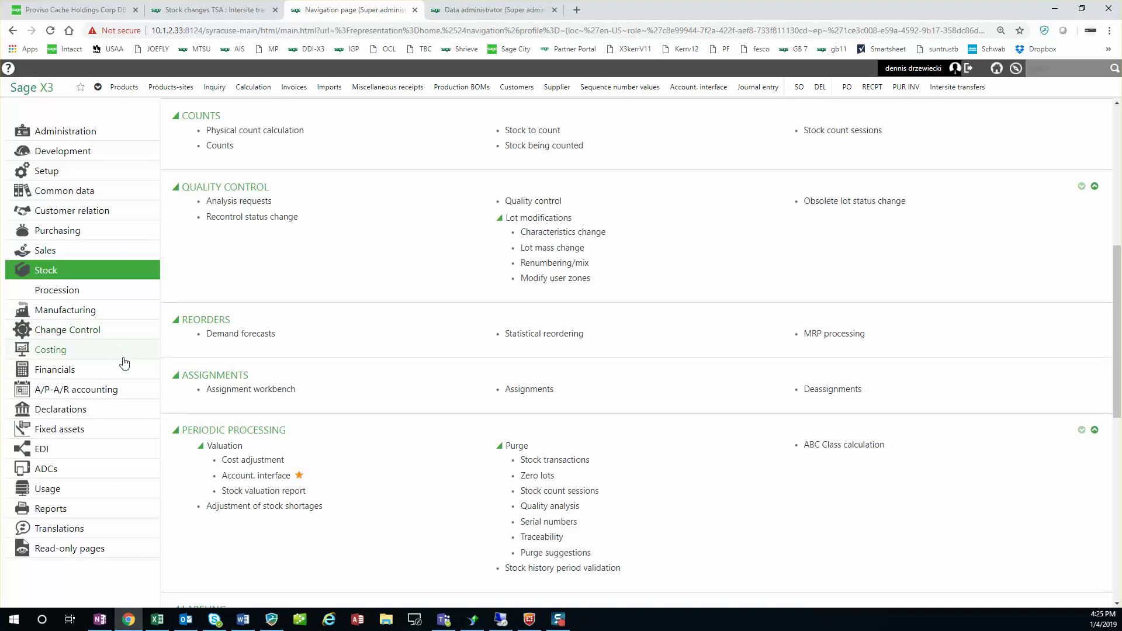
Open Journal entry from the Financials functions.
click(131, 367)
scroll(368, 203, up, 7)
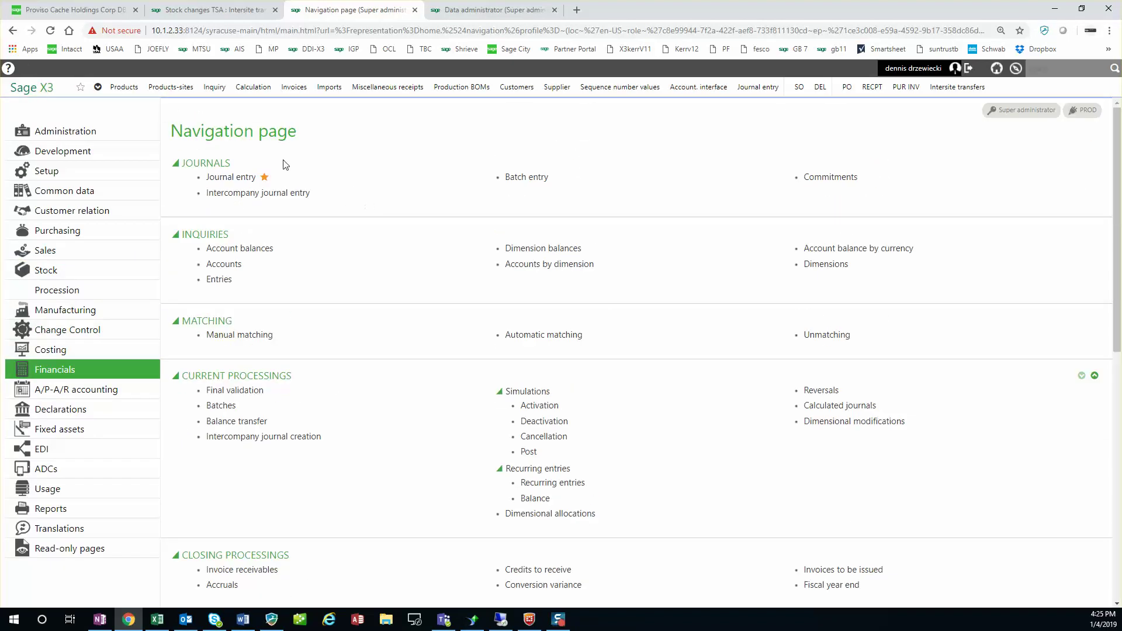
click(242, 178)
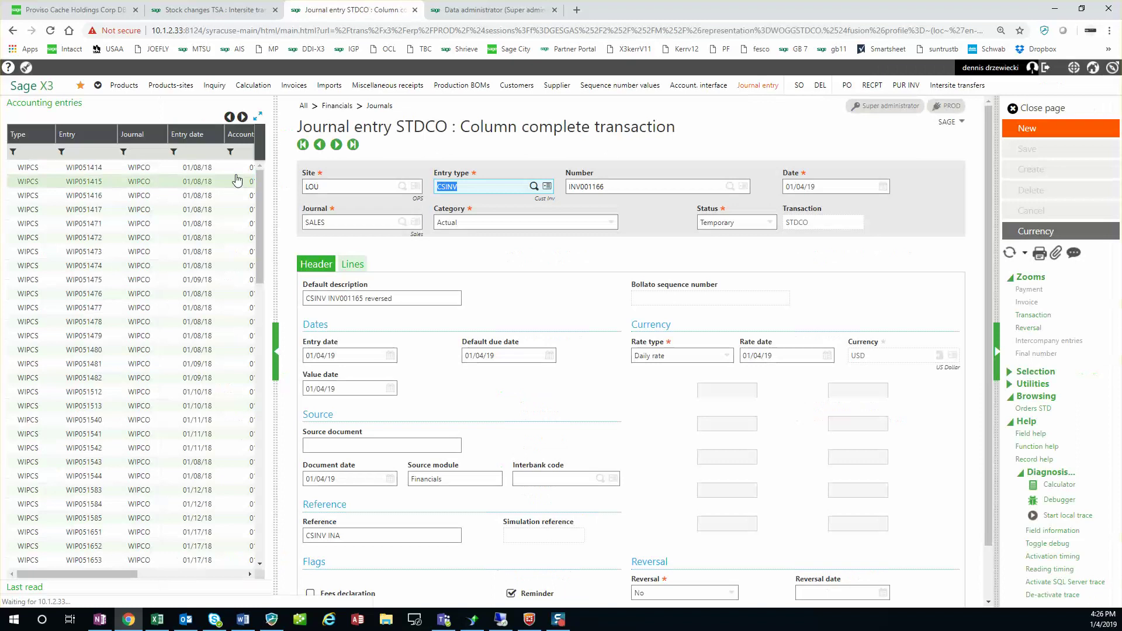
Filter the accounting entries to entry date Today, 01/04/19.
click(200, 153)
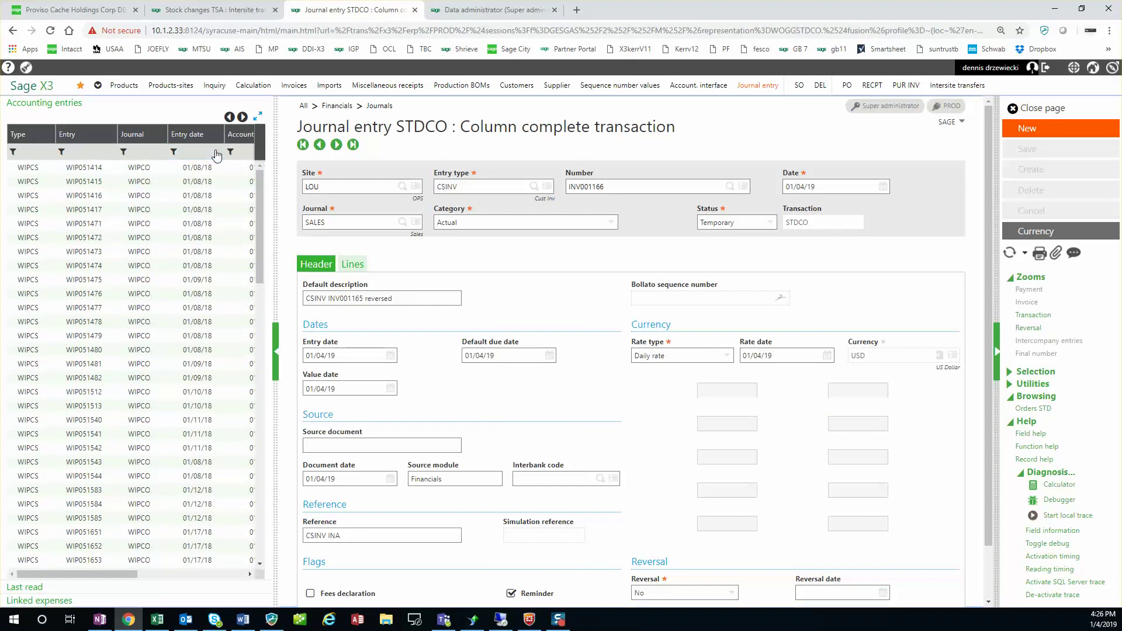
click(218, 152)
click(167, 293)
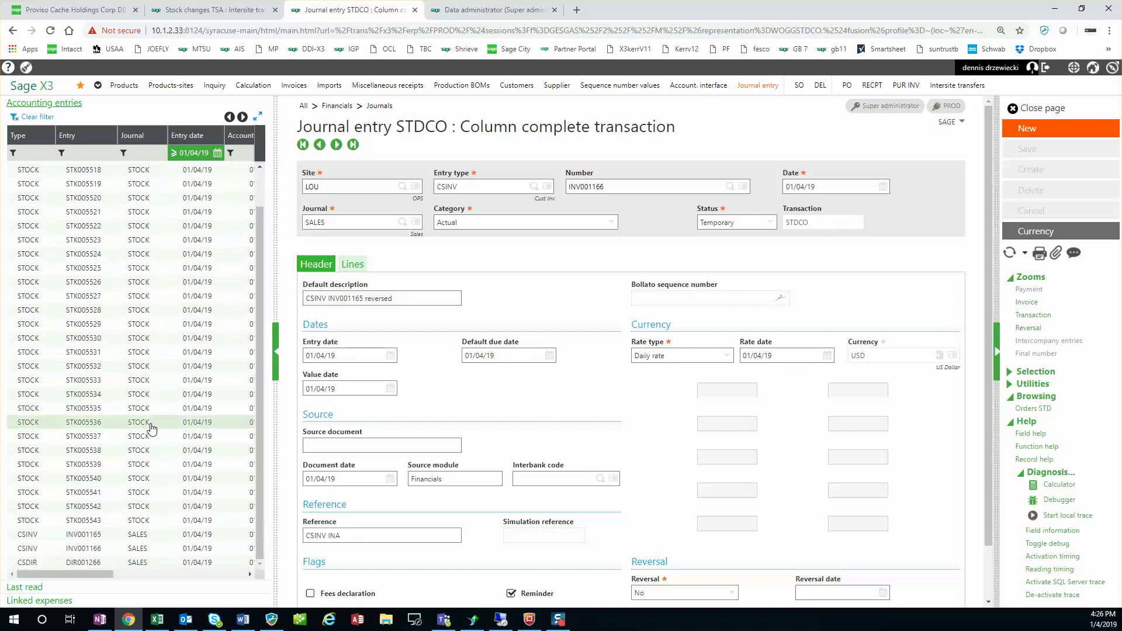
Filter the Document column to entries containing 'CHG'.
scroll(150, 428, down, 3)
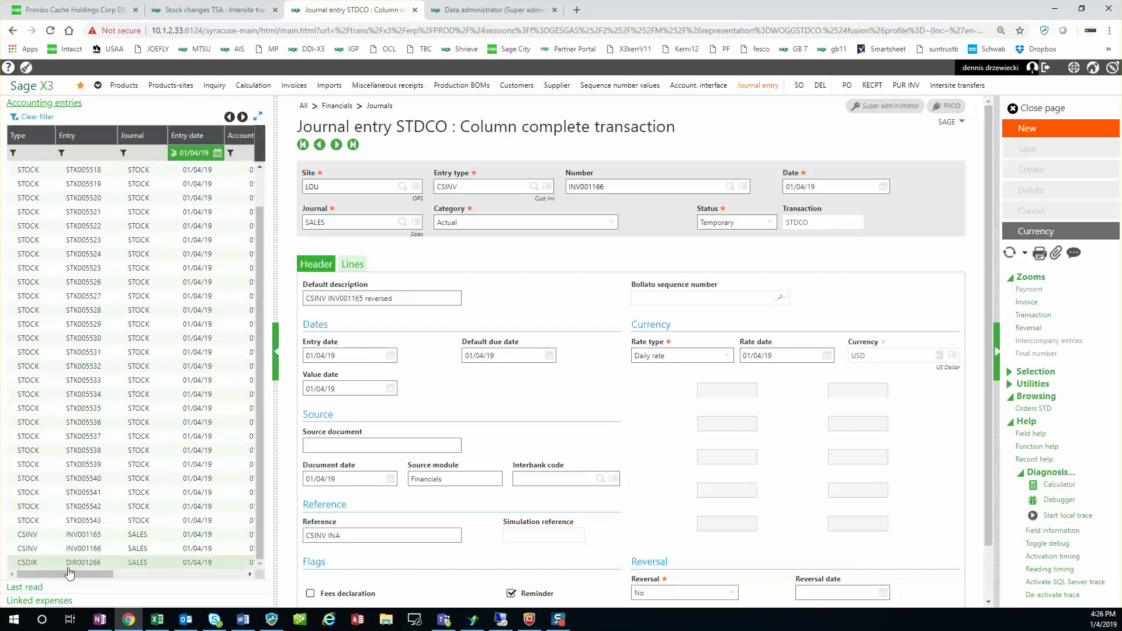
drag(64, 575, 117, 579)
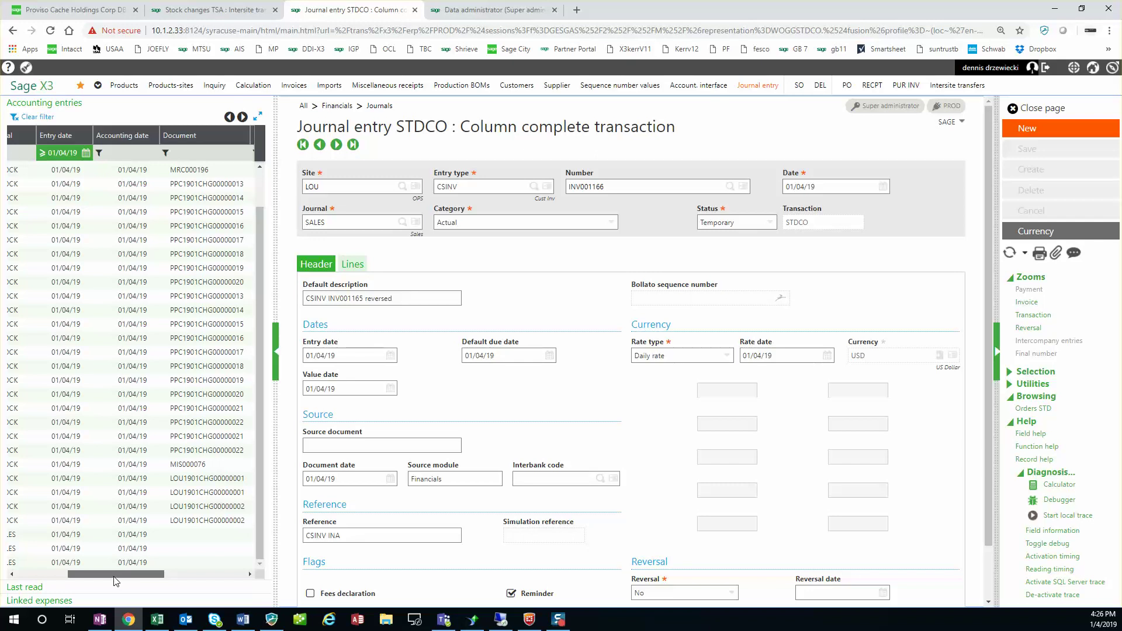
mouse_move(114, 578)
mouse_down()
mouse_move(50, 570)
mouse_move(123, 580)
mouse_up()
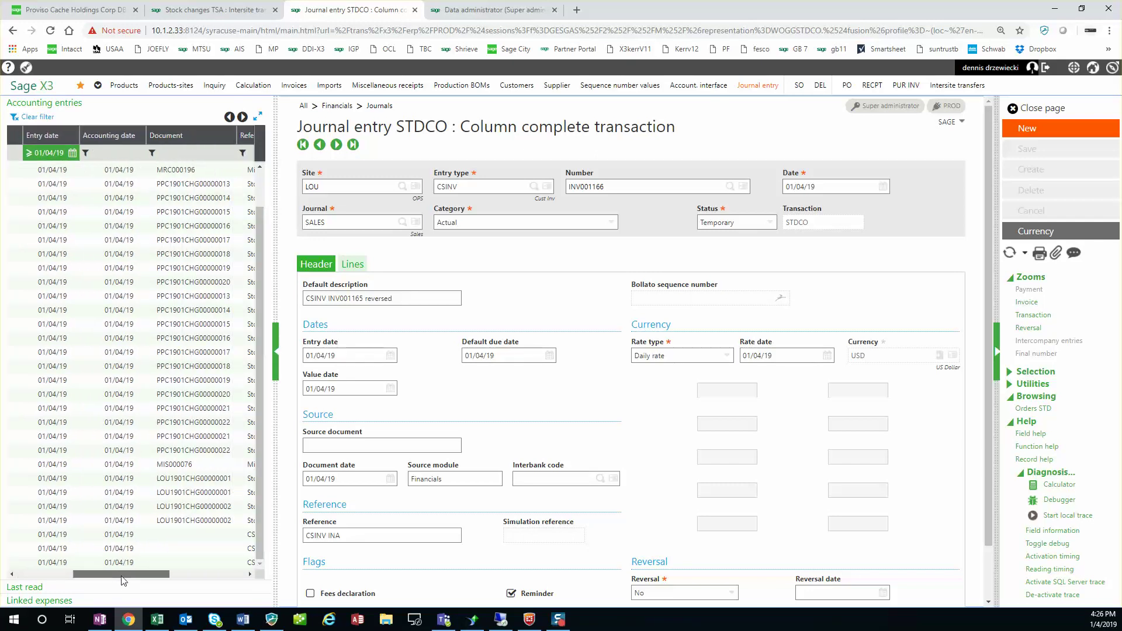
click(194, 152)
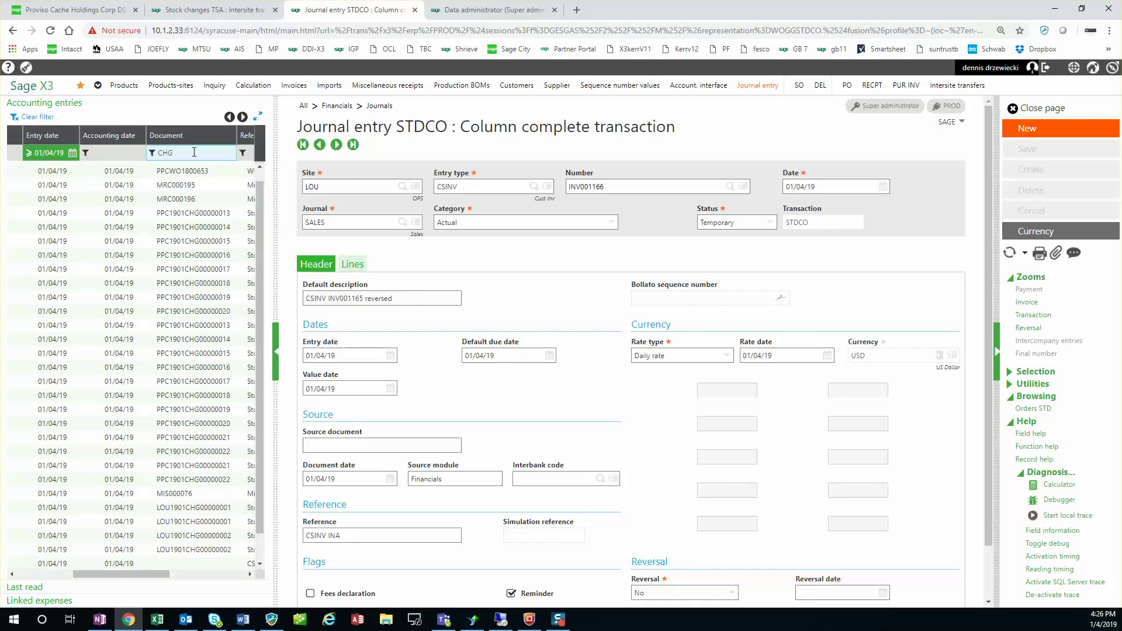
click(152, 153)
click(182, 210)
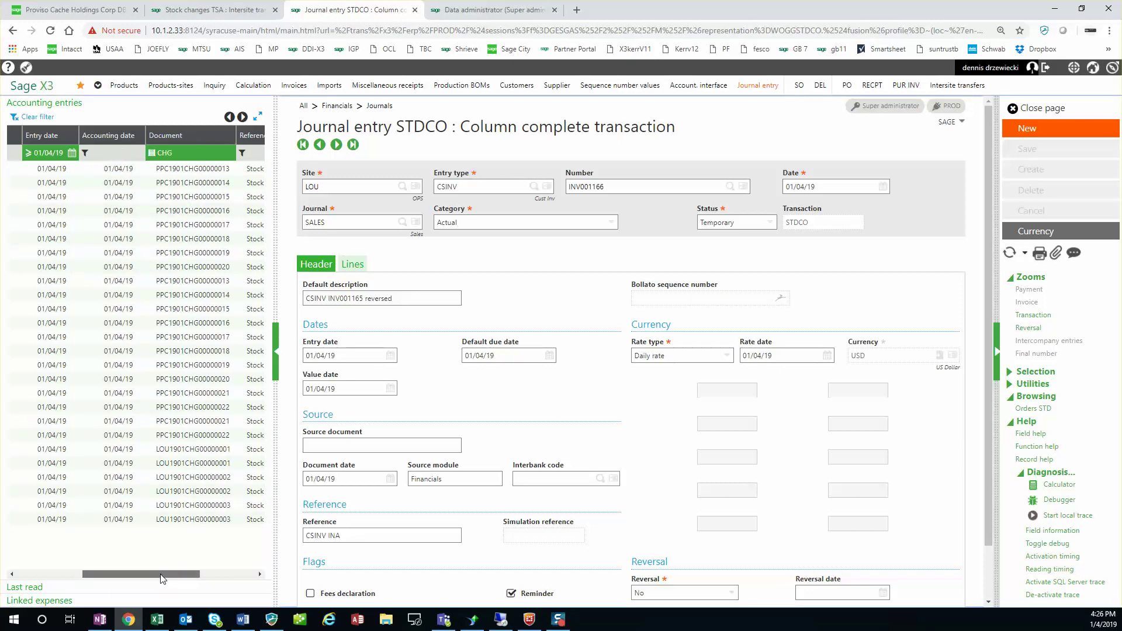
Check debit and credit lines of the LOU1901CHG00000003 LOU stock issue and INA receipt entries.
click(190, 505)
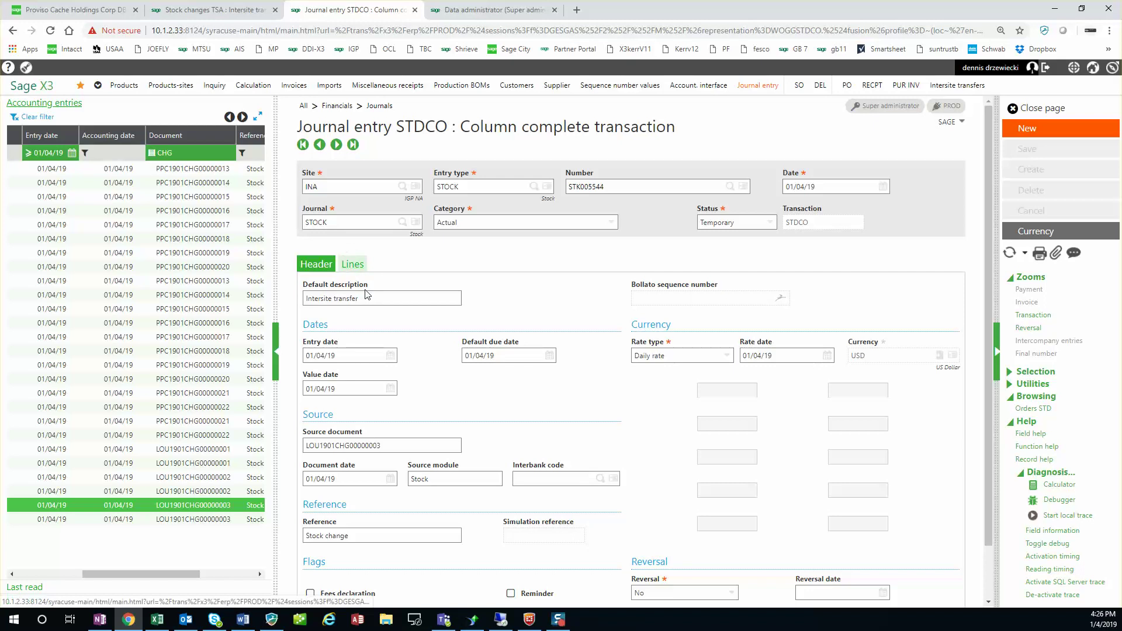
click(352, 264)
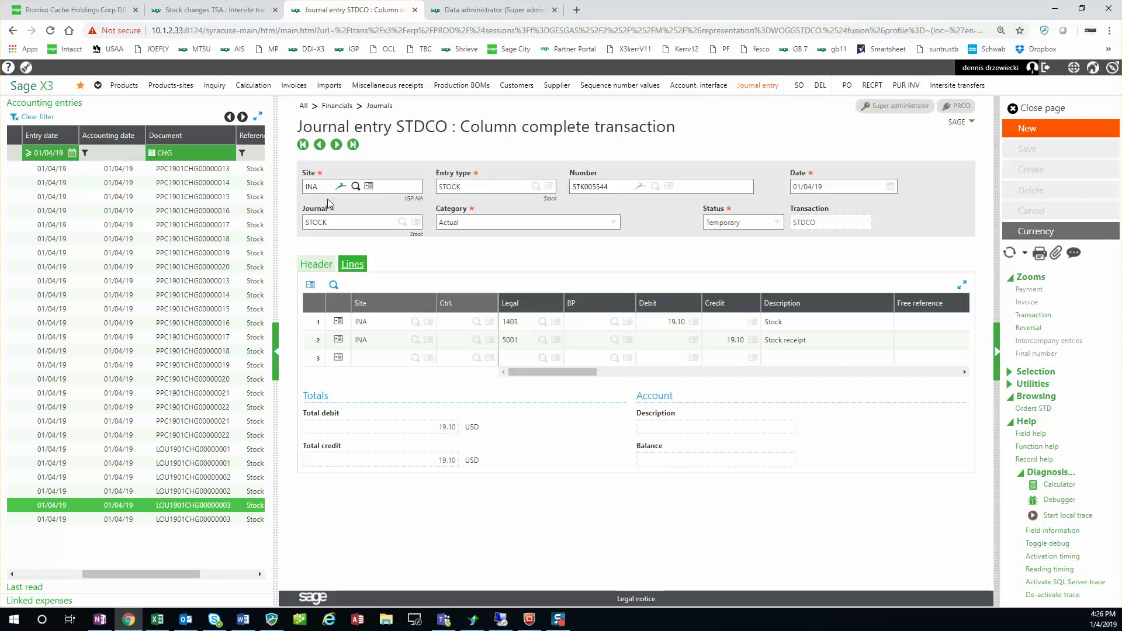
click(694, 331)
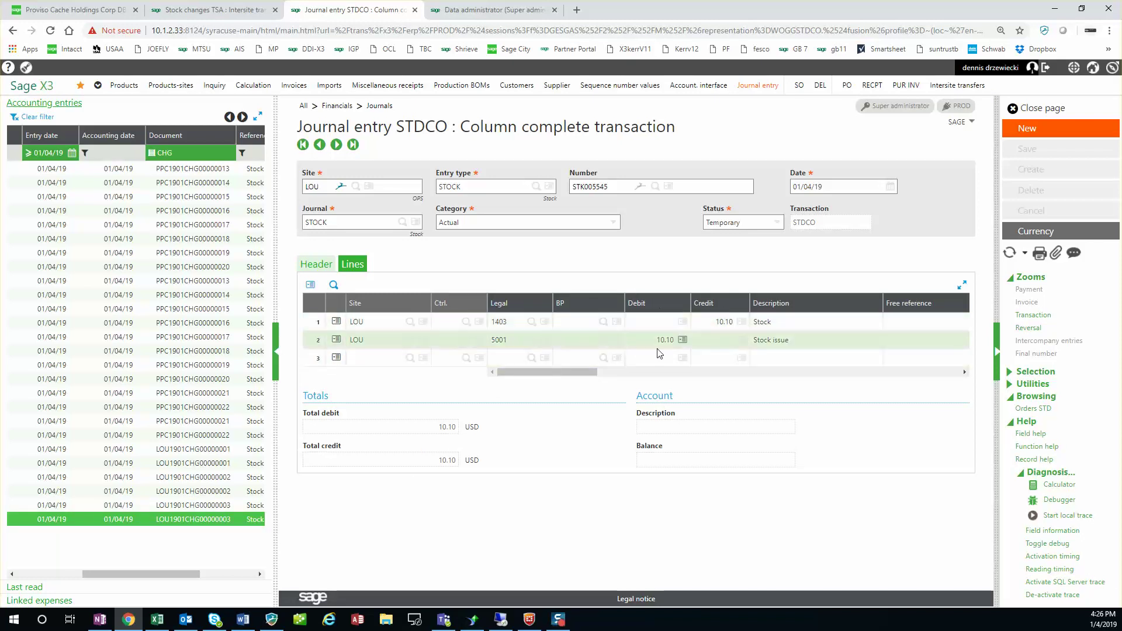
click(724, 323)
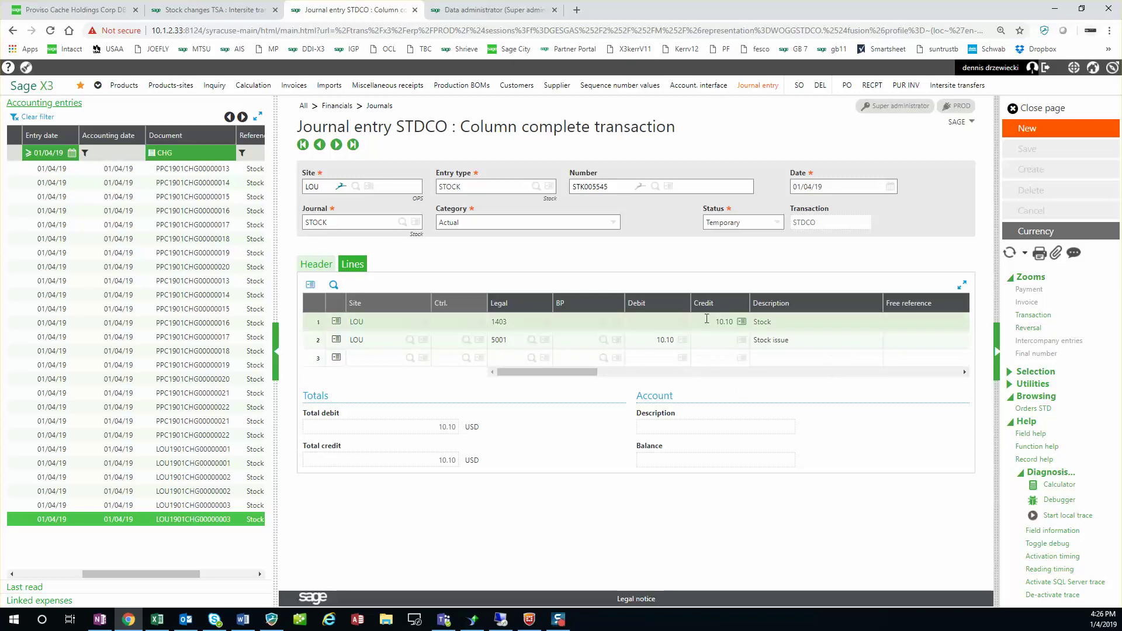
click(211, 506)
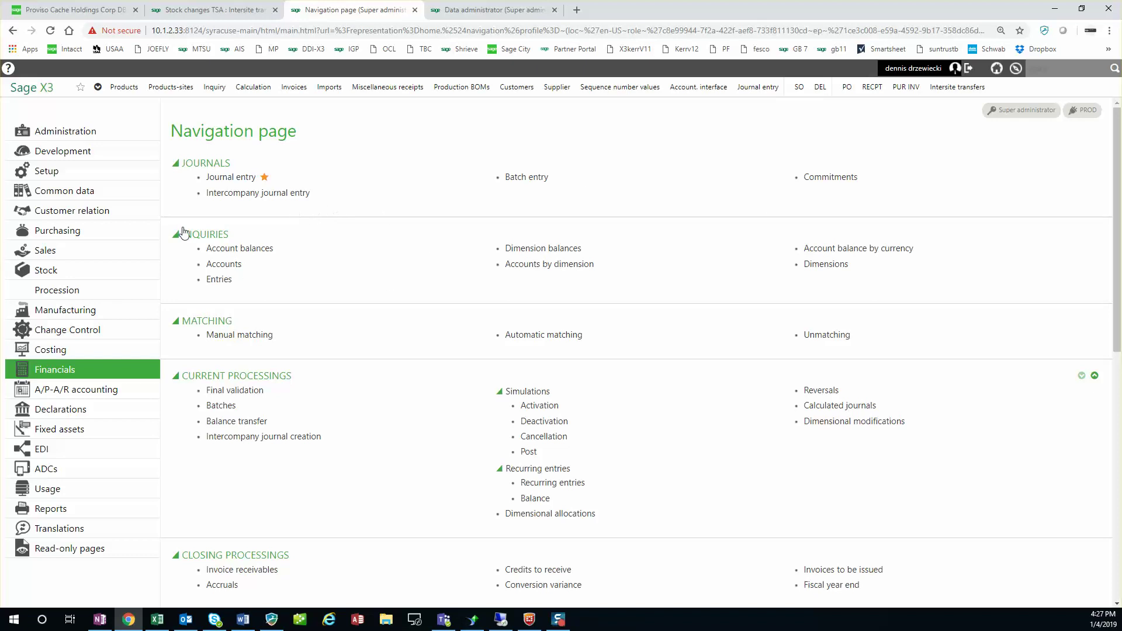
Review the Sales > Invoices Auto transfer invoices settings and close them without running.
click(86, 256)
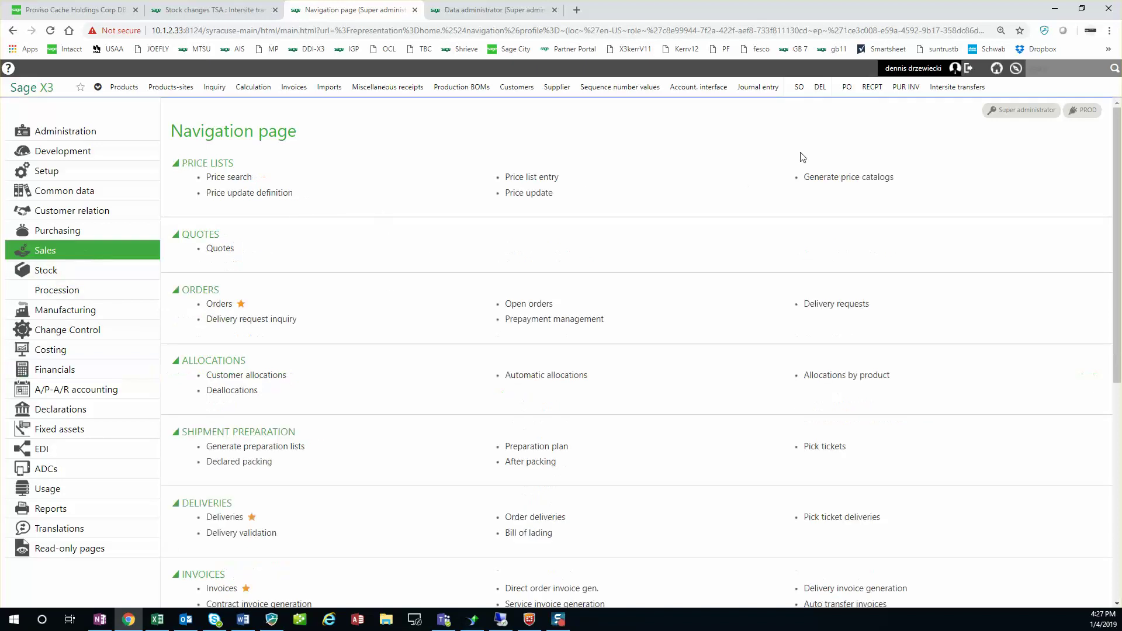
scroll(338, 293, down, 2)
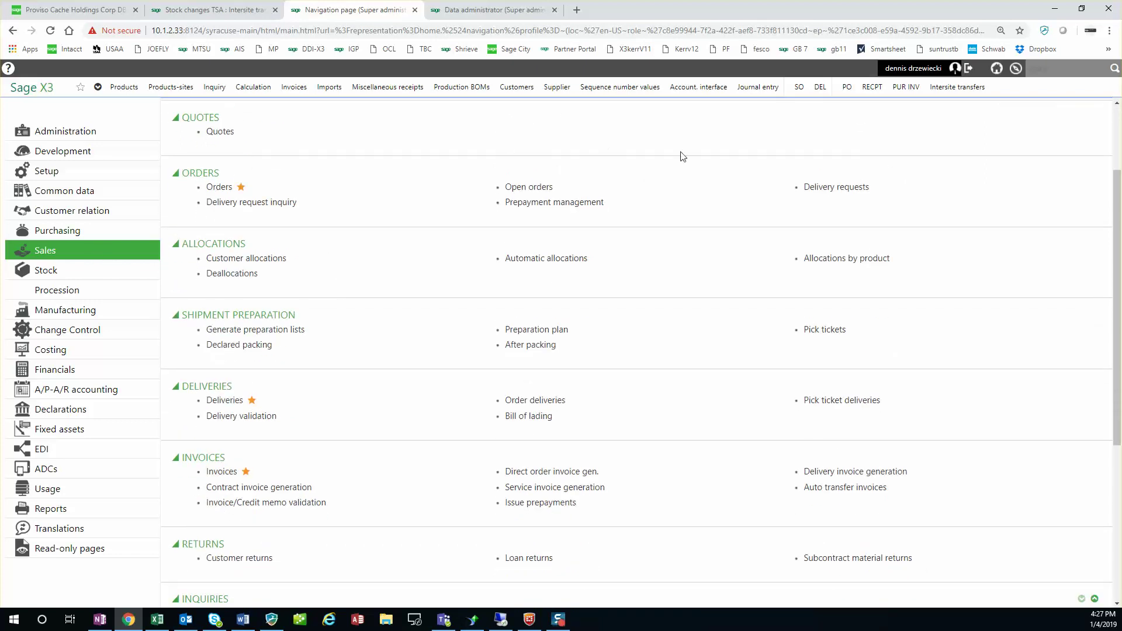
scroll(263, 362, down, 2)
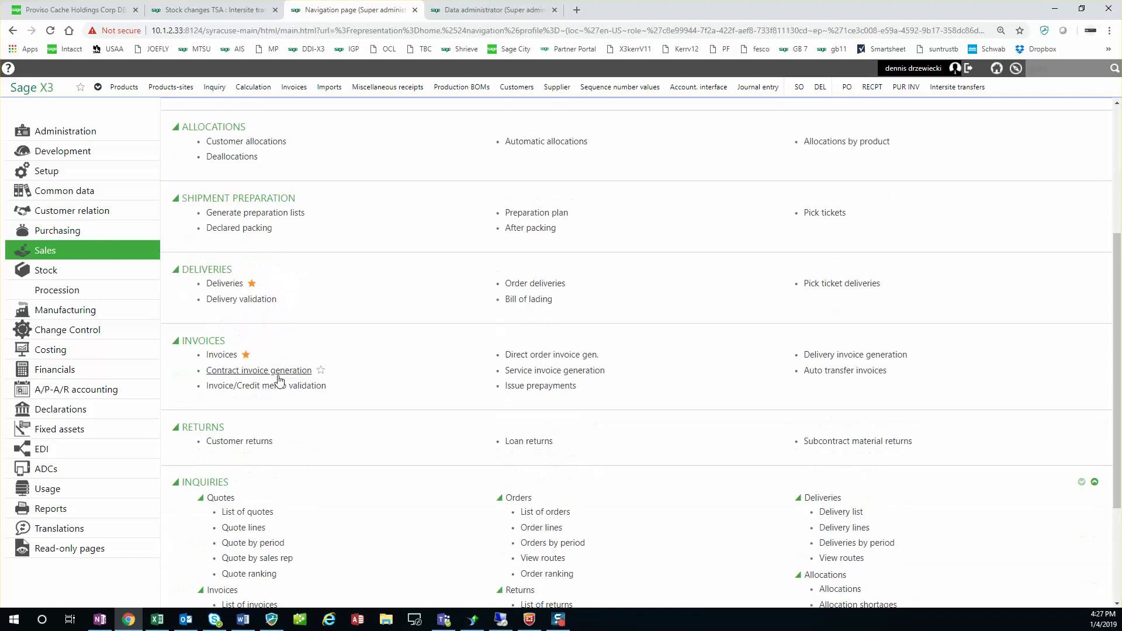
click(875, 374)
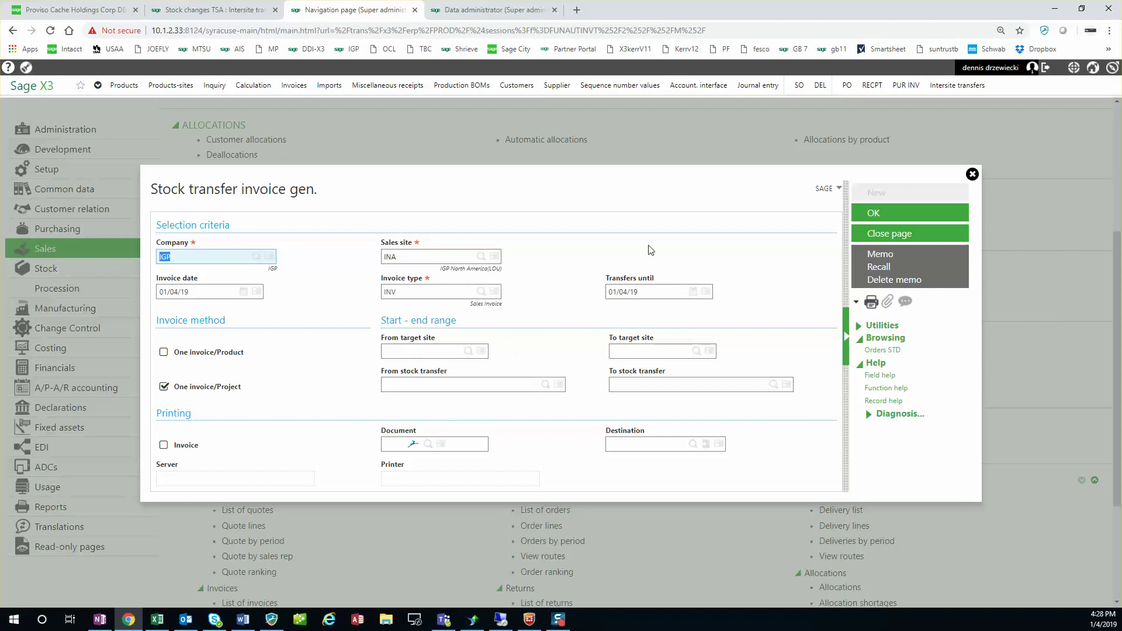
click(889, 234)
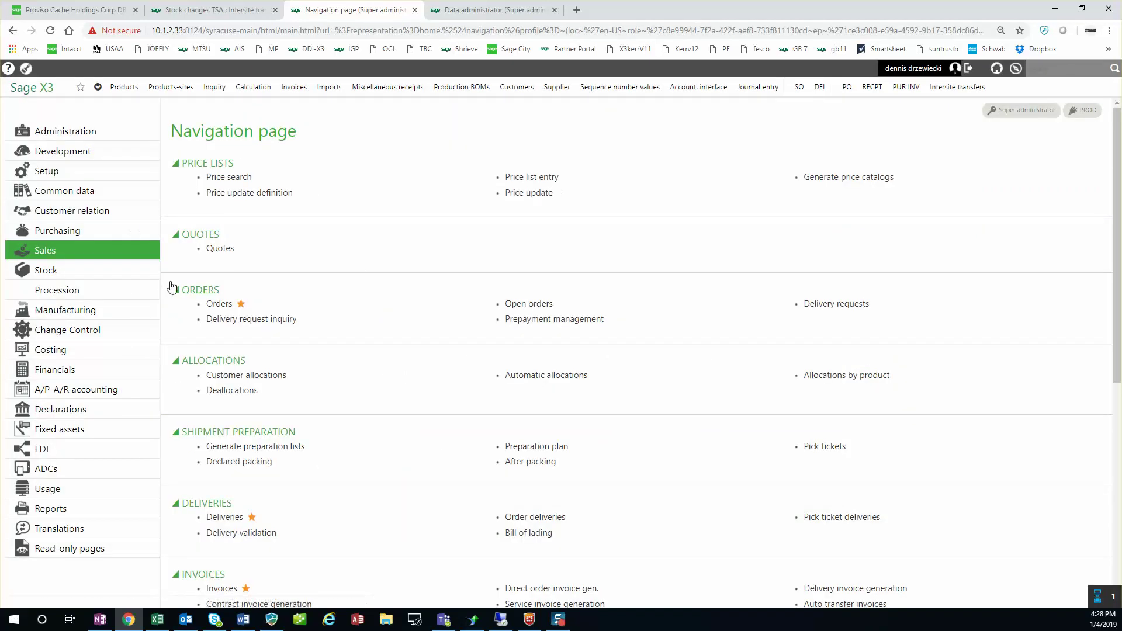
scroll(164, 280, down, 4)
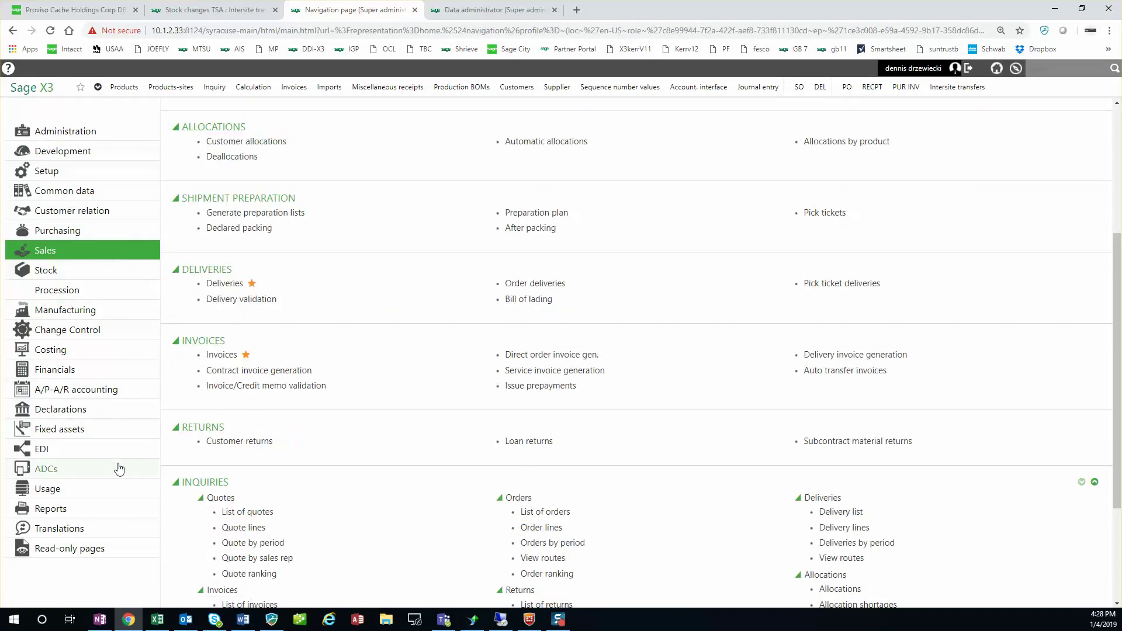
Inspect batch task FUNAUTINVT in Usage > Batch server Task management, then close it.
click(114, 491)
scroll(588, 424, up, 4)
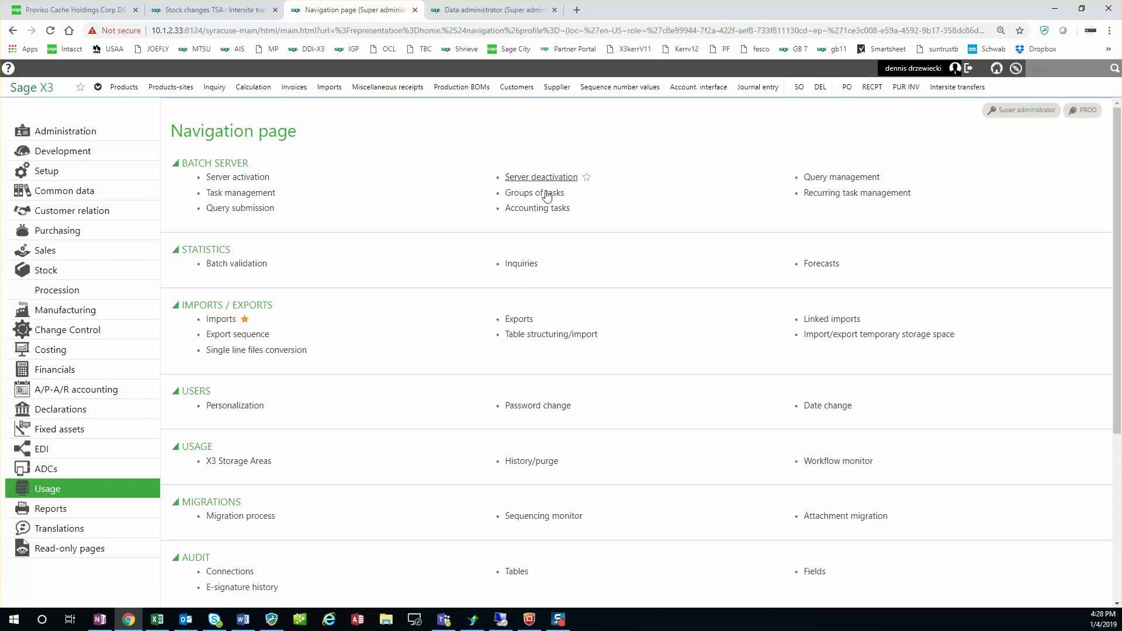
click(268, 196)
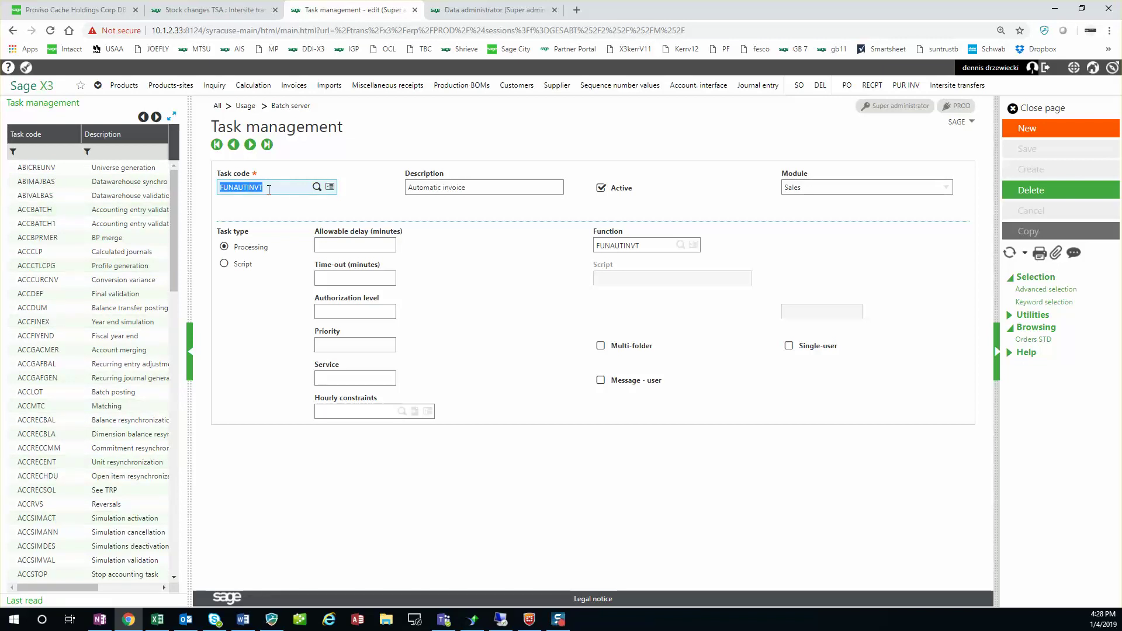
click(269, 190)
click(641, 242)
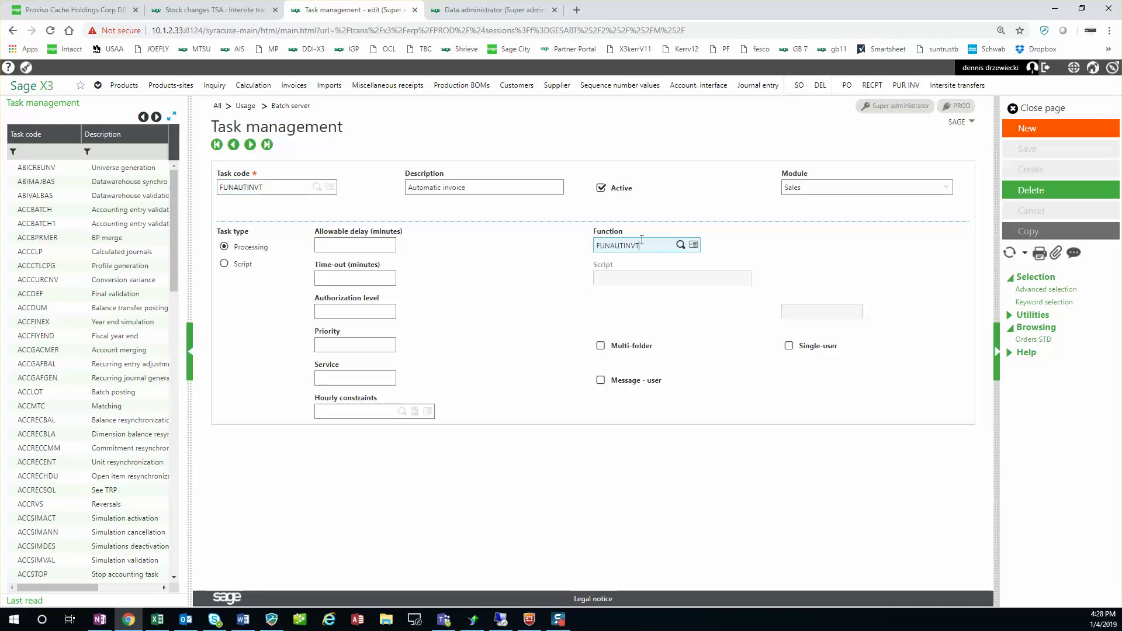
click(326, 187)
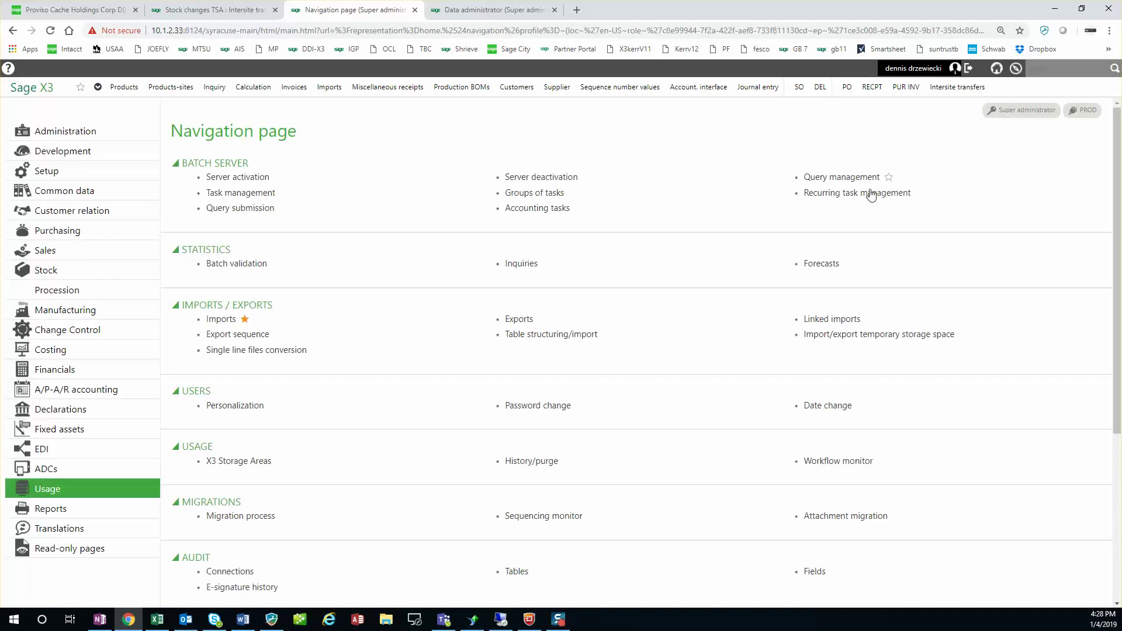
Review the FUNAUTINVT recurring task's stock transfer invoice parameters, then open batch Query management.
click(840, 194)
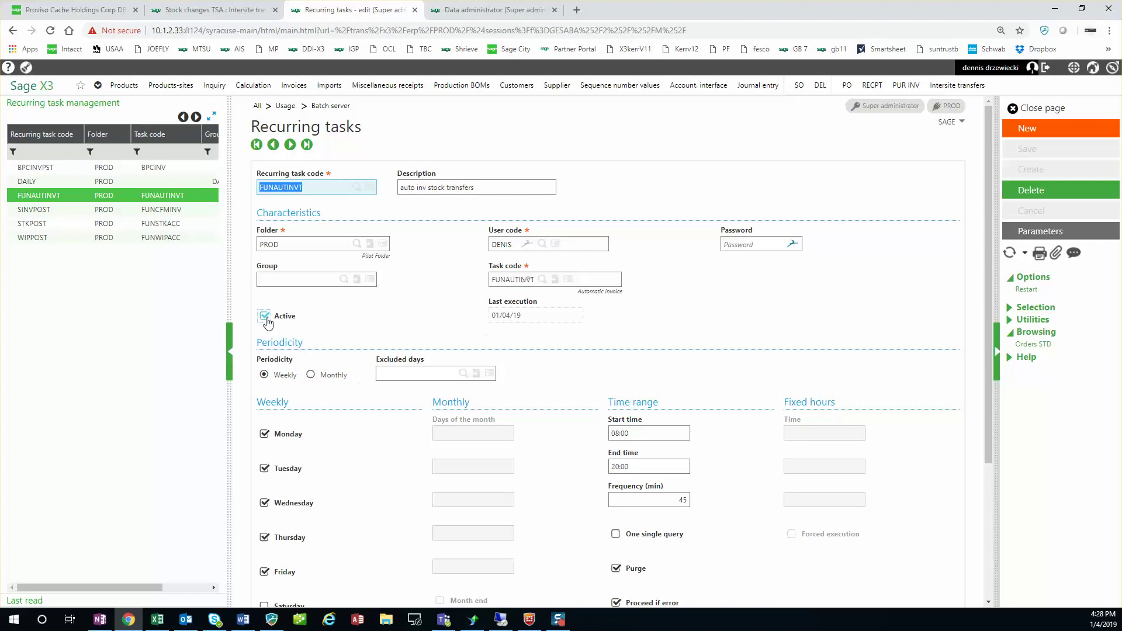
scroll(419, 418, down, 3)
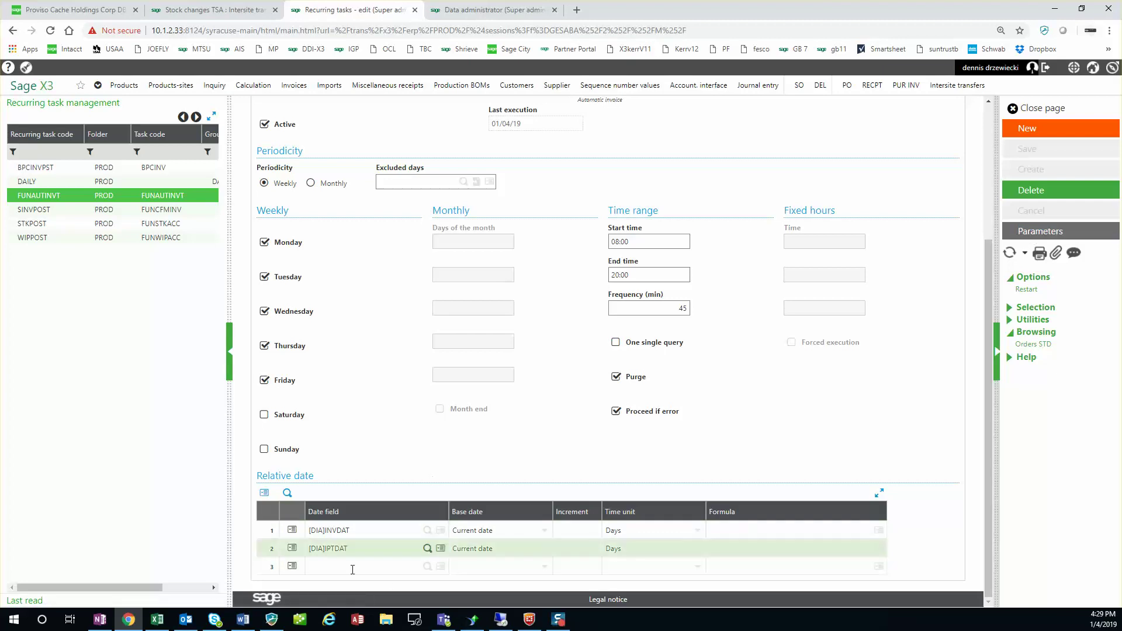
click(1038, 232)
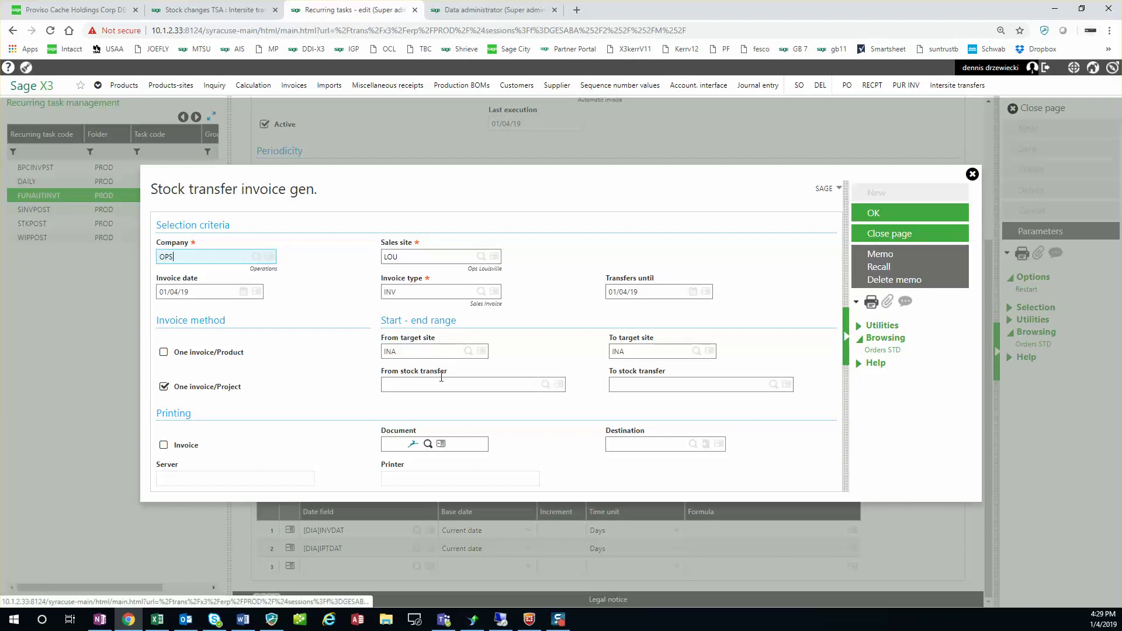
click(883, 230)
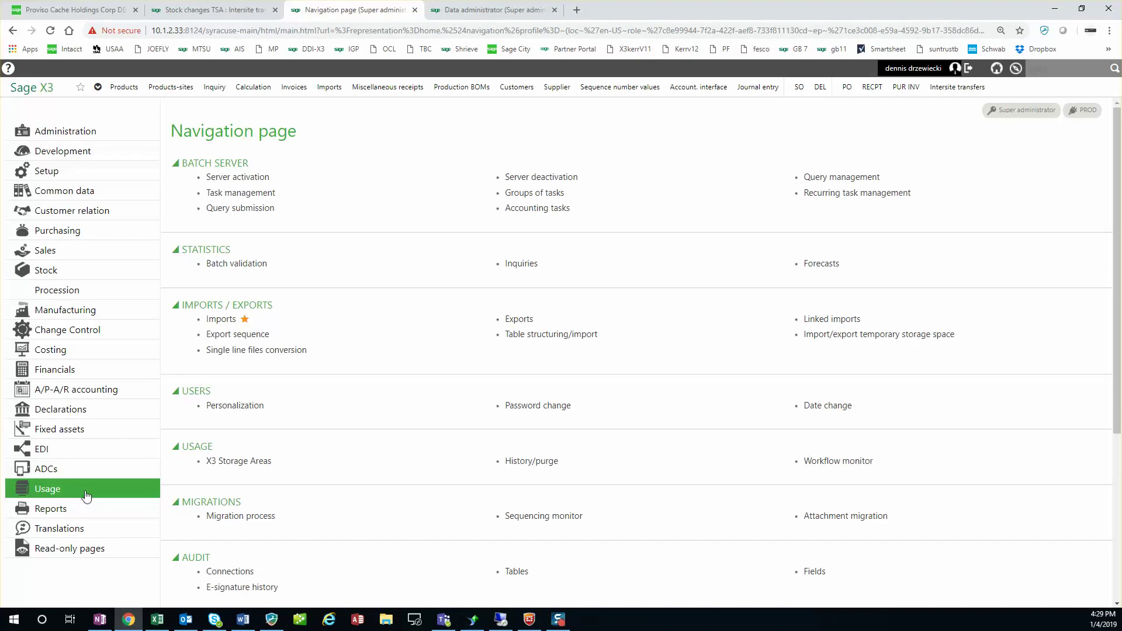
click(824, 179)
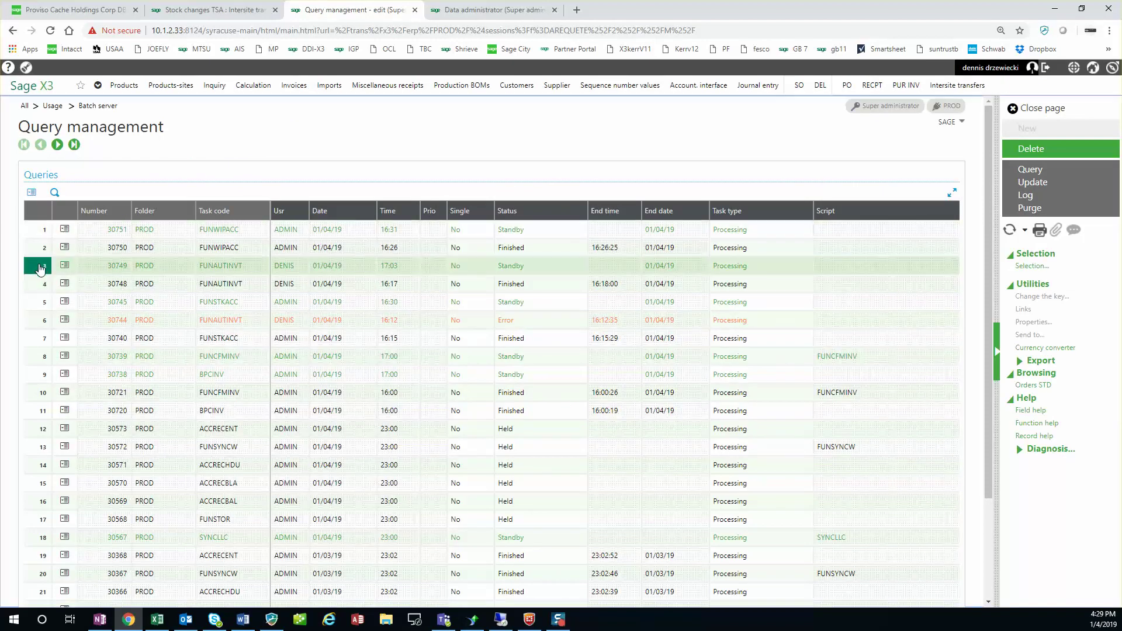
Compare queries 30749 and 30748, then bring up the action menu for query 30749.
click(41, 267)
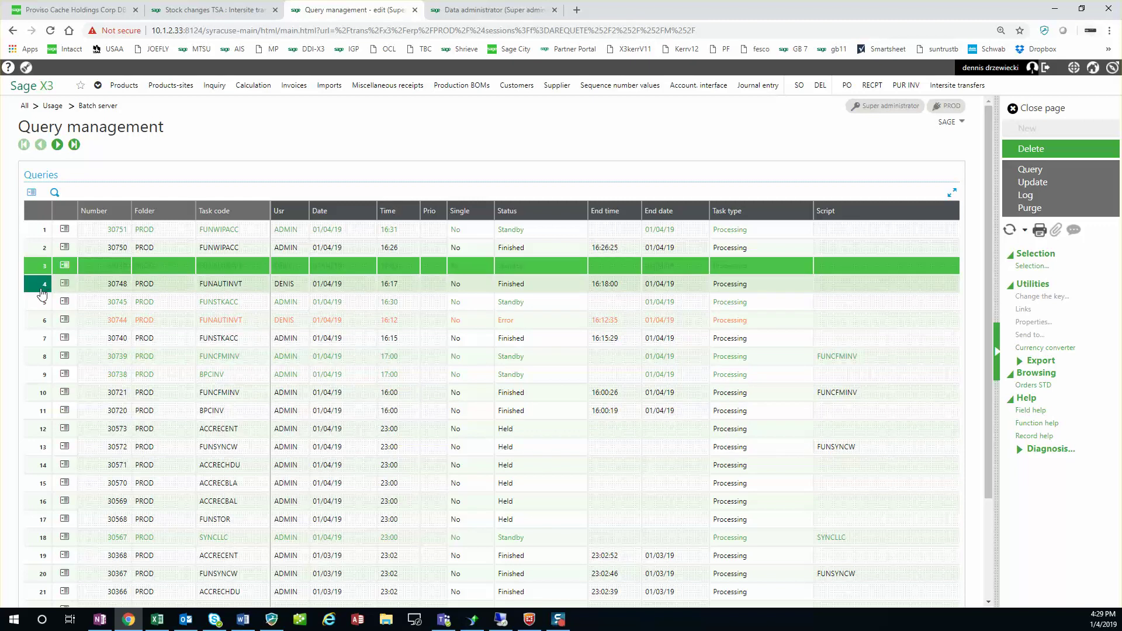
click(34, 284)
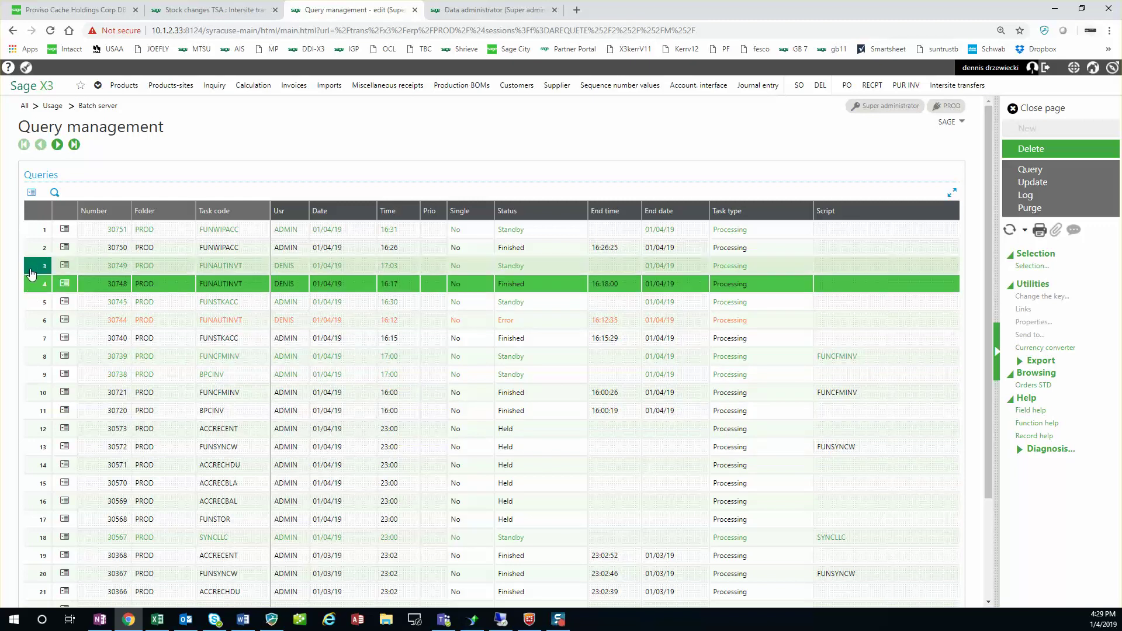
click(31, 273)
click(28, 285)
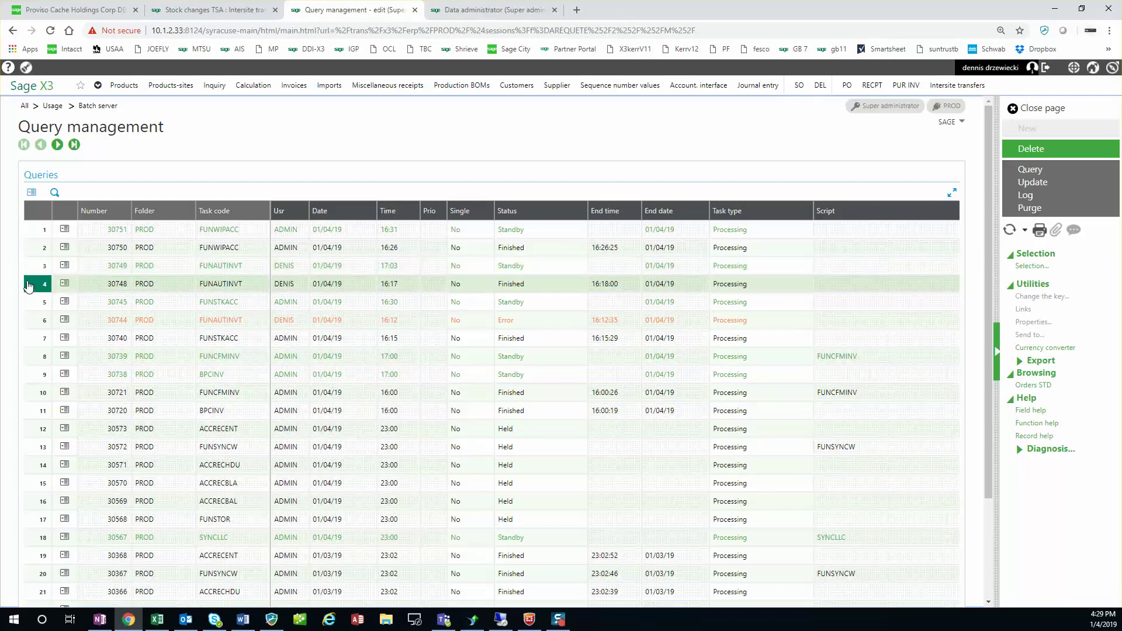
click(29, 275)
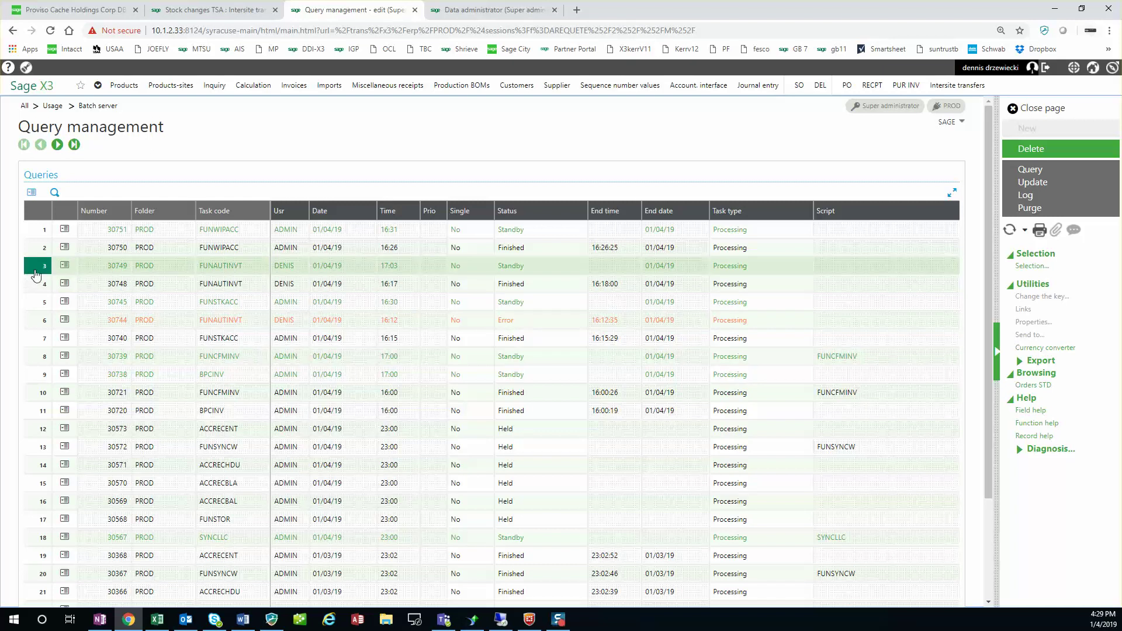
click(63, 266)
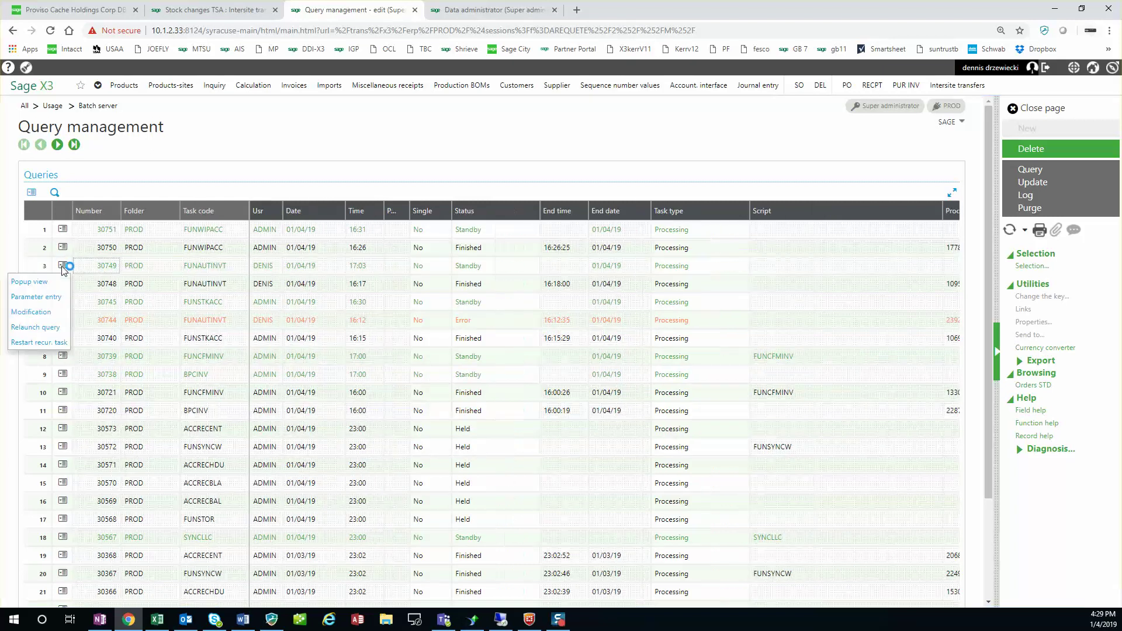
Change FUNAUTINVT query 30749's start time from 17:03 to 16:30.
click(47, 316)
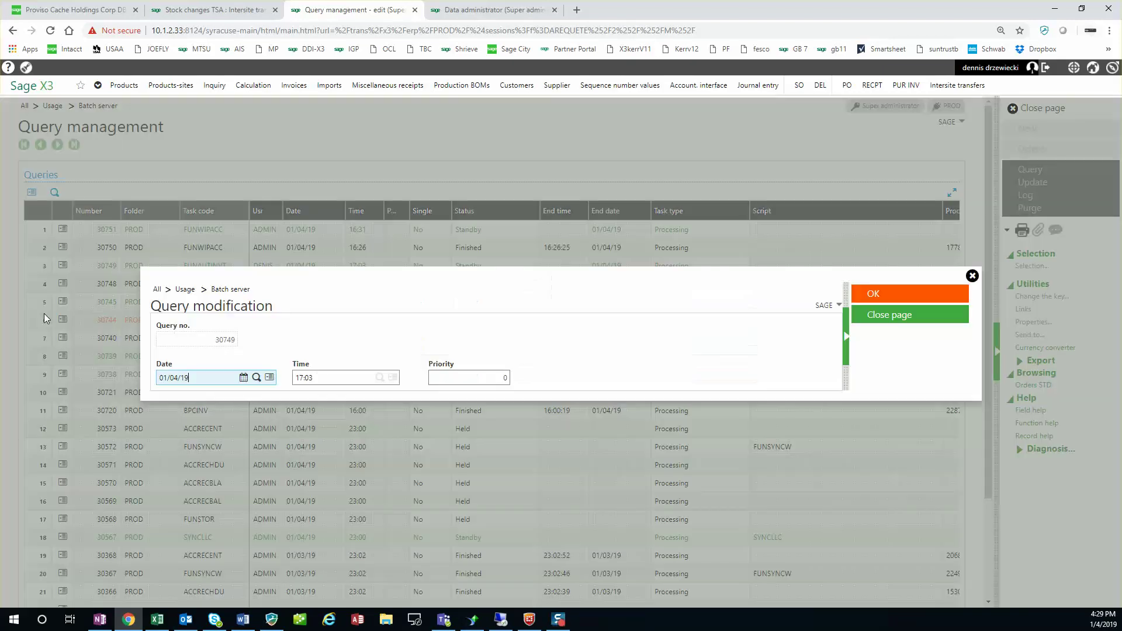
click(301, 377)
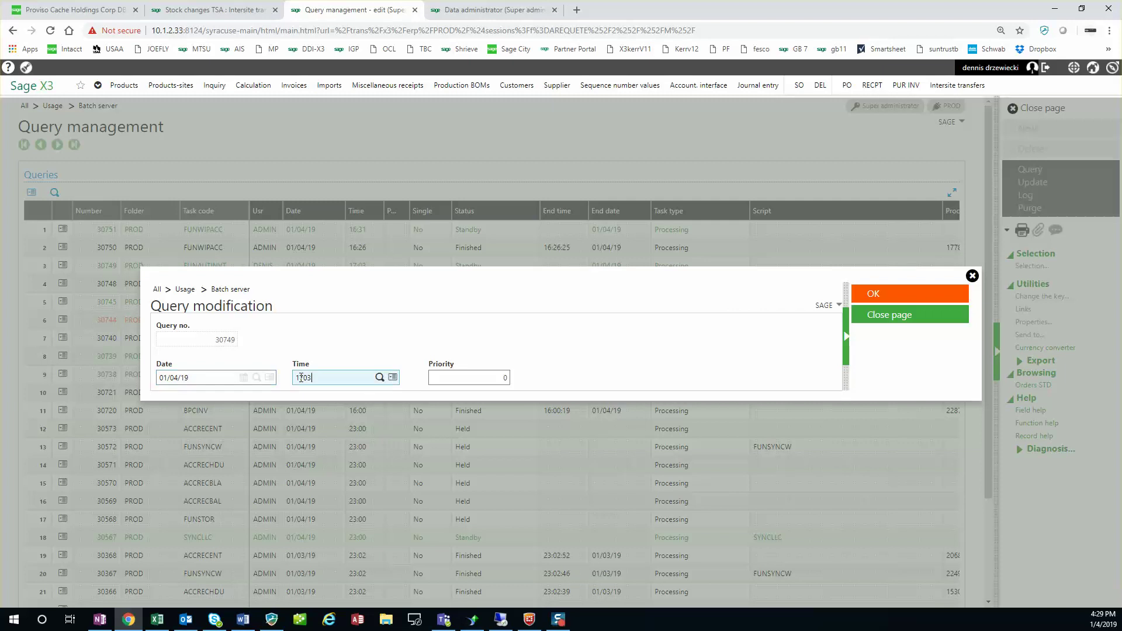
drag(330, 379, 294, 382)
key(Return)
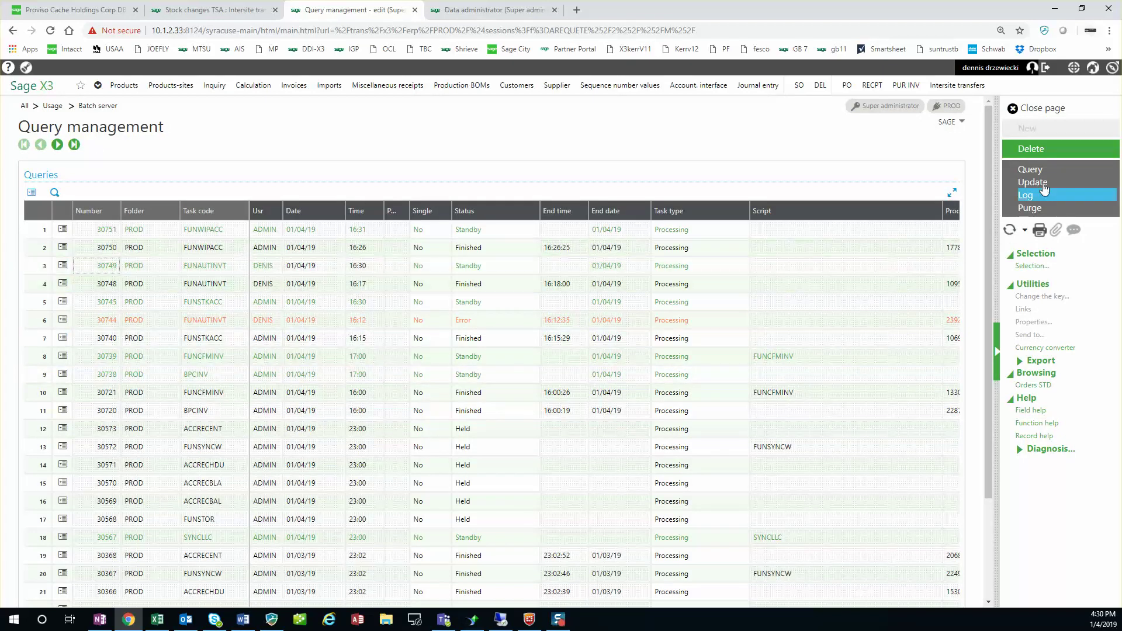
Refresh the Queries grid repeatedly, checking the intersite transfers tab, until query 30749 has run.
click(1046, 182)
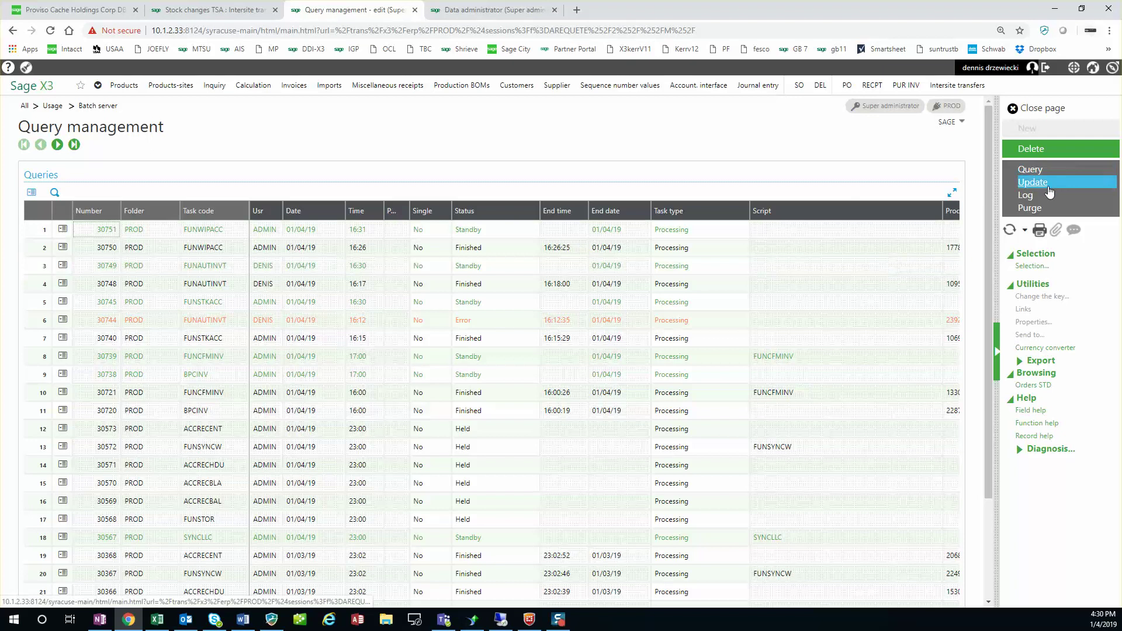
click(1047, 186)
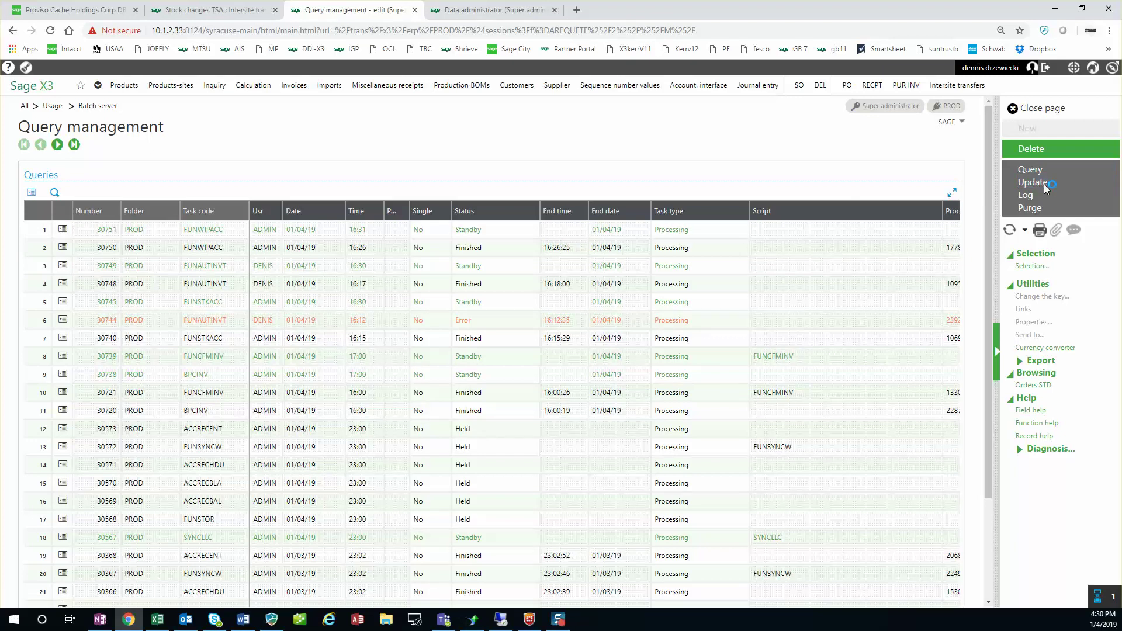
click(1046, 186)
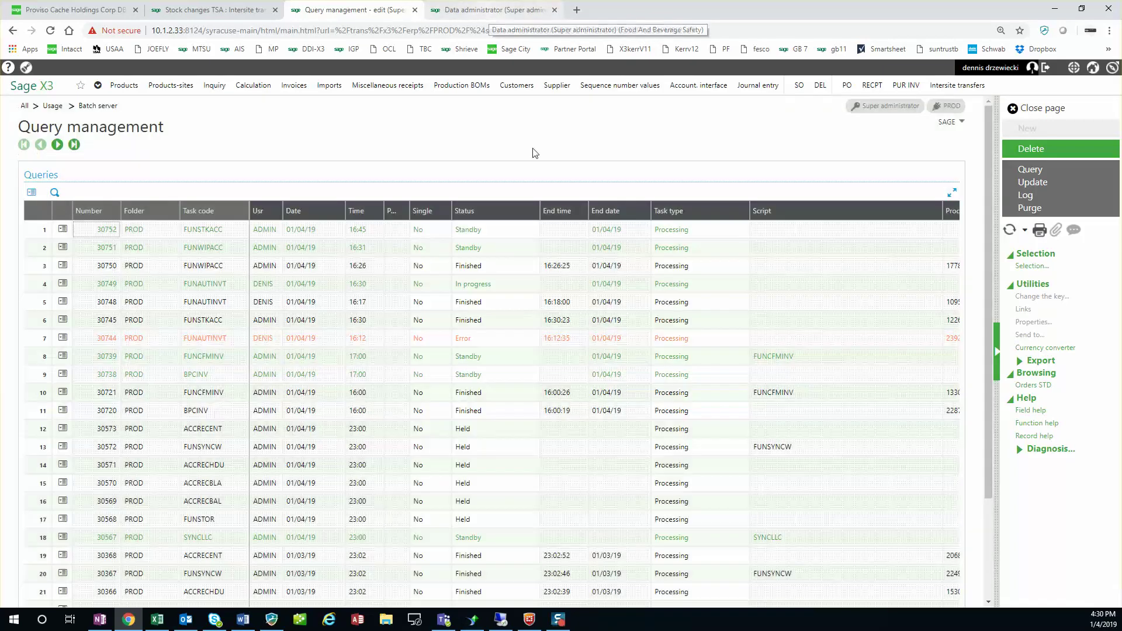
click(228, 9)
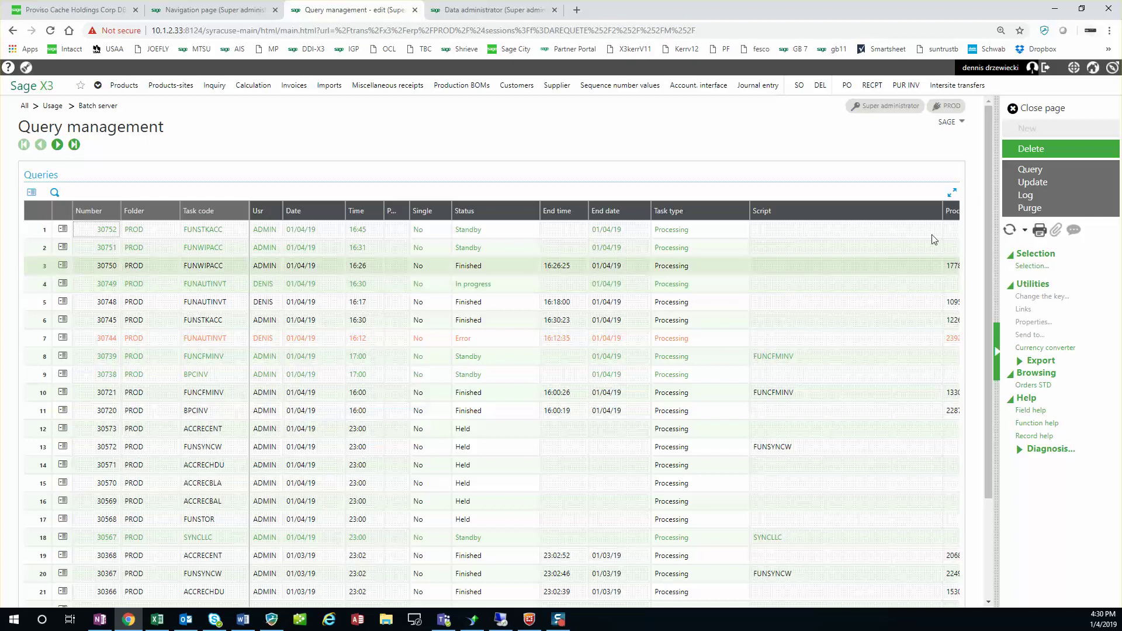
click(1032, 183)
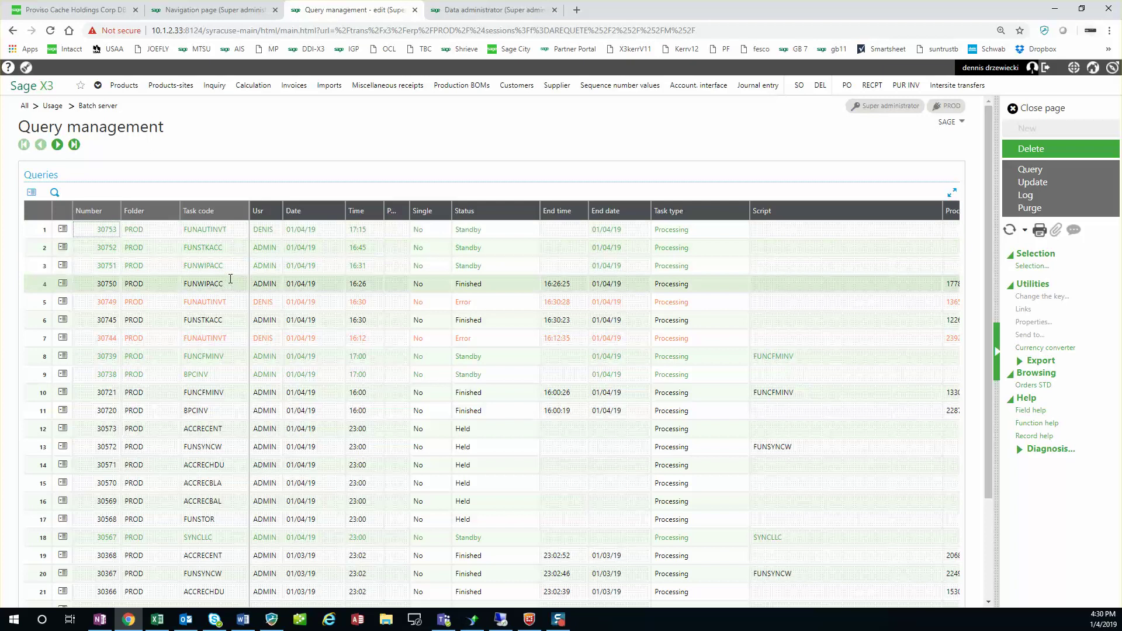
Read the run log of failed query 30749 and close it.
click(62, 301)
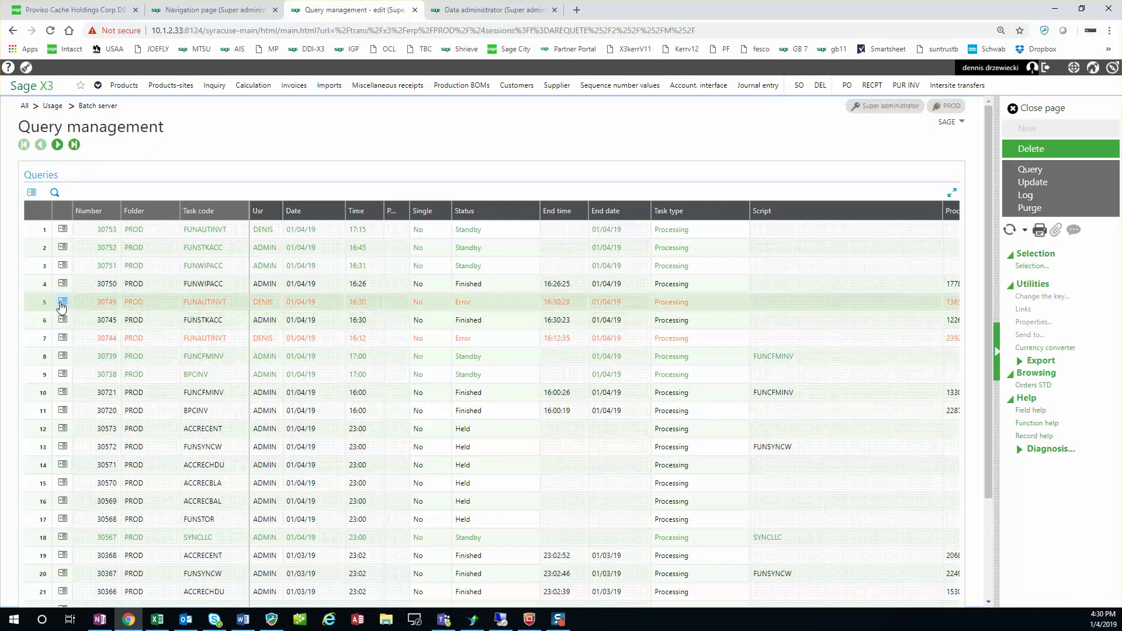
click(34, 351)
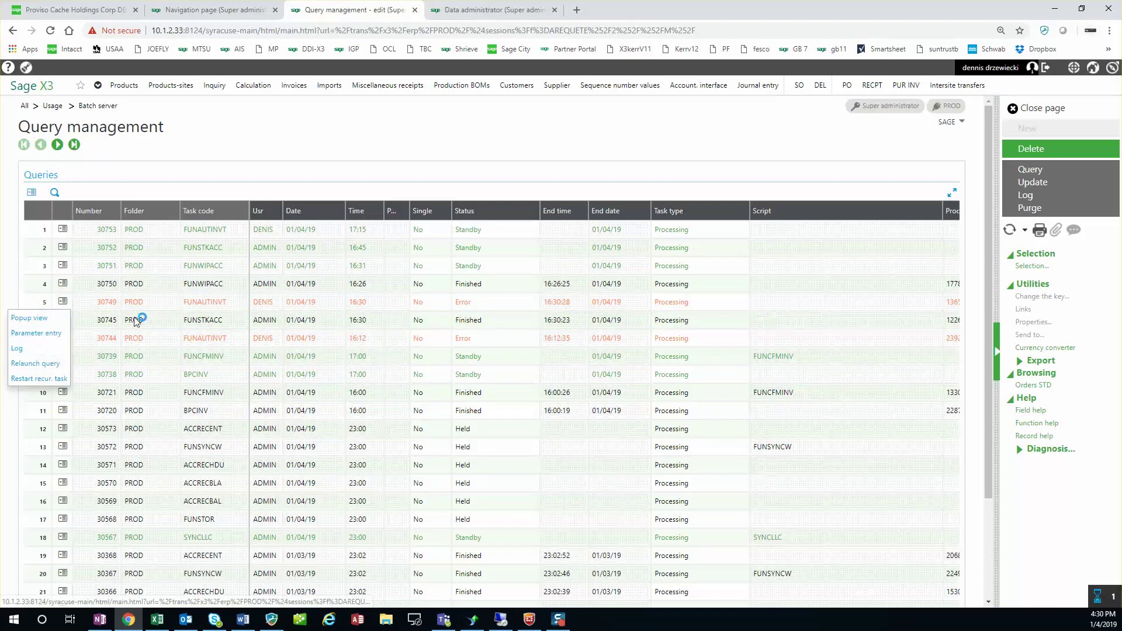
scroll(379, 418, down, 1)
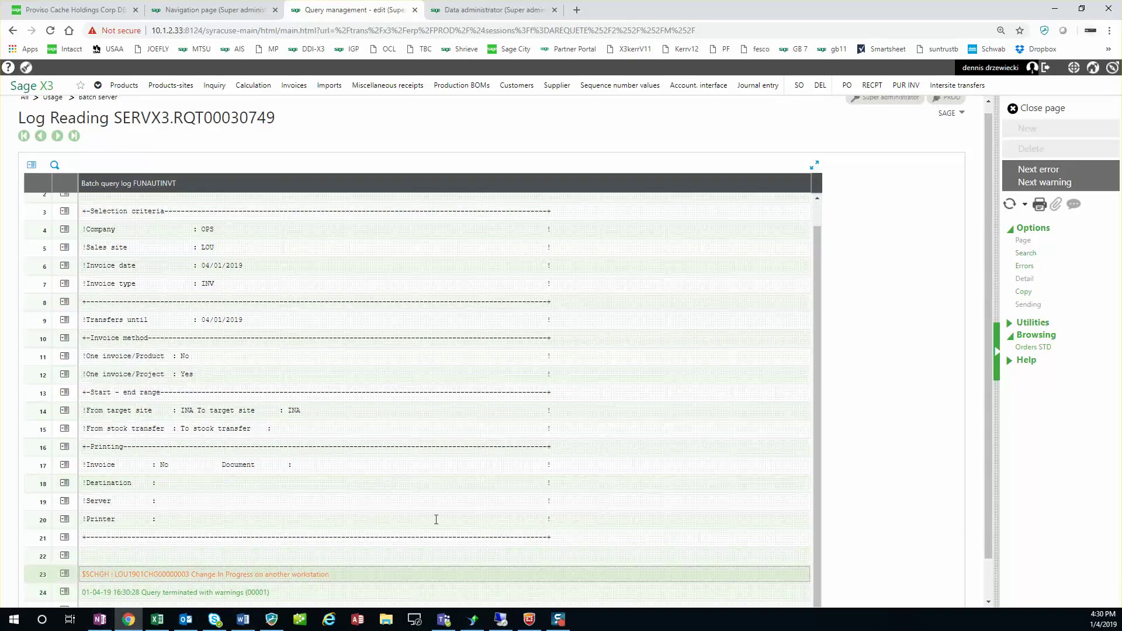
click(1044, 108)
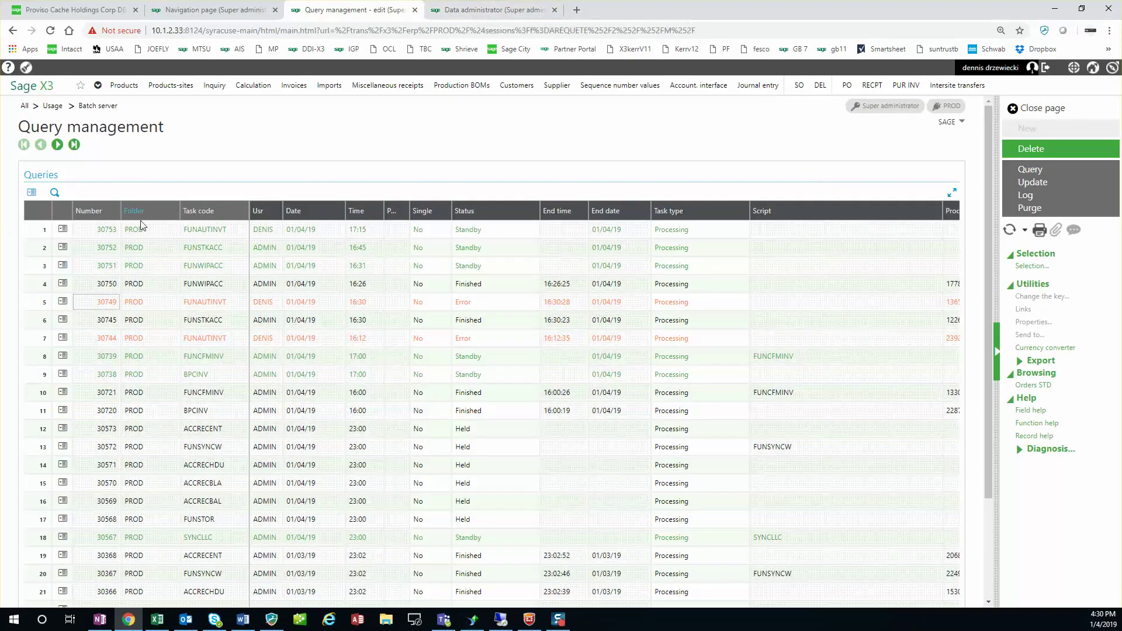
Reschedule the new FUNAUTINVT query 30753 to start at 16:31.
click(61, 232)
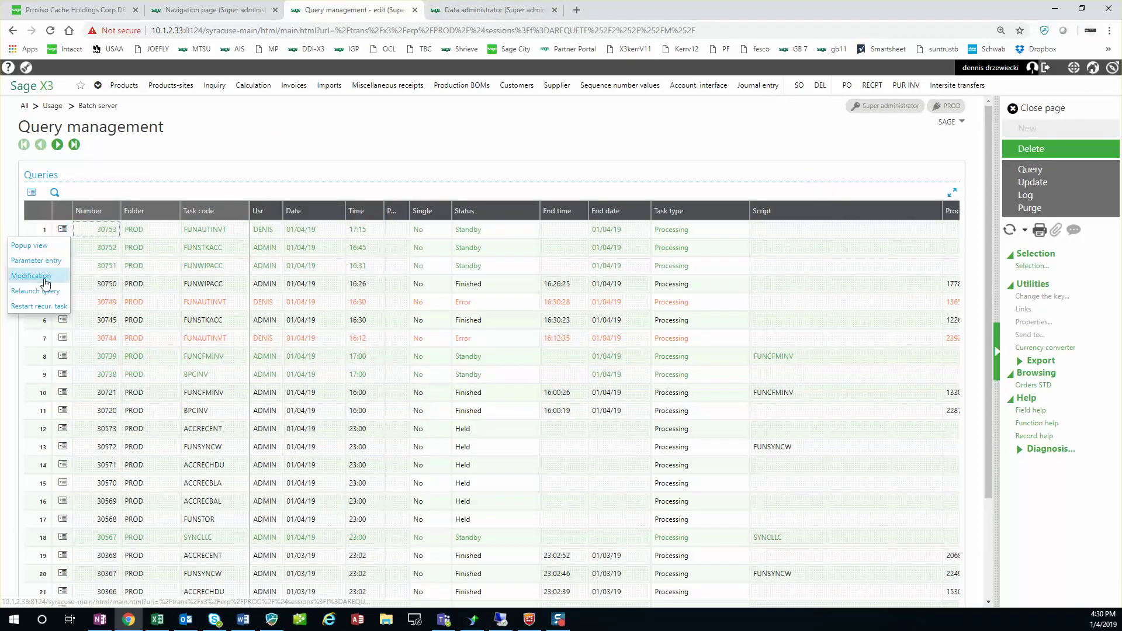
click(38, 276)
click(335, 379)
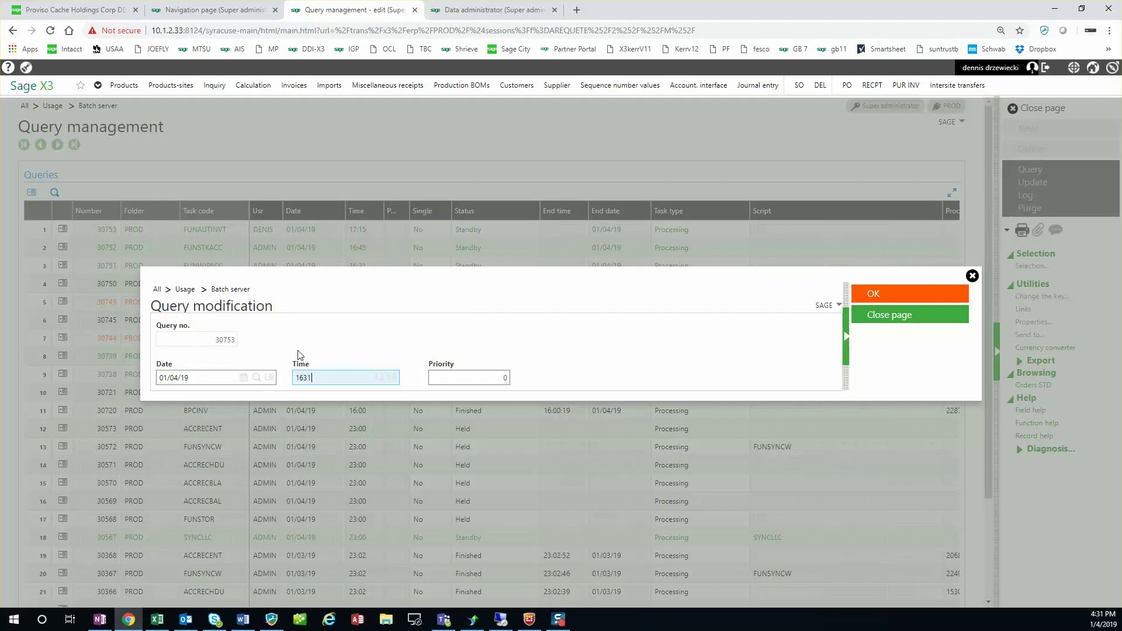
text(1631)
key(Return)
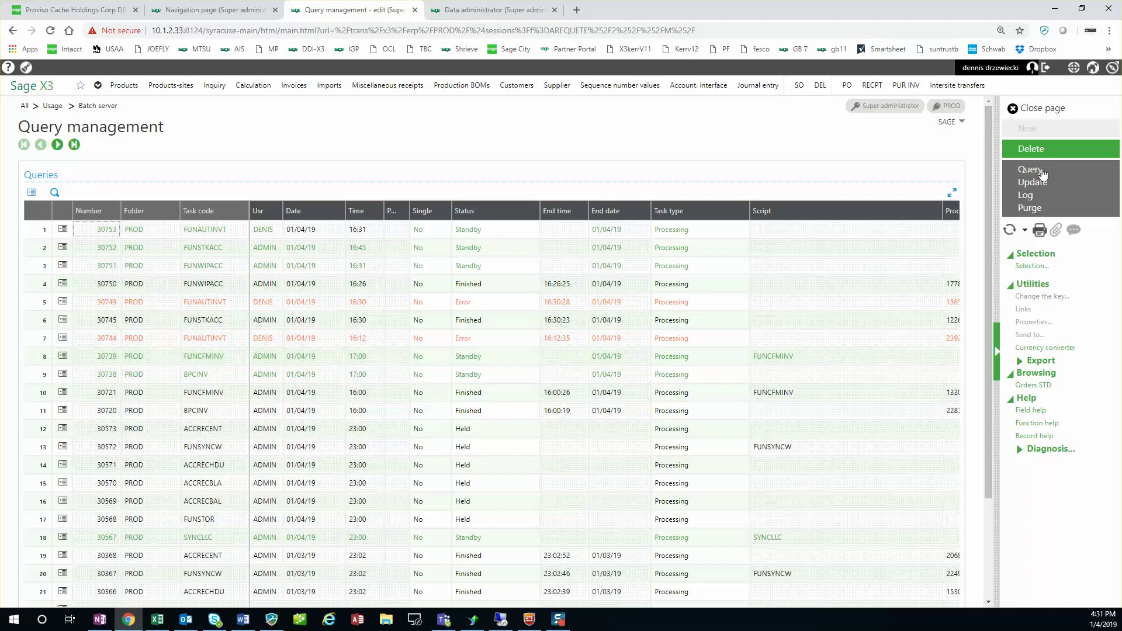
click(508, 7)
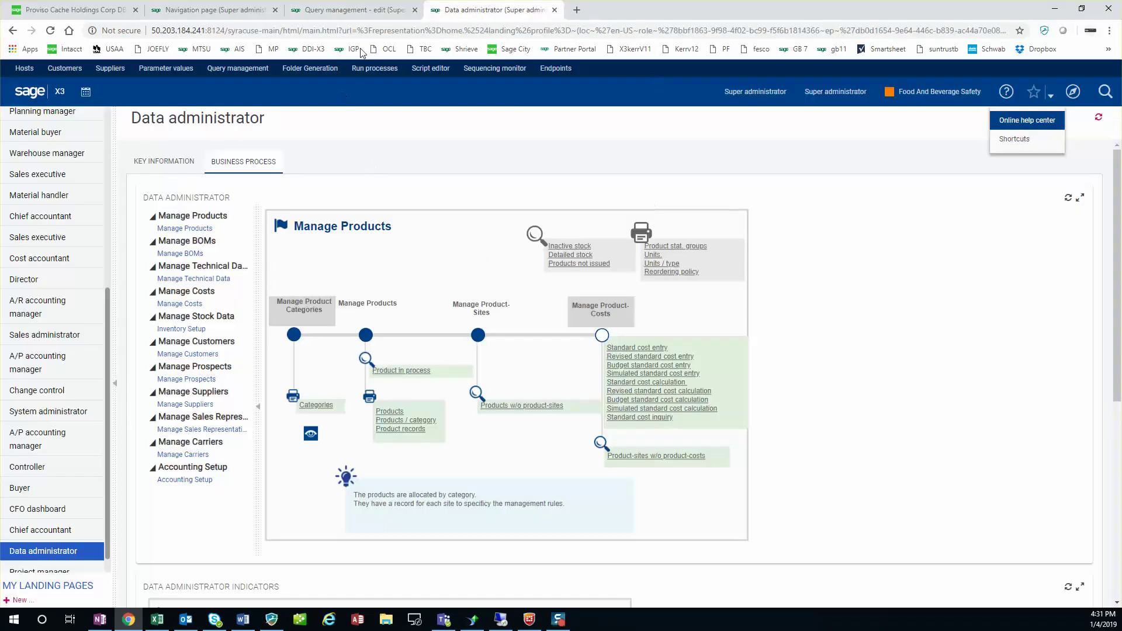
List ALL Full entry sales invoices filtered to invoice date 01/04/19.
click(359, 10)
click(234, 9)
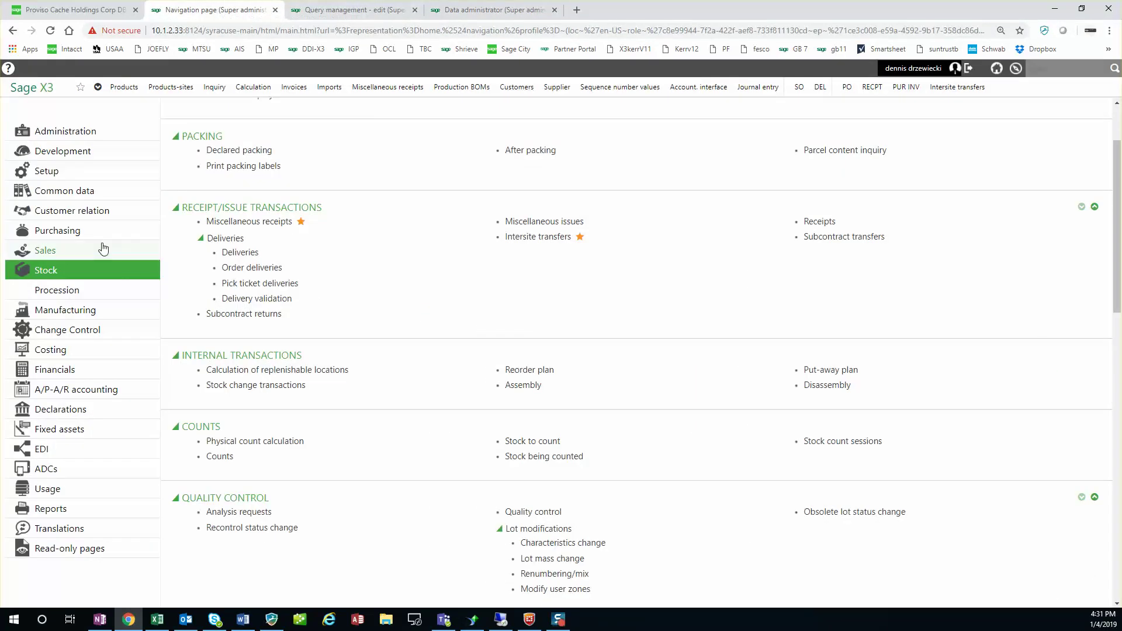
click(117, 251)
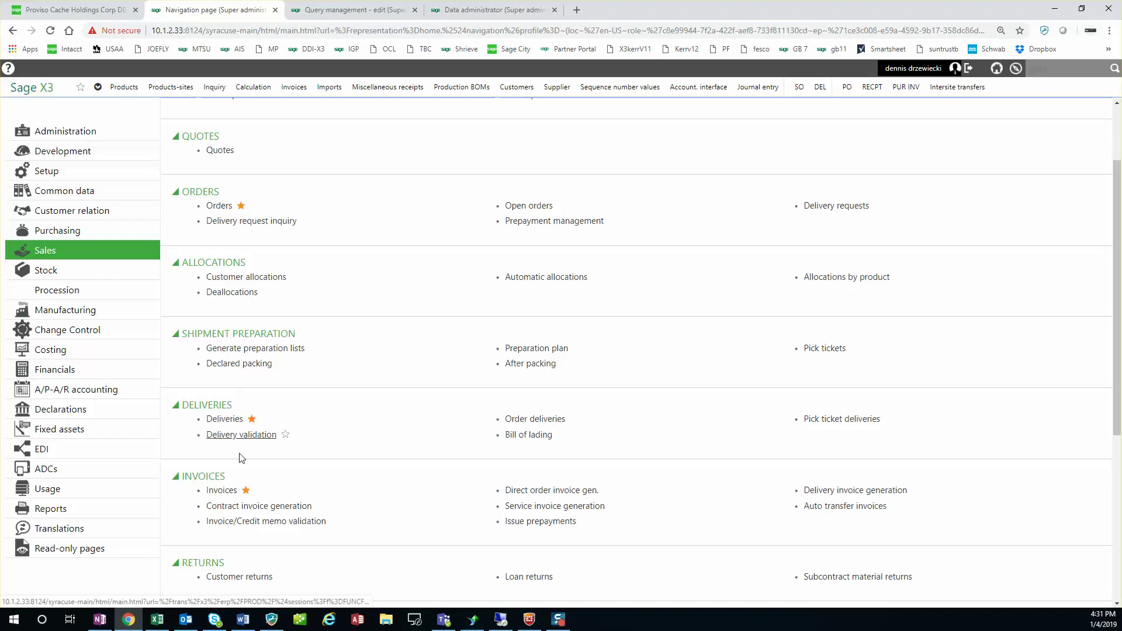
click(228, 491)
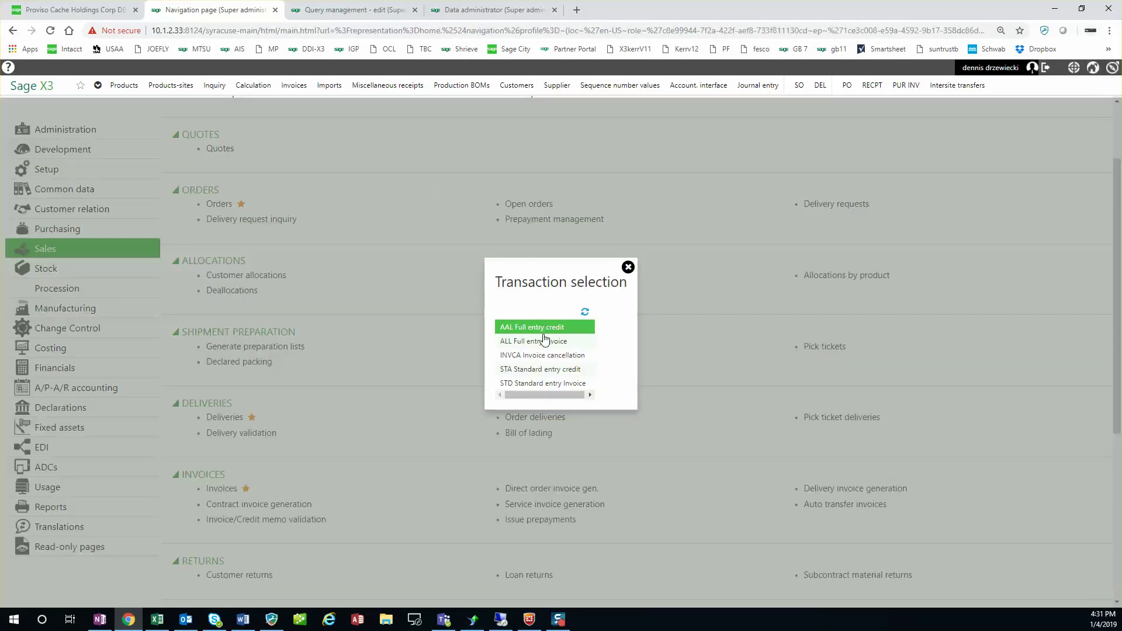
click(544, 341)
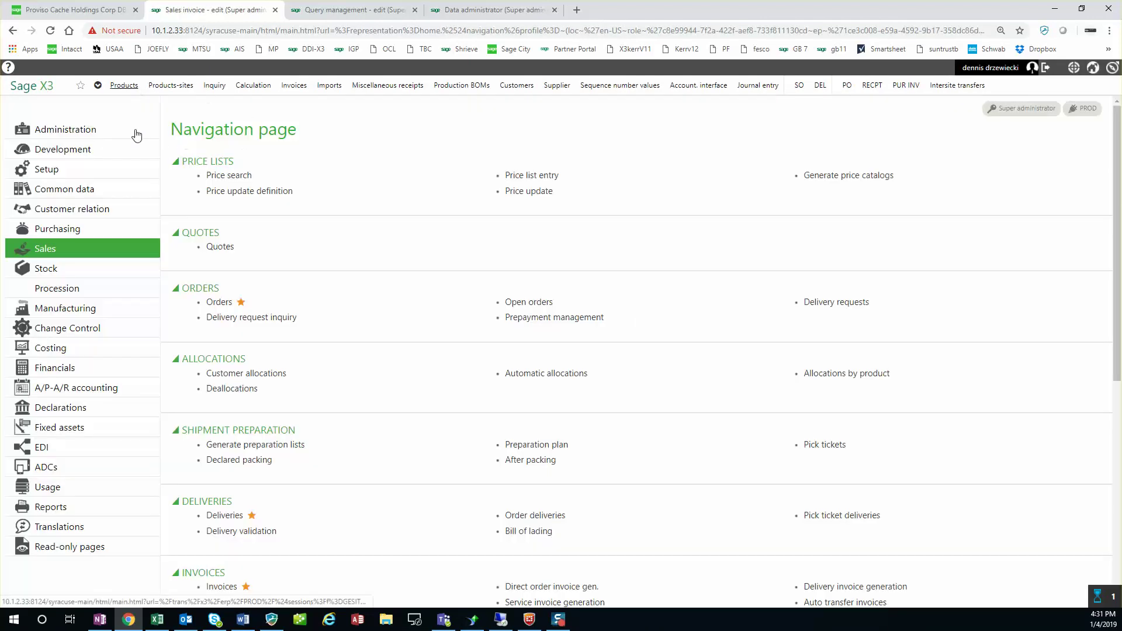
click(252, 153)
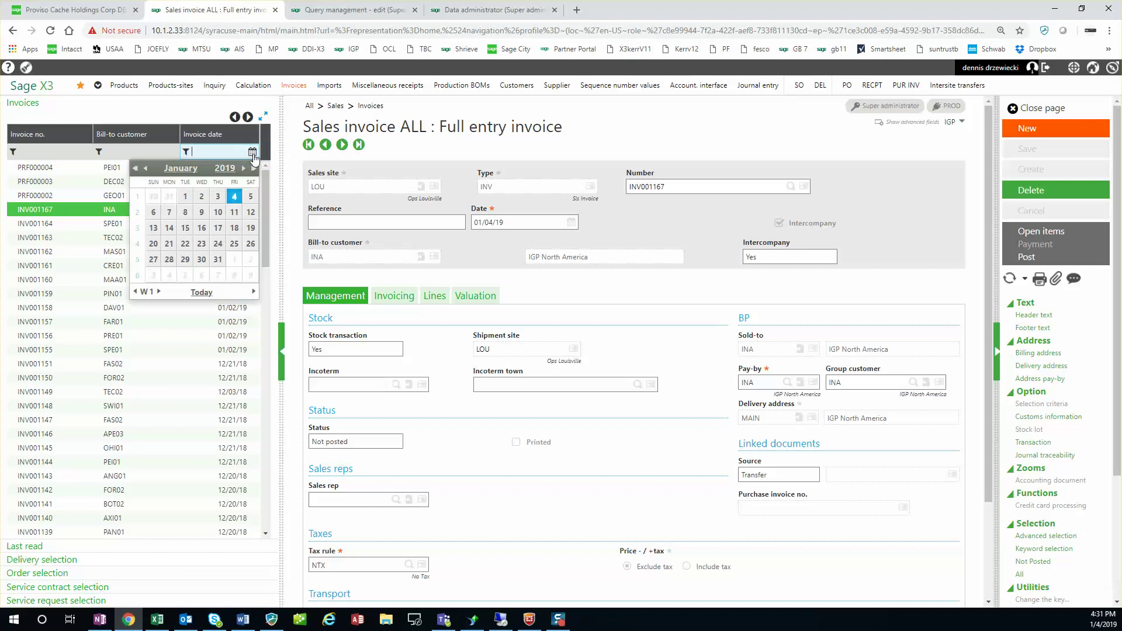
click(210, 289)
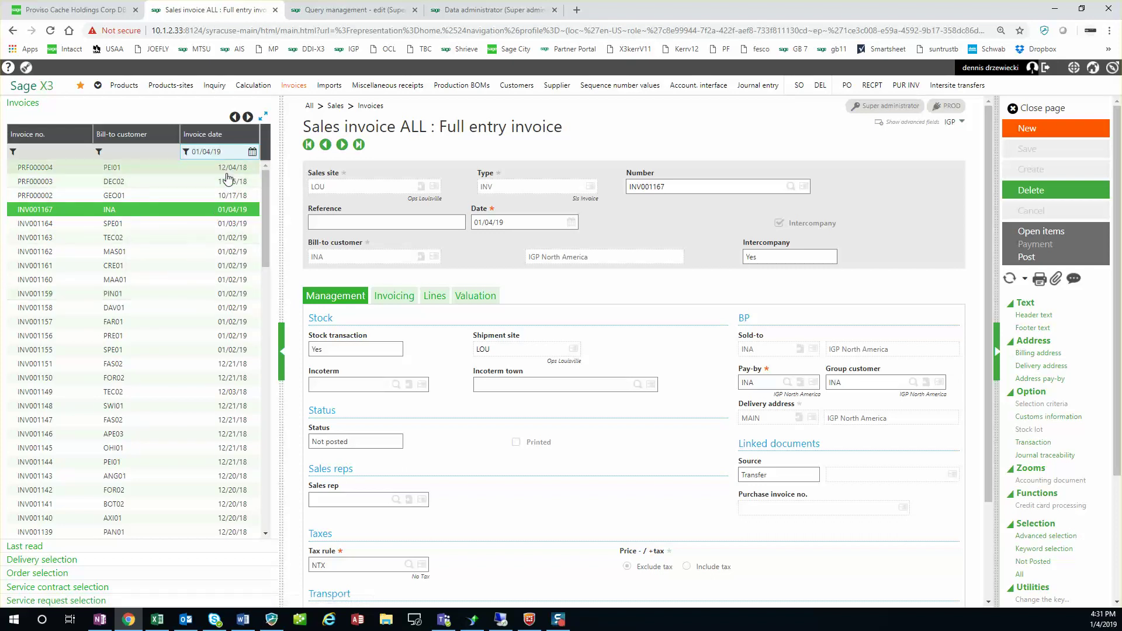
key(Return)
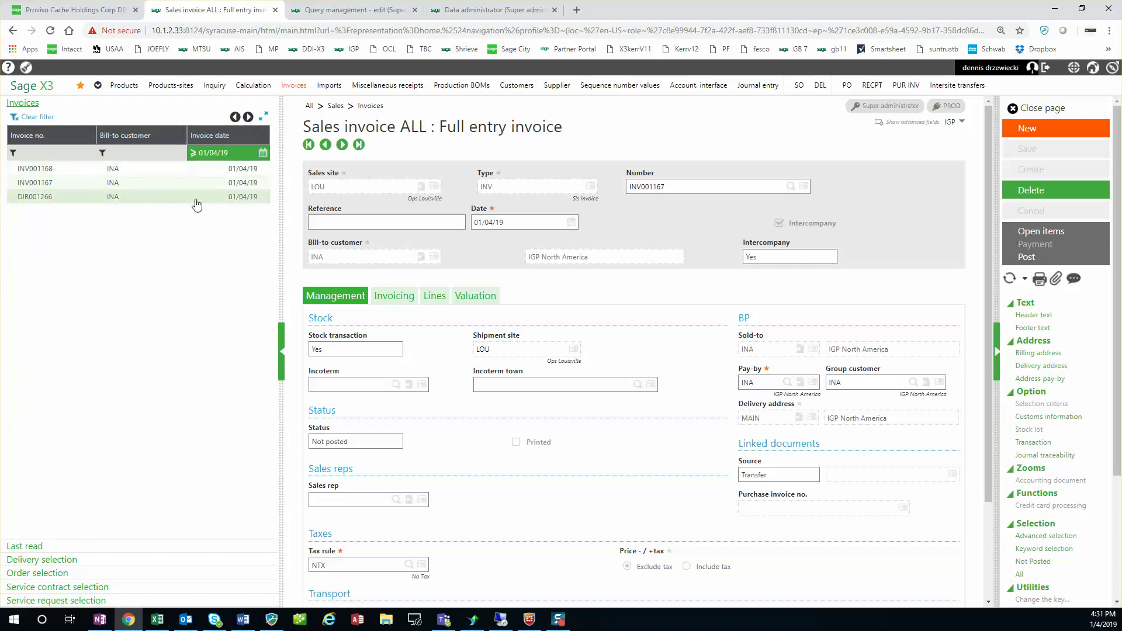
Review the lines of INV001168 and INV001167, then show INV001168's creation and modification properties.
click(116, 170)
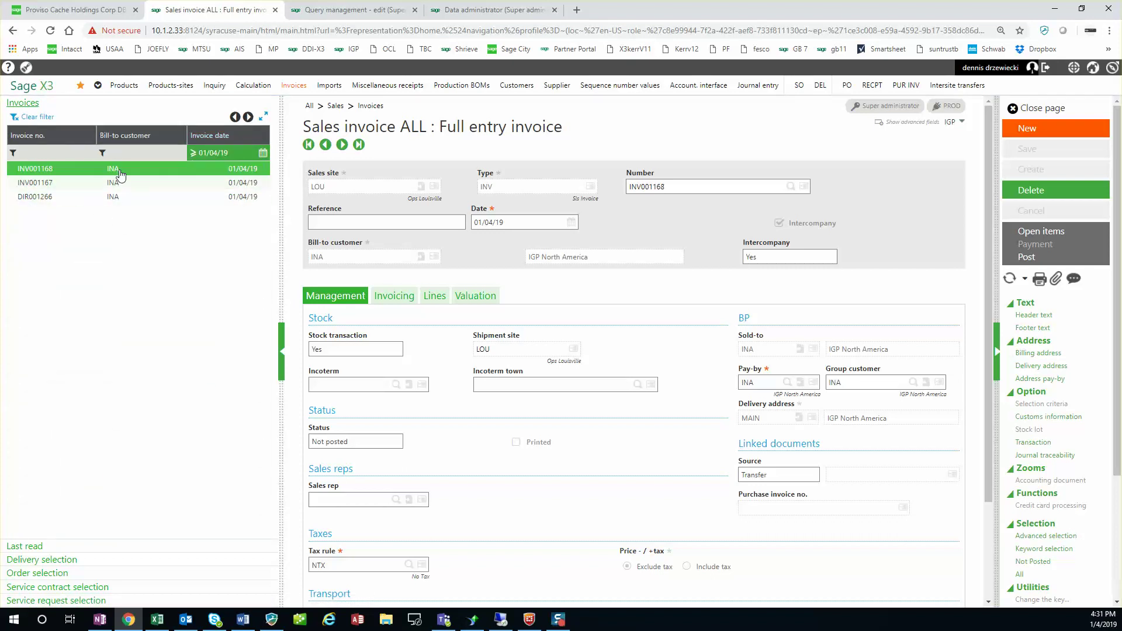
click(393, 296)
click(435, 297)
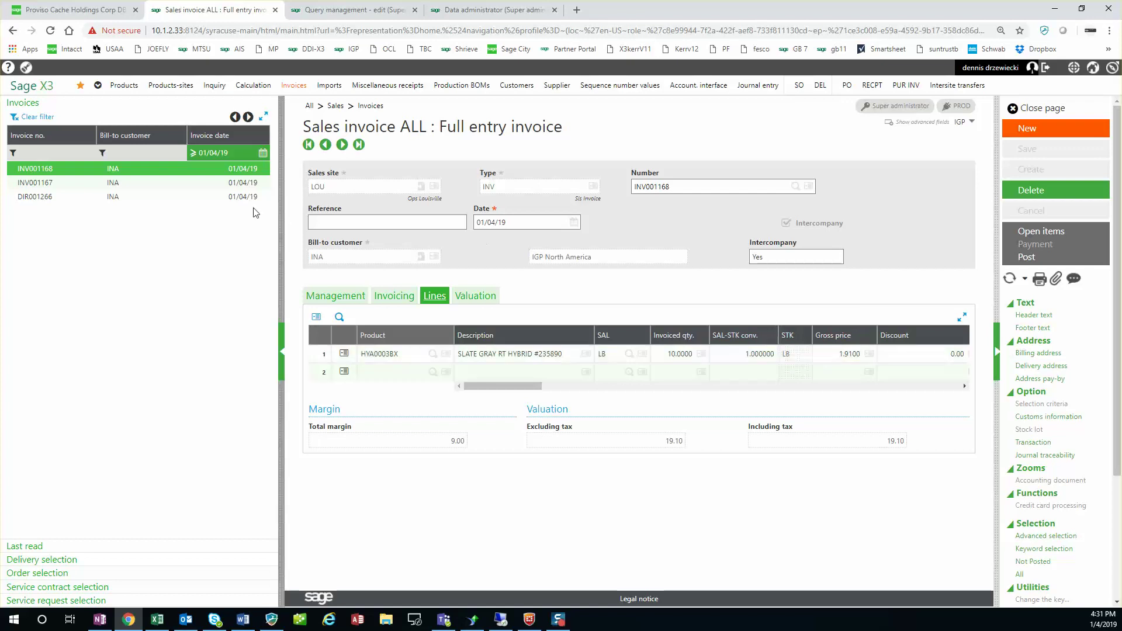
click(218, 184)
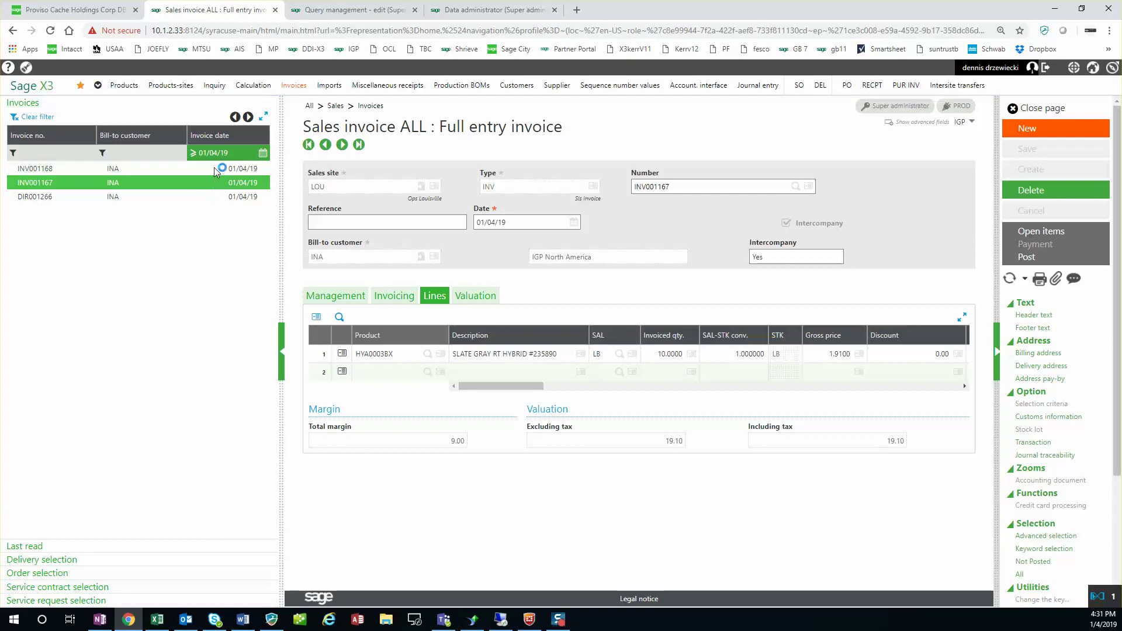
click(214, 168)
scroll(1072, 514, down, 2)
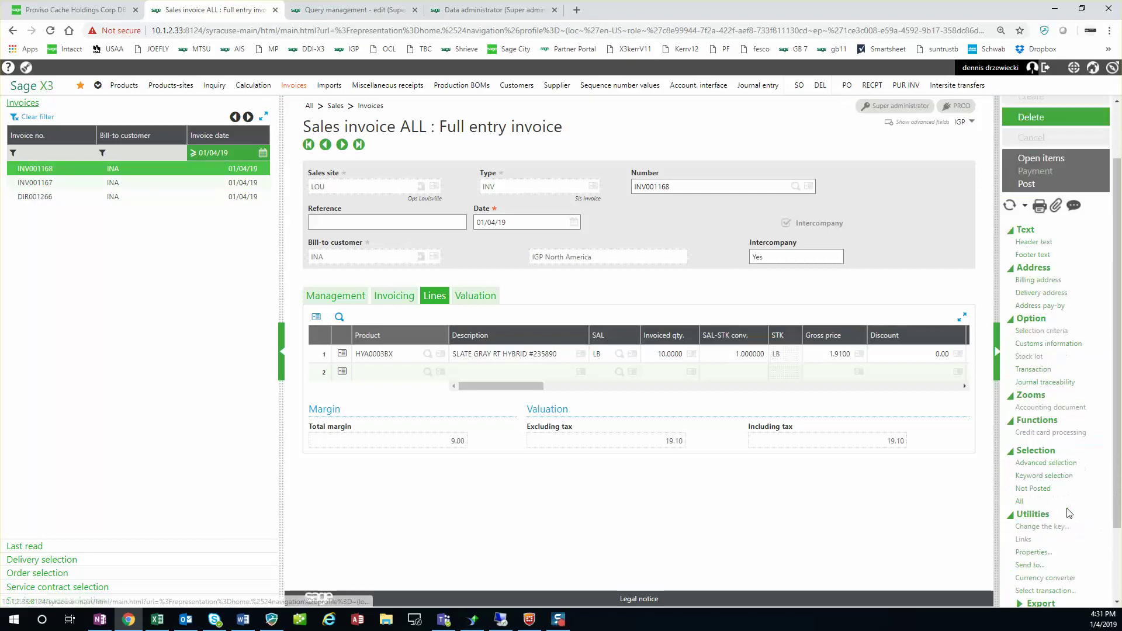
click(1034, 508)
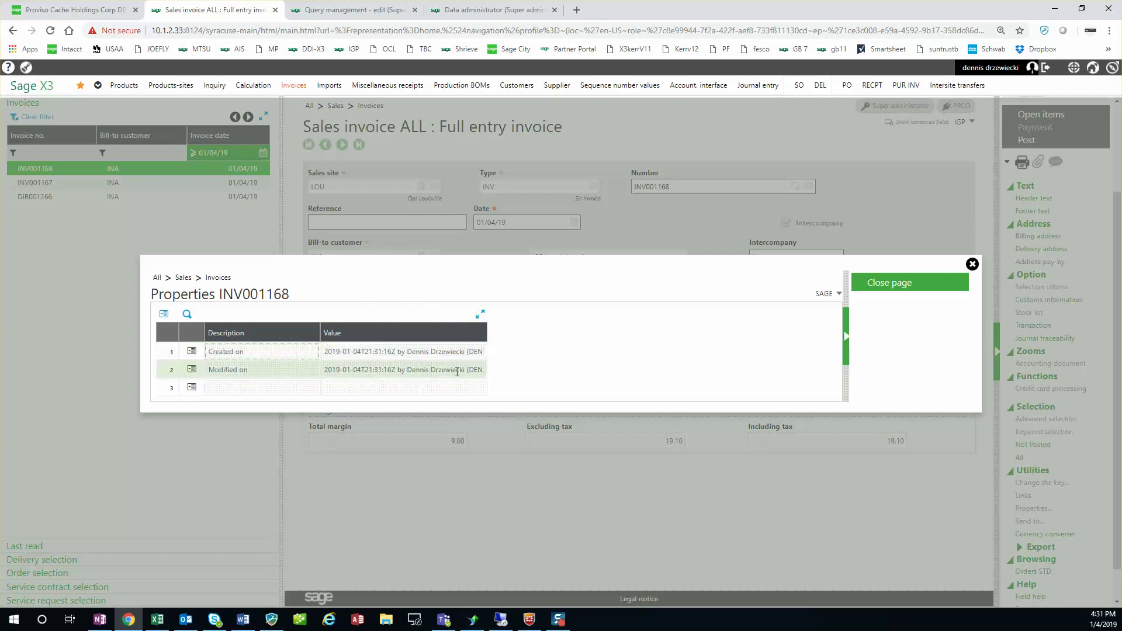
Close the properties and look over INV001168's Management, Invoicing and Lines tabs.
click(896, 285)
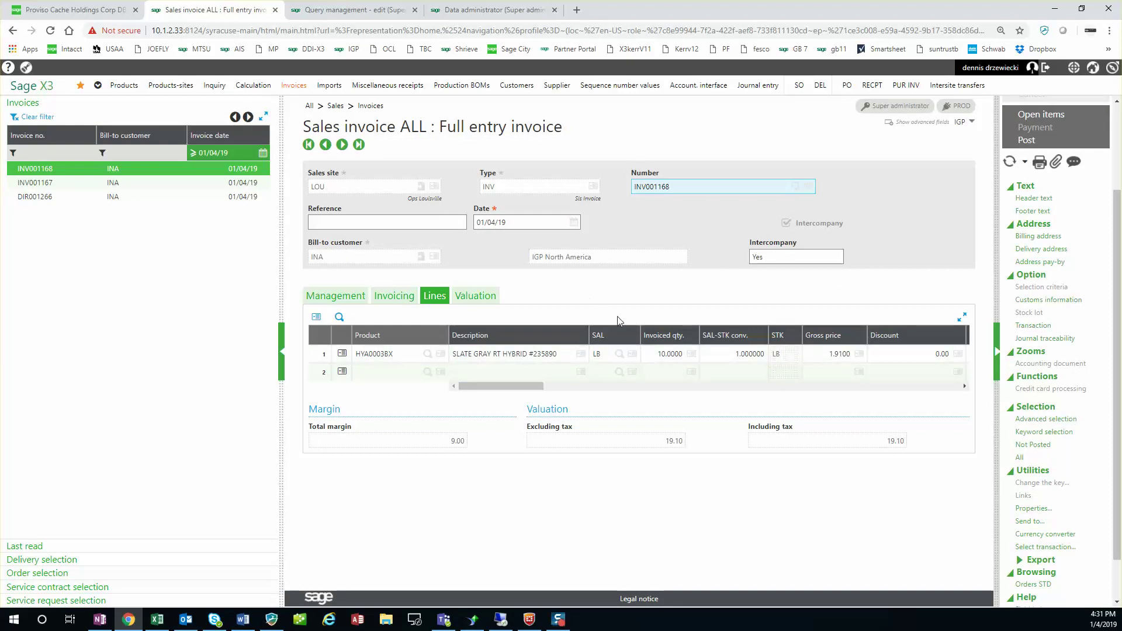
drag(497, 386, 465, 390)
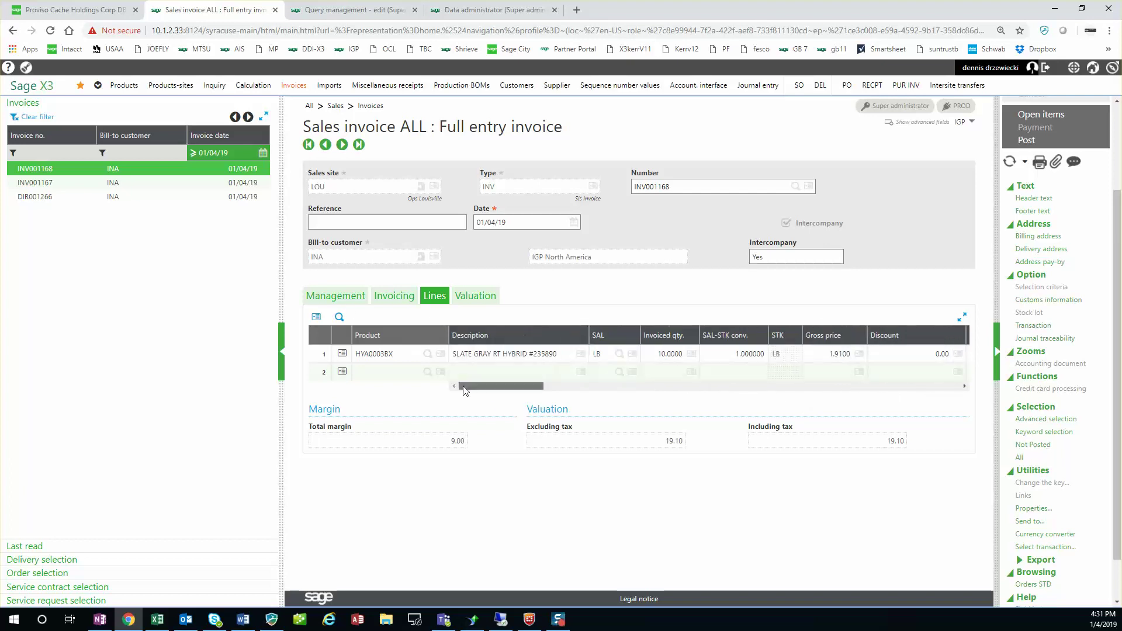
click(329, 295)
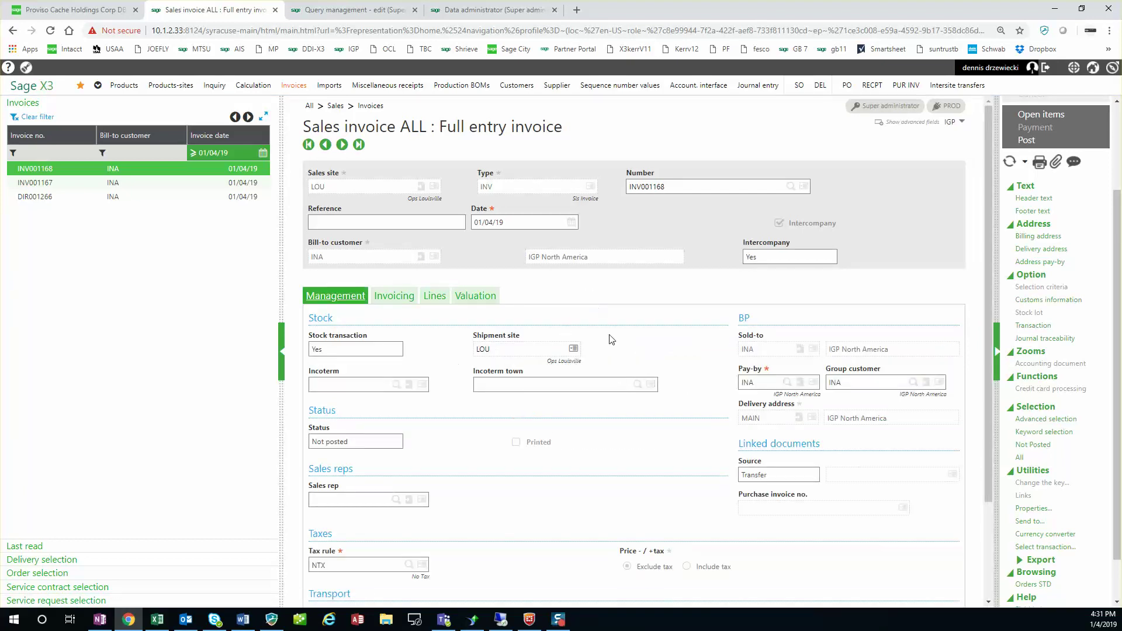
scroll(612, 340, down, 3)
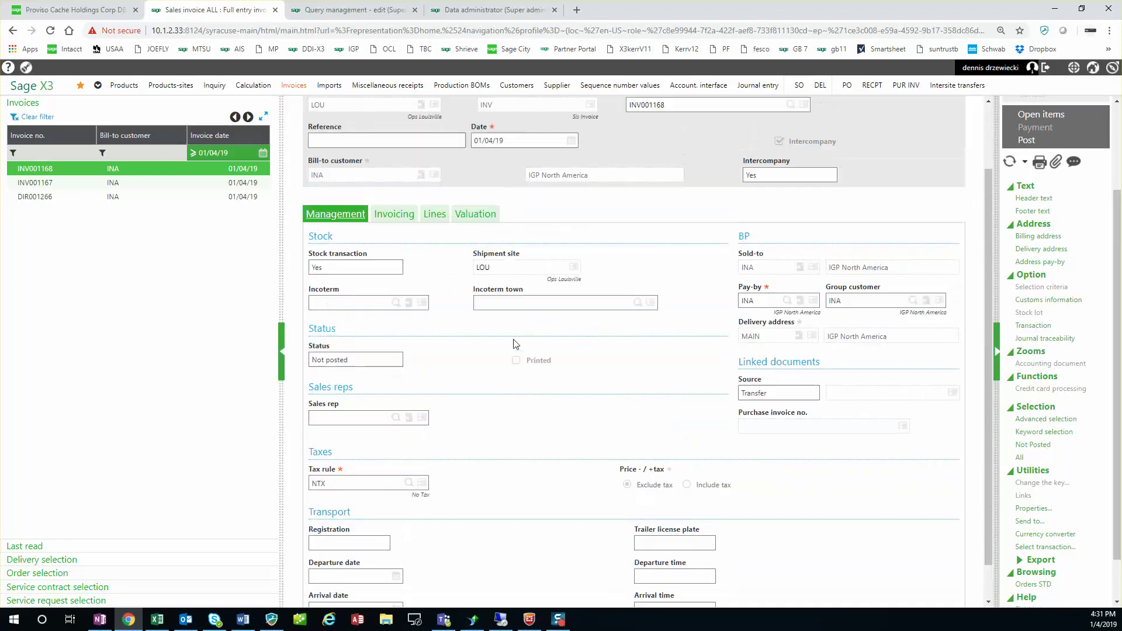
scroll(517, 344, up, 3)
click(392, 296)
click(436, 297)
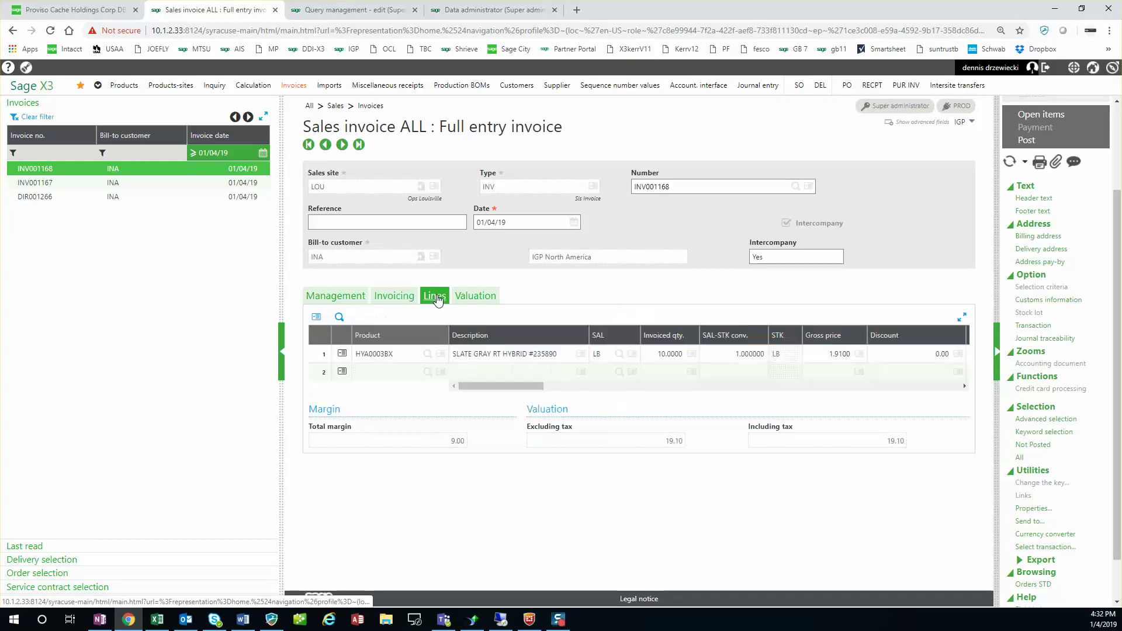
View the popup detail of line 1 (HYA0003BX, 10 LB at 1.9100), then close it.
click(343, 353)
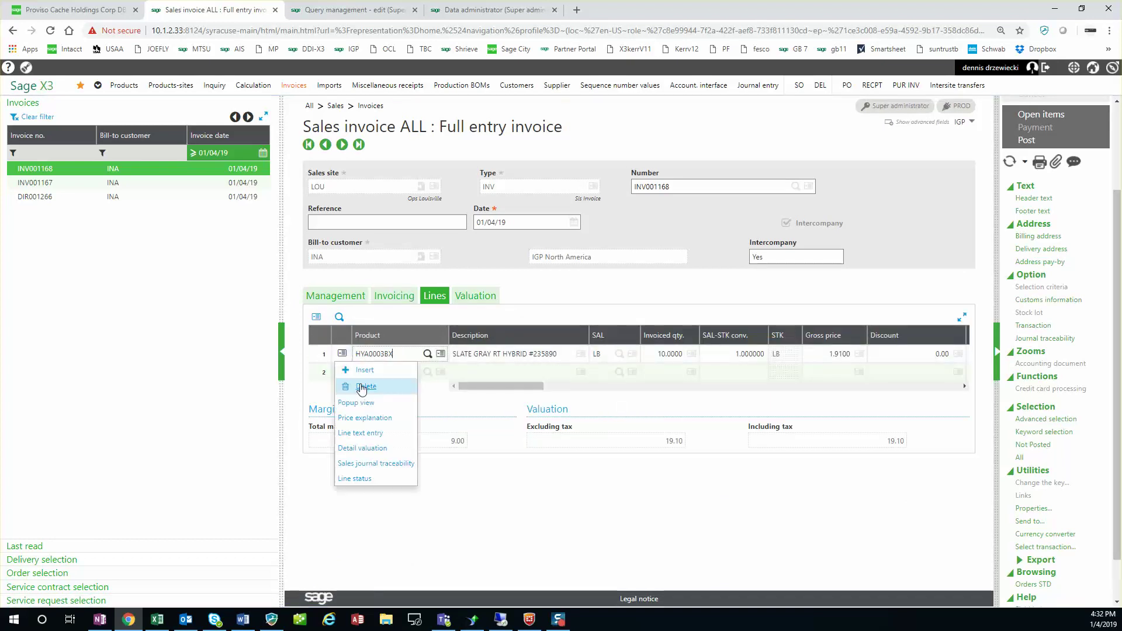
click(368, 402)
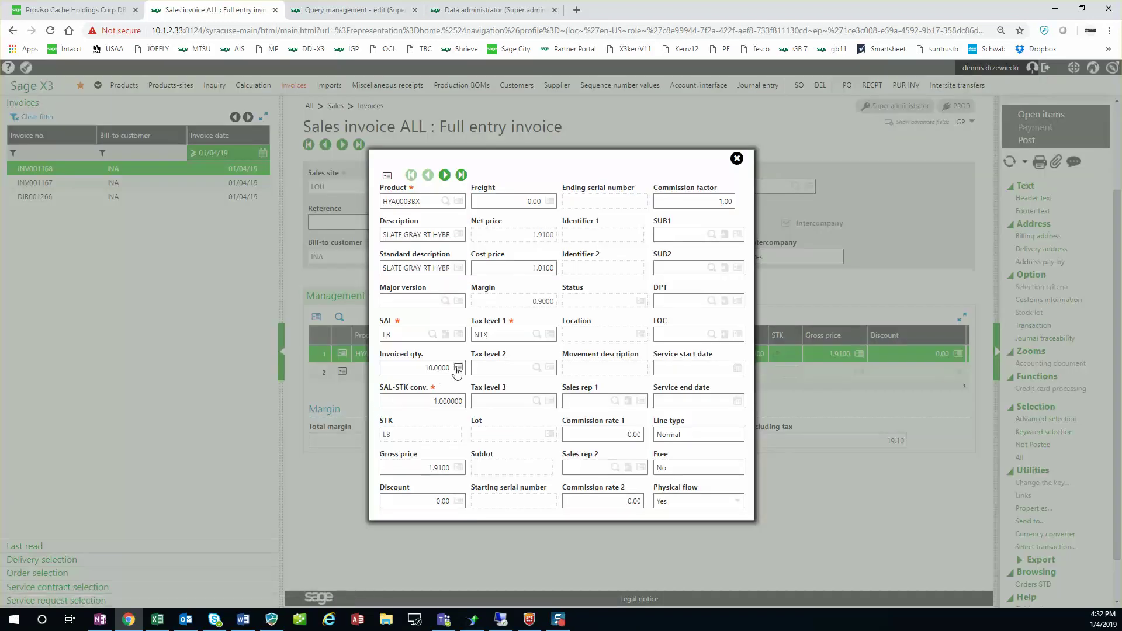
click(736, 159)
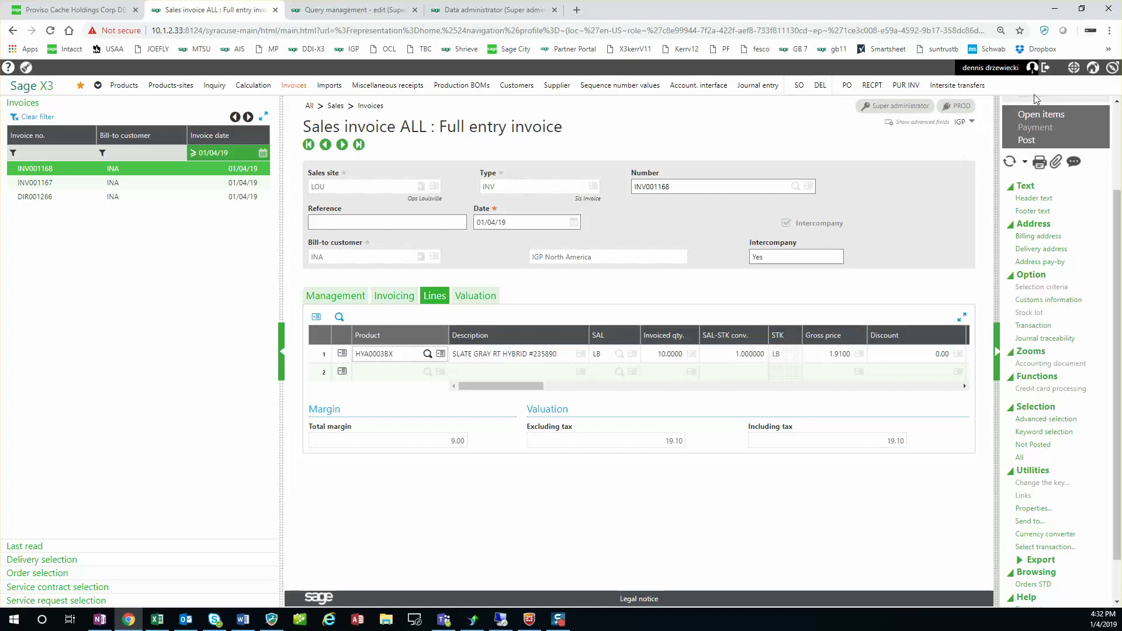
scroll(1039, 111, up, 2)
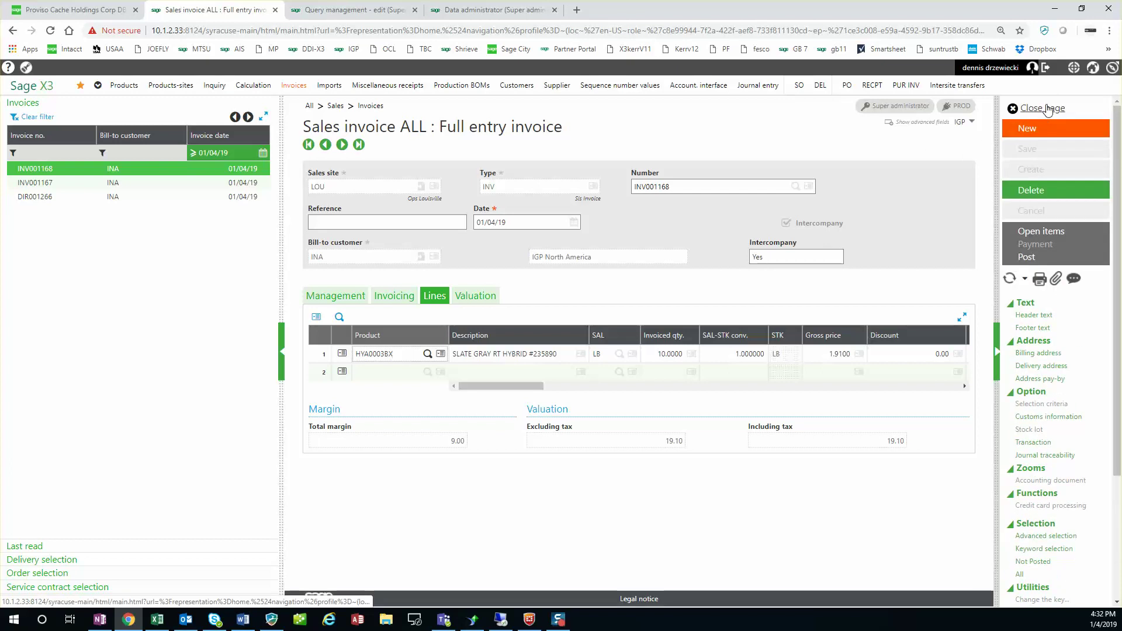
List ALL Full entry purchase invoices filtered to accounting date 01/04/19.
click(1048, 111)
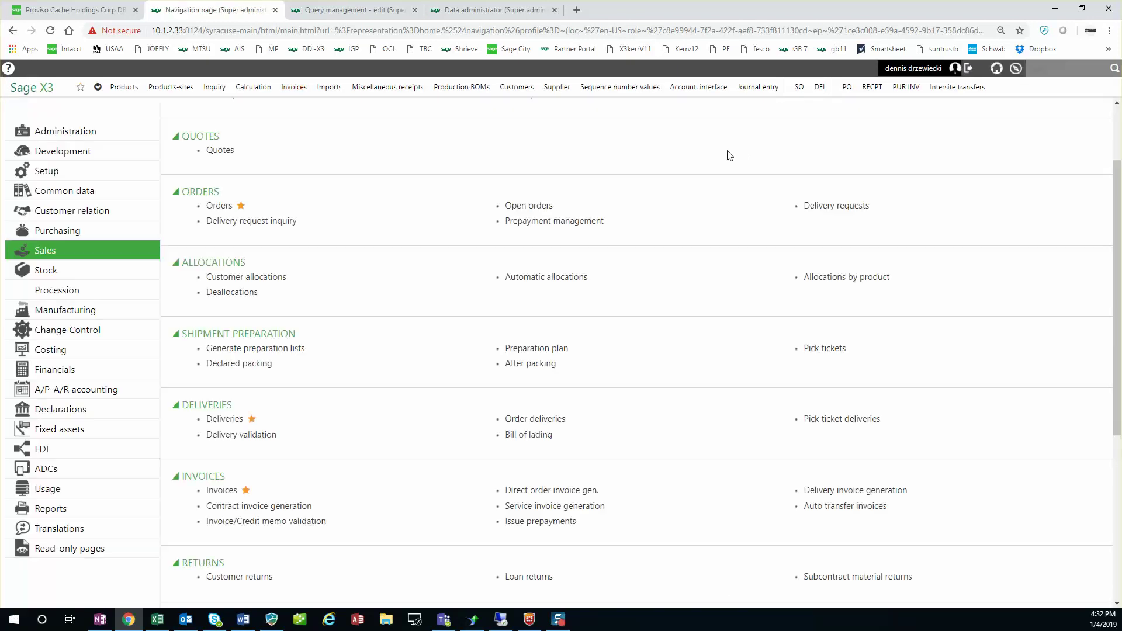
click(94, 232)
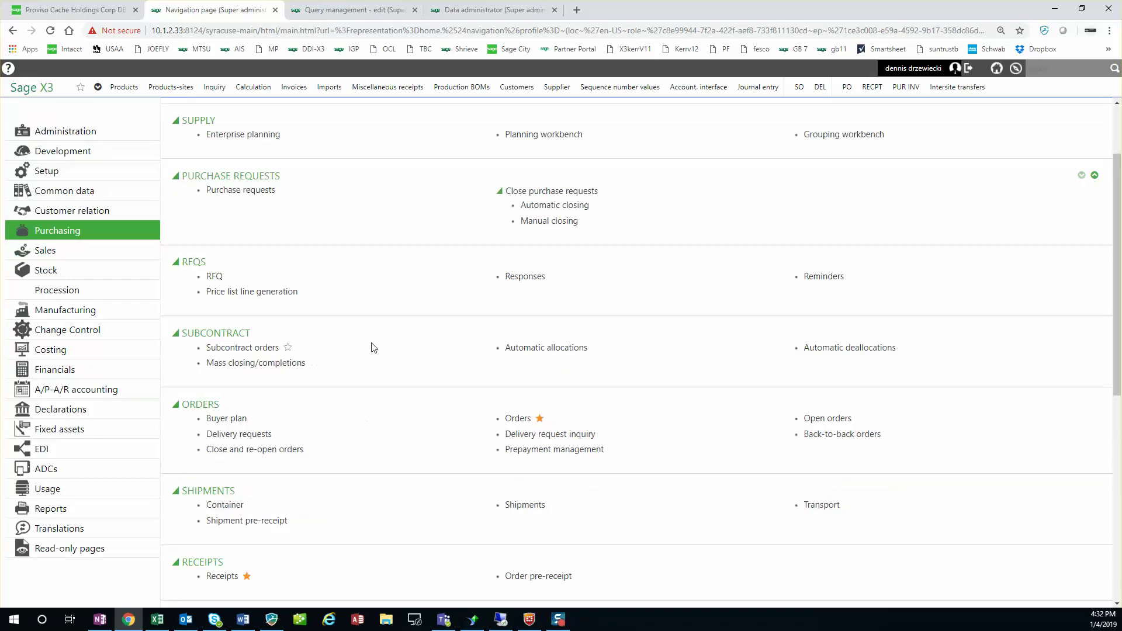
scroll(373, 346, up, 2)
scroll(371, 344, down, 6)
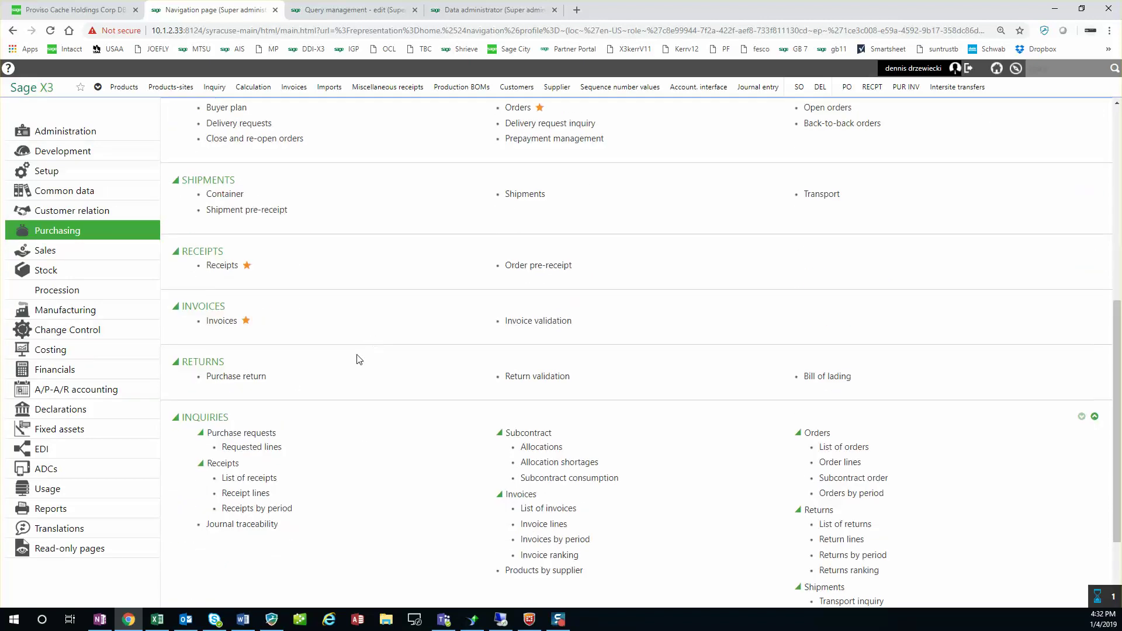
click(233, 321)
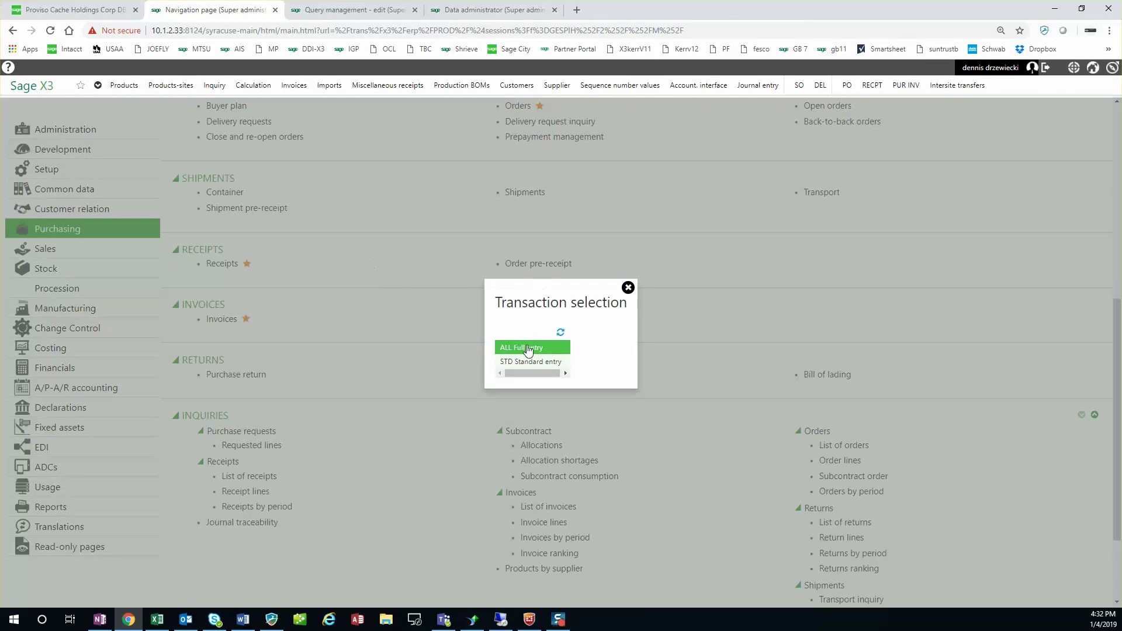
click(527, 349)
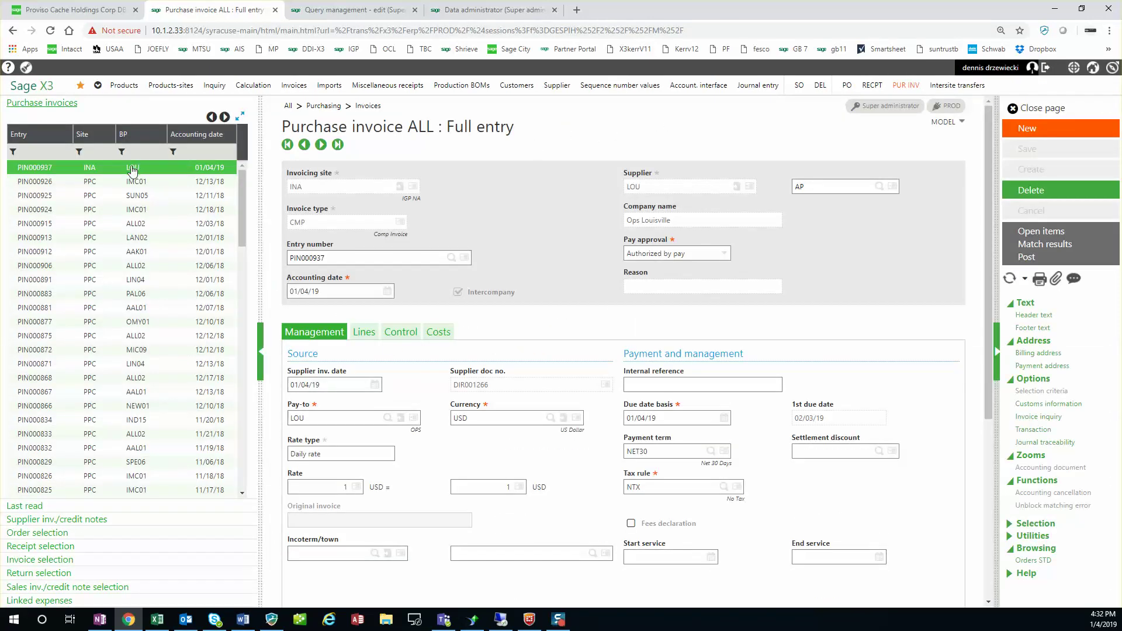
click(231, 153)
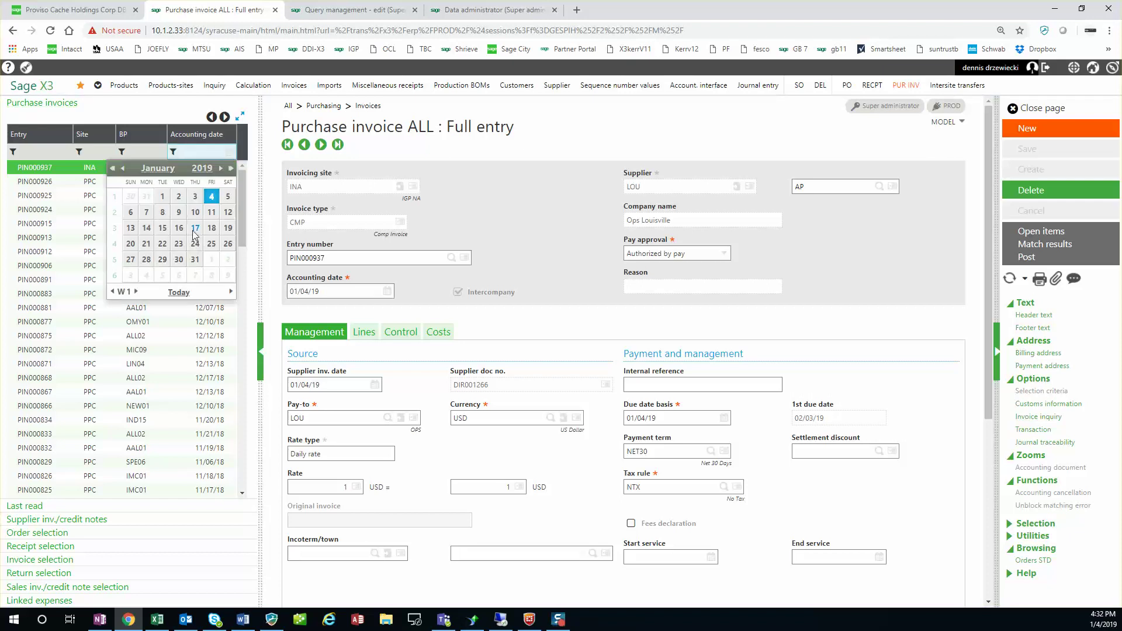
click(211, 197)
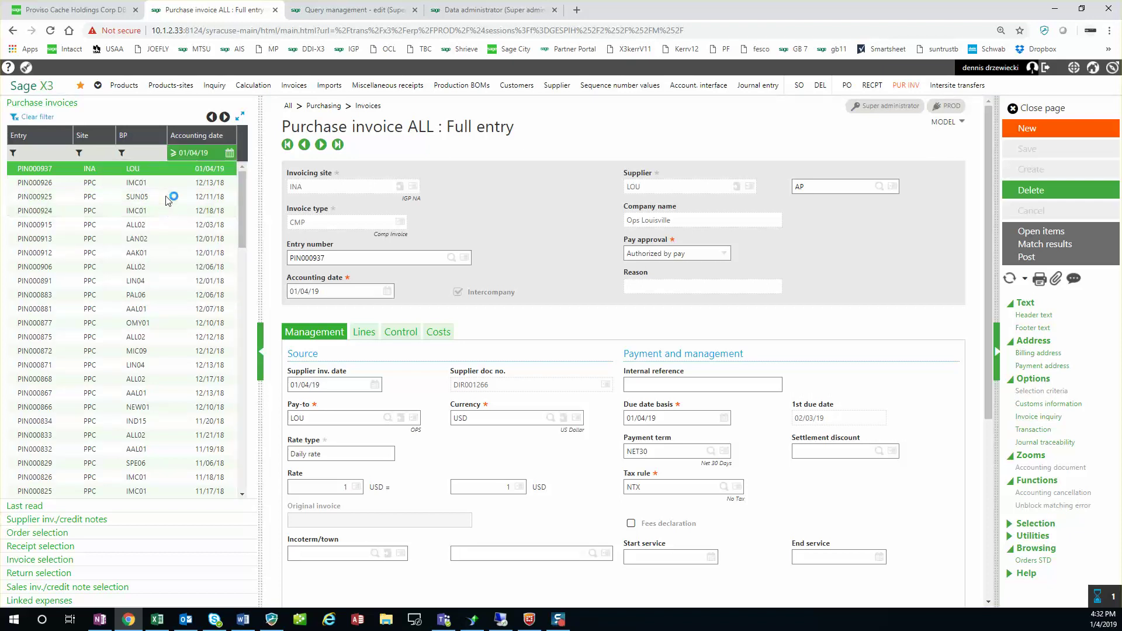
Check PIN000937's line of 650 LB HYA0003BX totalling 1,241.50 USD, then close it.
click(150, 173)
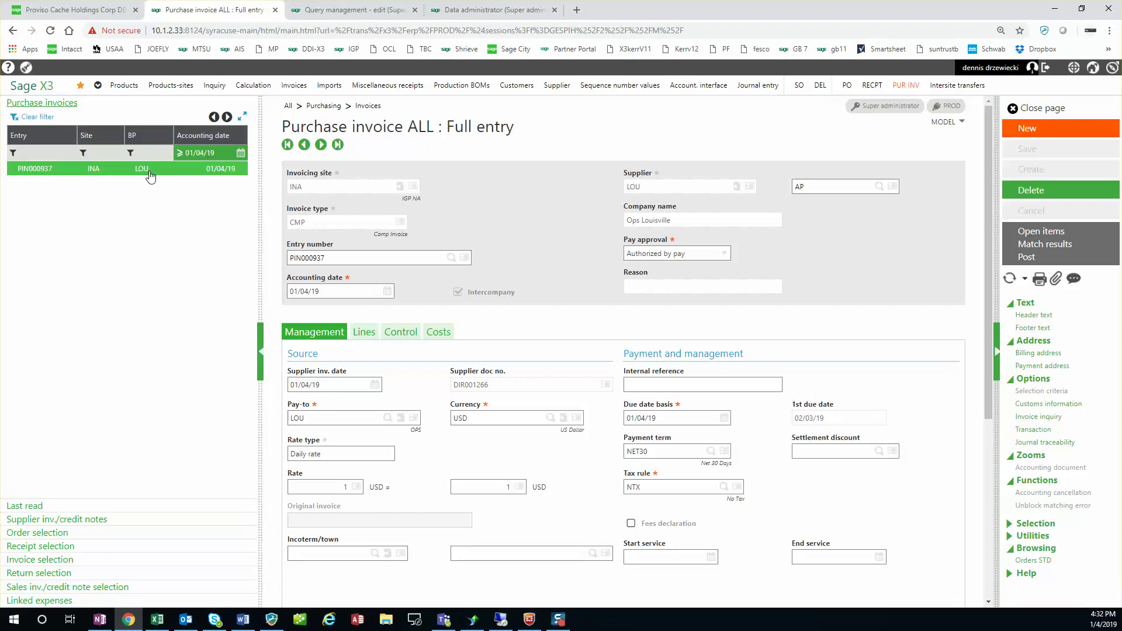
click(364, 332)
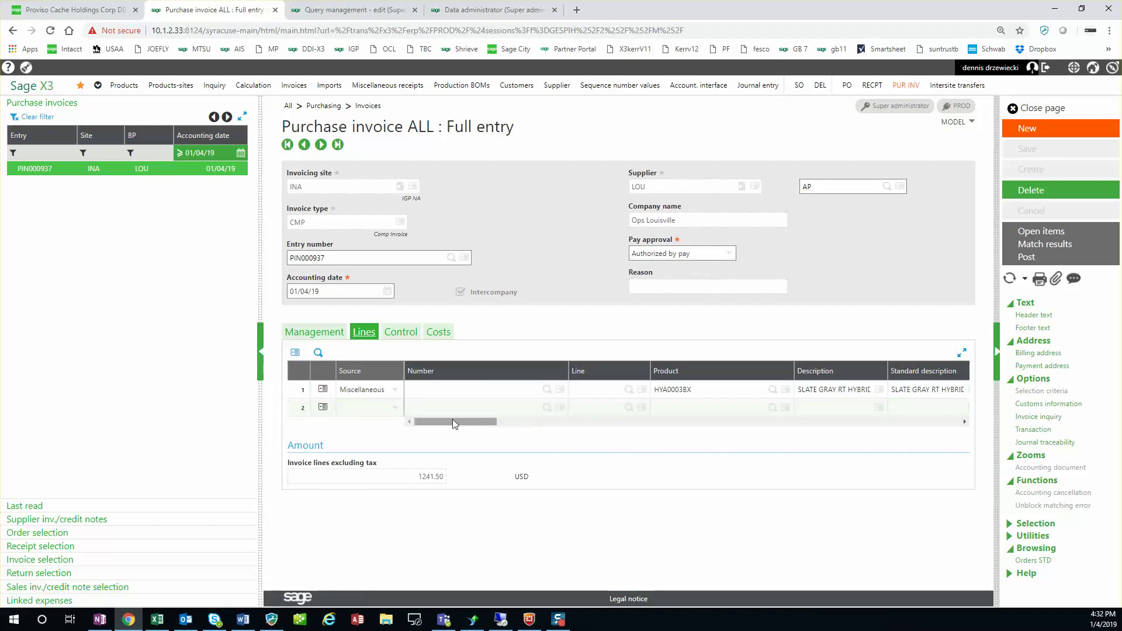
drag(452, 419, 514, 418)
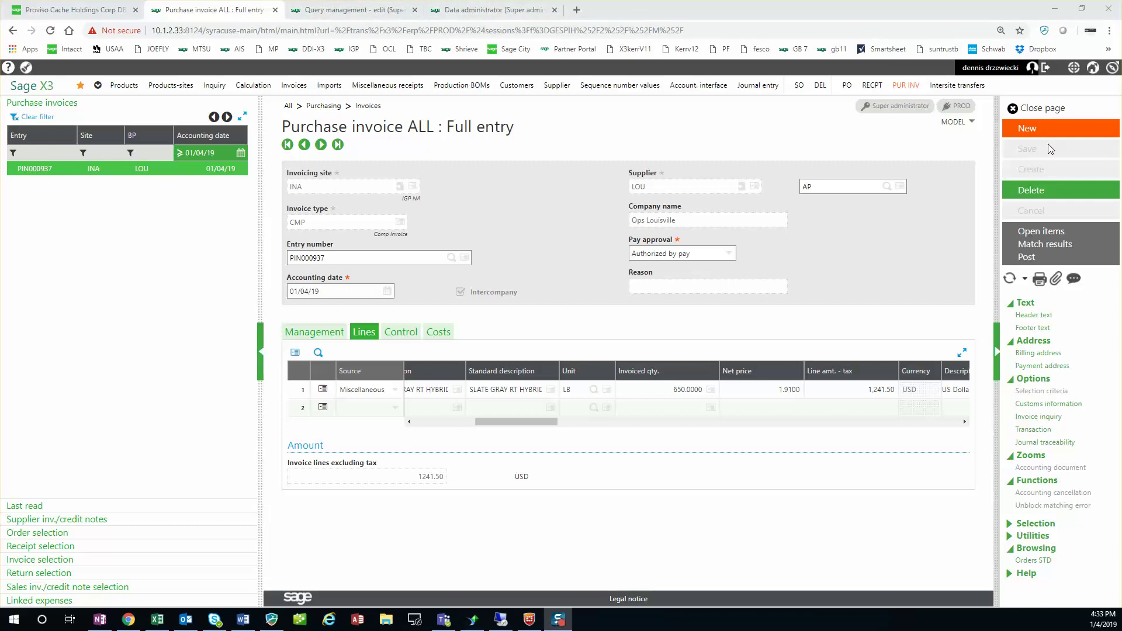
click(1036, 108)
click(497, 6)
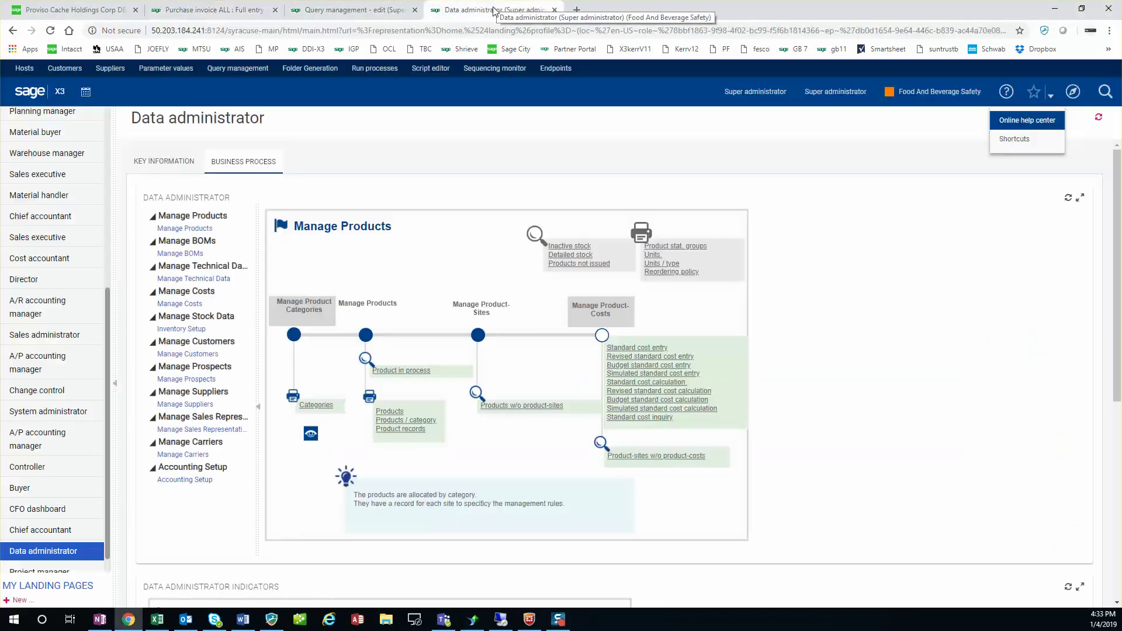
Open sales invoice INV001168 in full-entry sales invoices, filtered by invoice date 01/04/19.
click(374, 10)
click(228, 10)
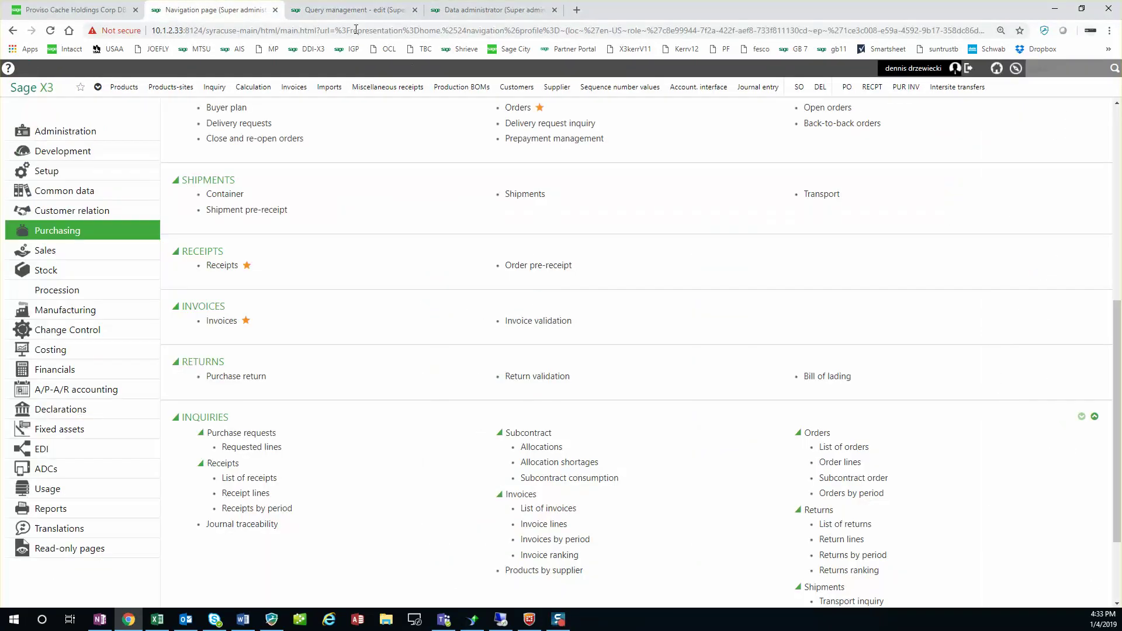
click(99, 253)
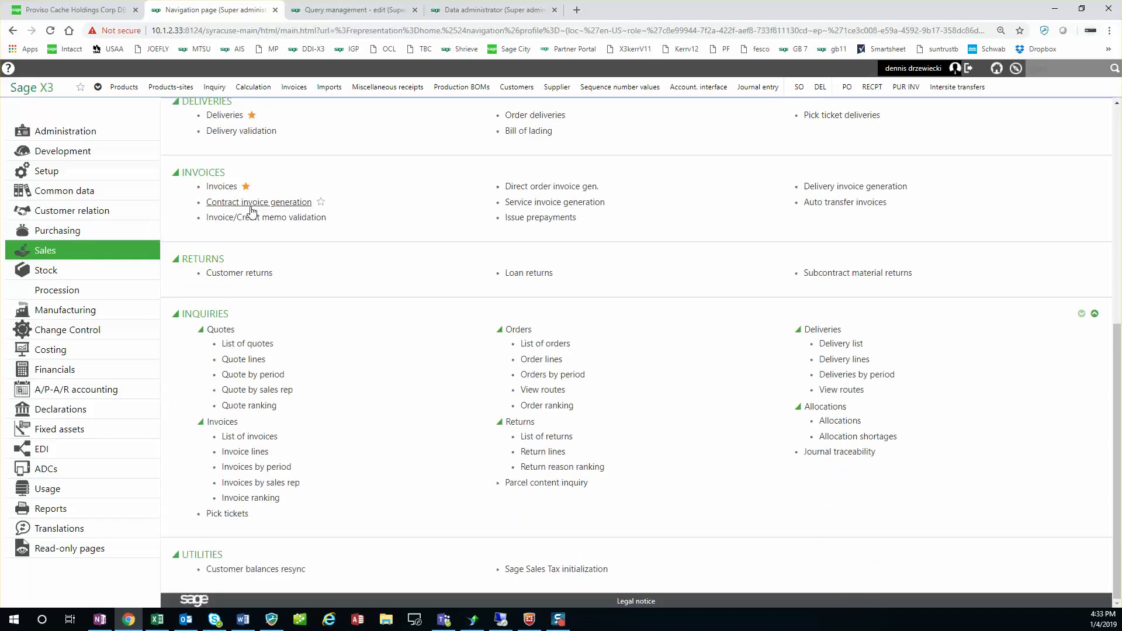
click(229, 188)
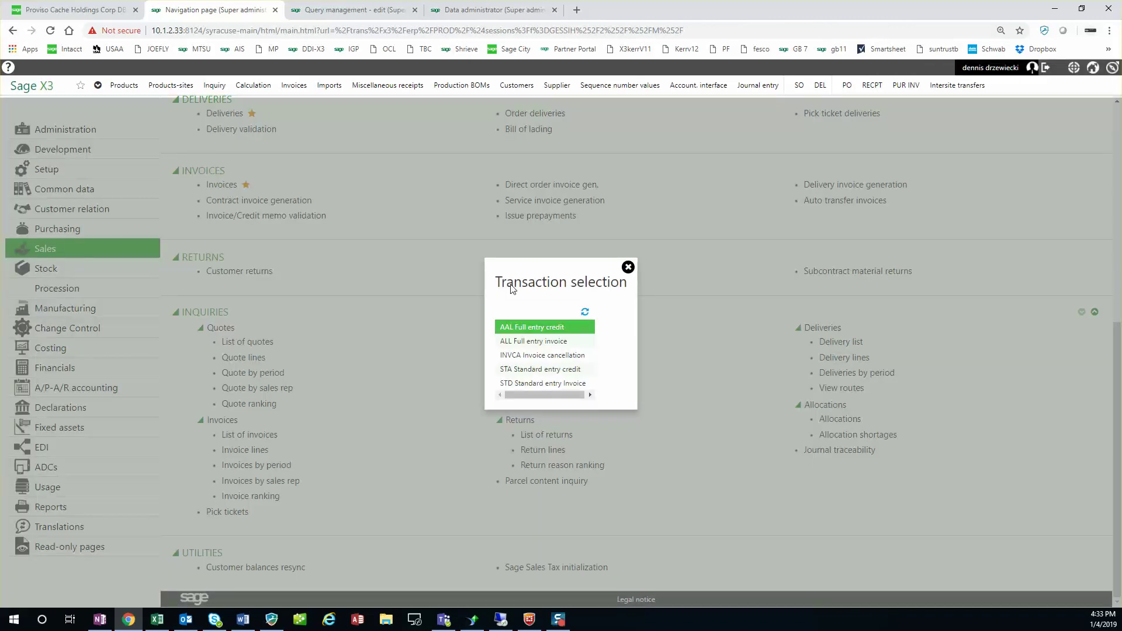
click(544, 341)
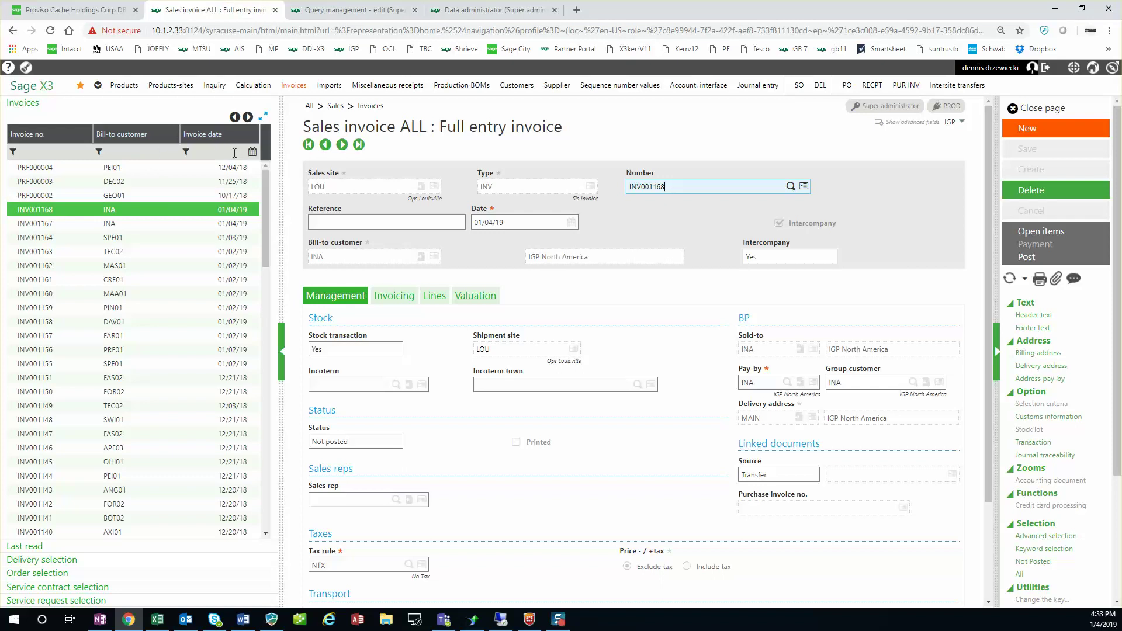
click(252, 152)
click(201, 292)
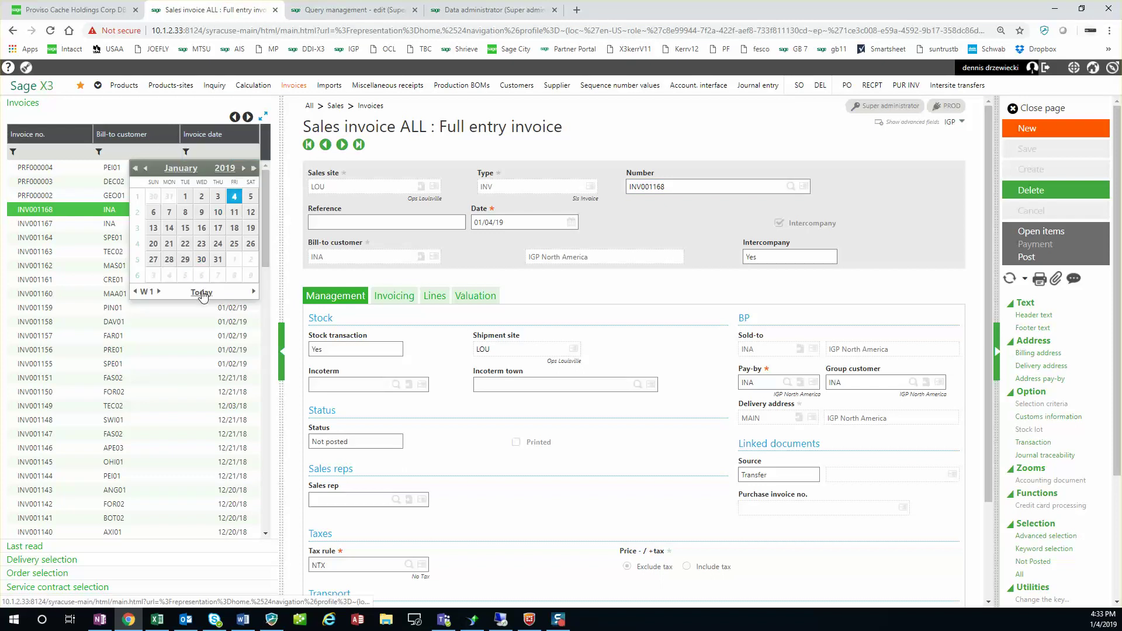
key(Return)
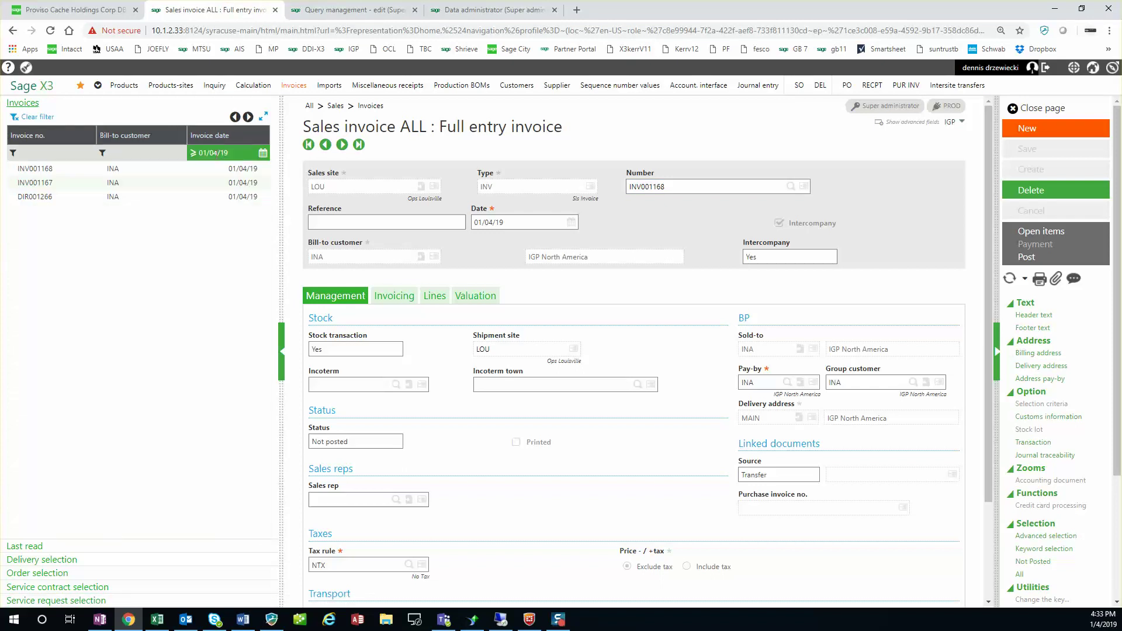
click(207, 169)
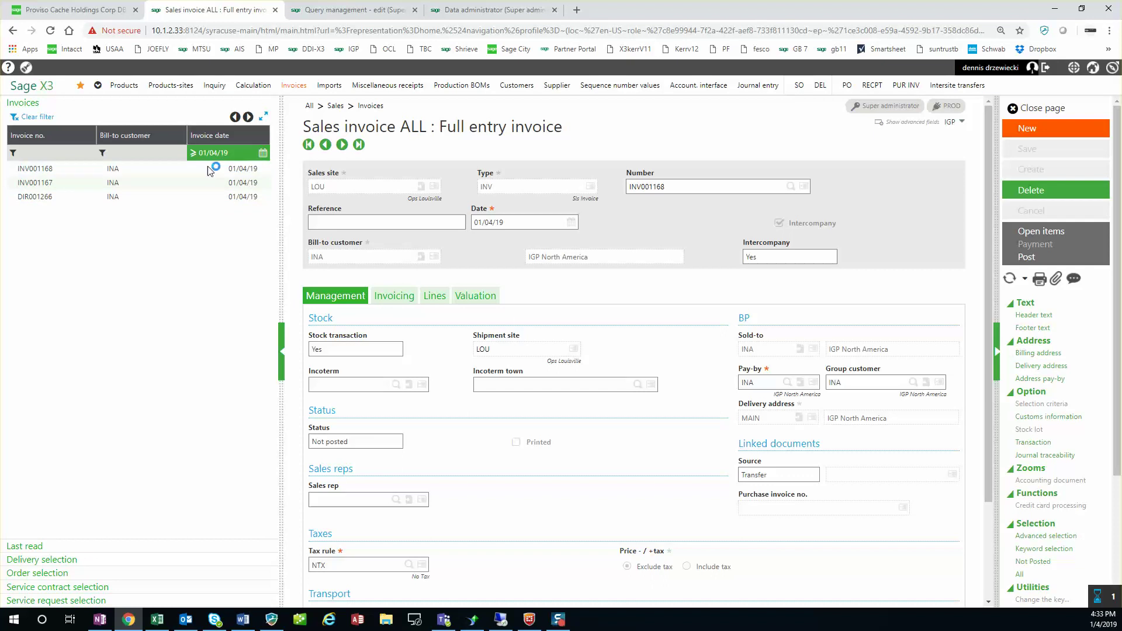
Check INV001168's lines, post it, and note purchase invoice PIN000938 in the log.
click(435, 296)
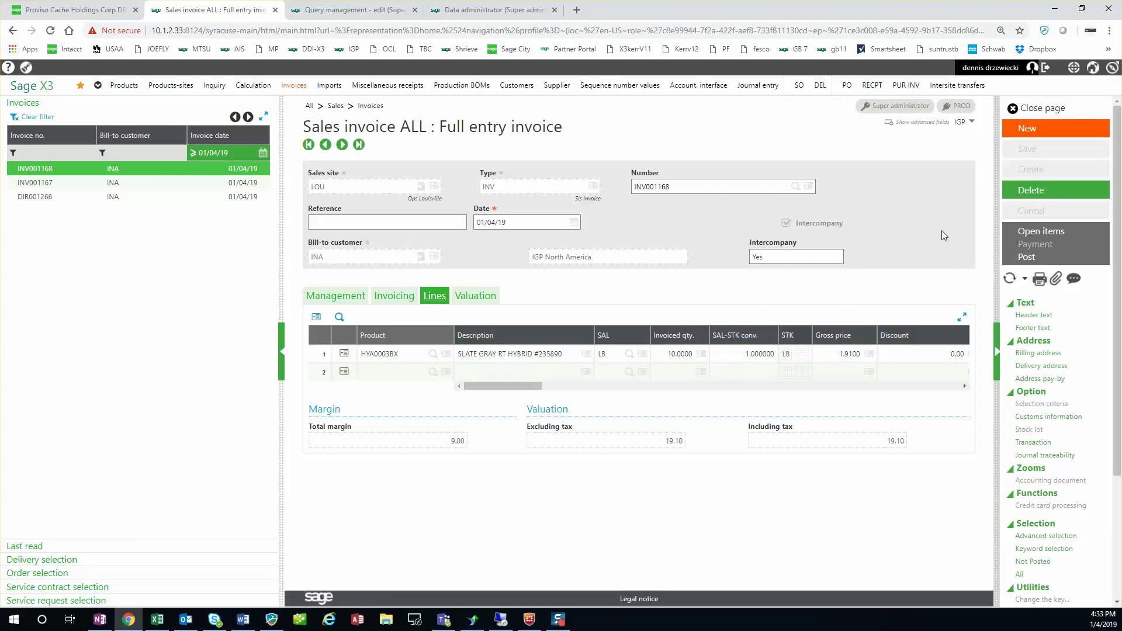
click(1031, 259)
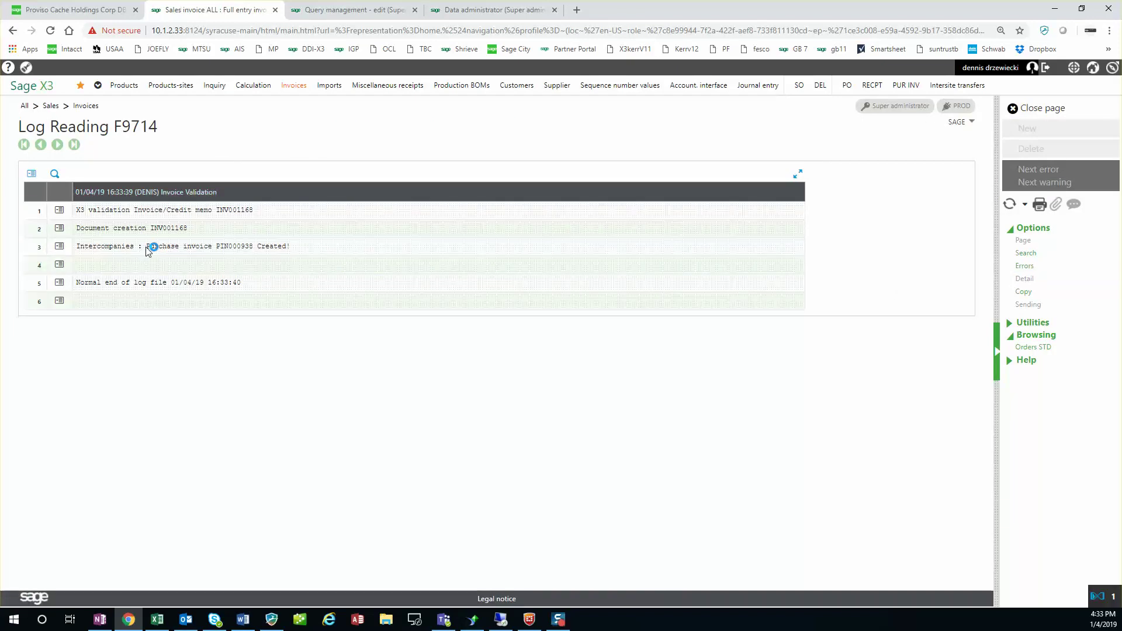
drag(295, 240, 247, 243)
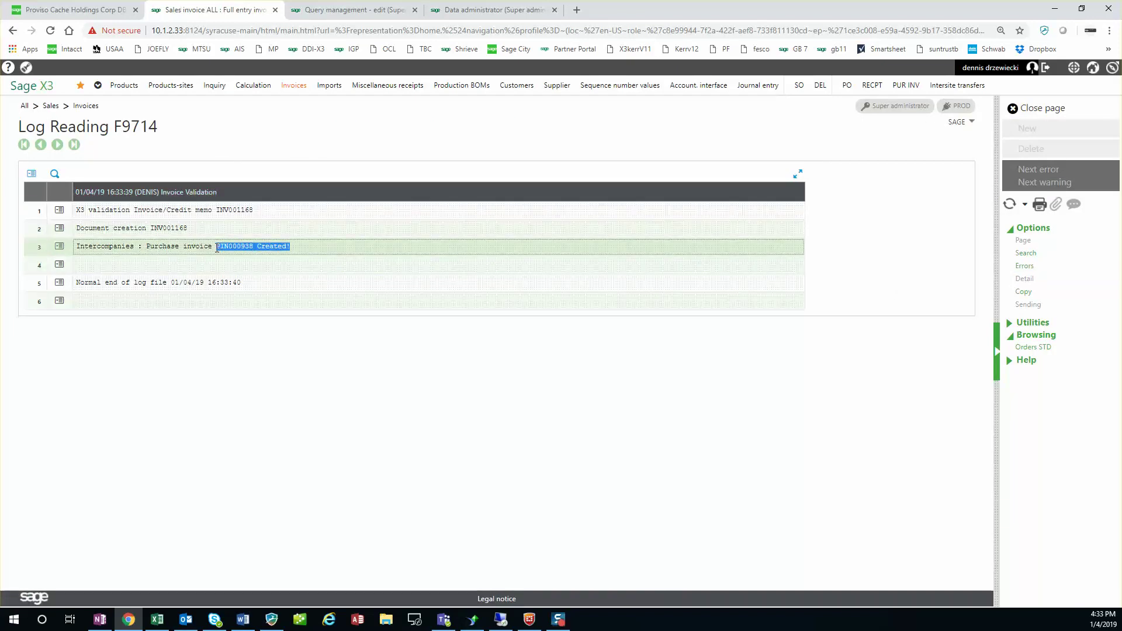
click(1044, 108)
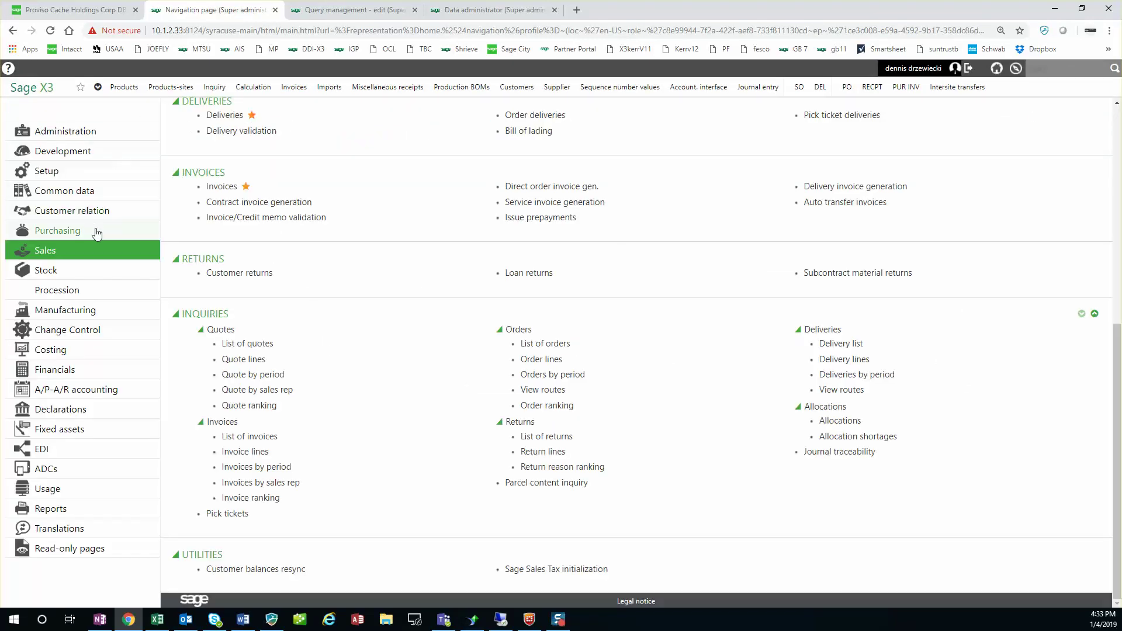
Open purchase invoice PIN000938 (accounting date 01/04/19) and review its HYA0003BX lines totalling 19.10 USD.
click(94, 231)
scroll(390, 205, up, 2)
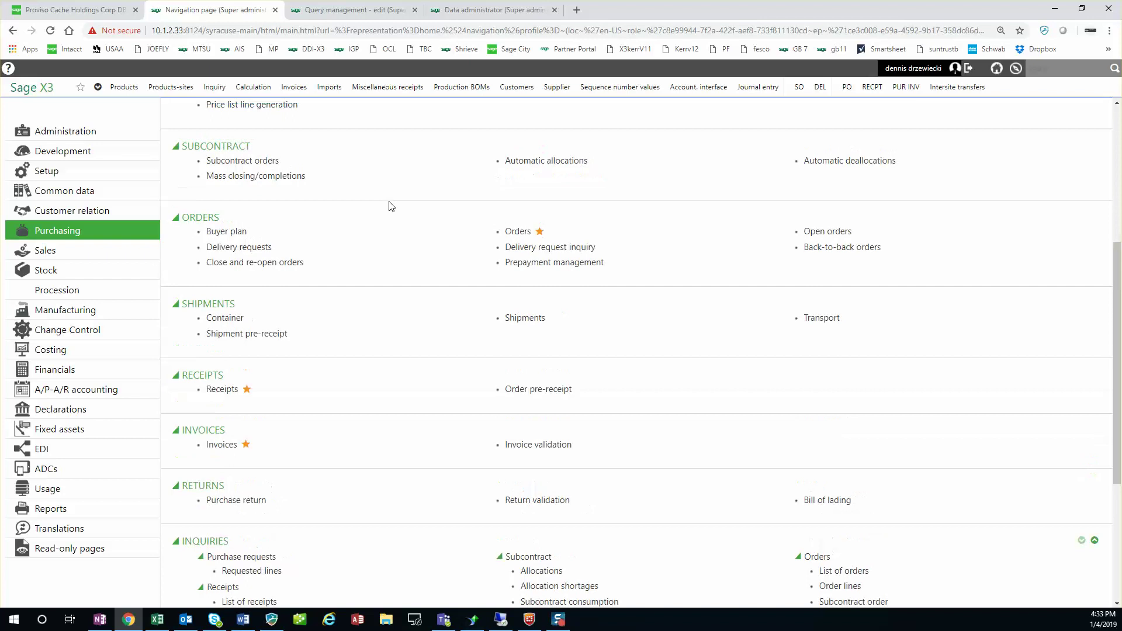
click(221, 446)
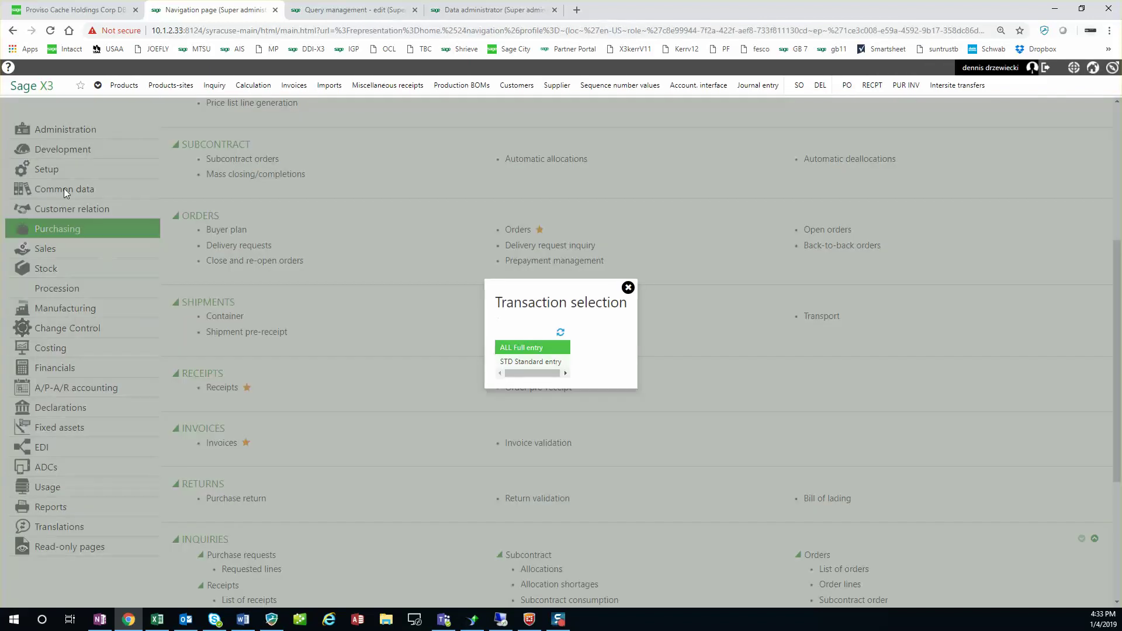
click(519, 347)
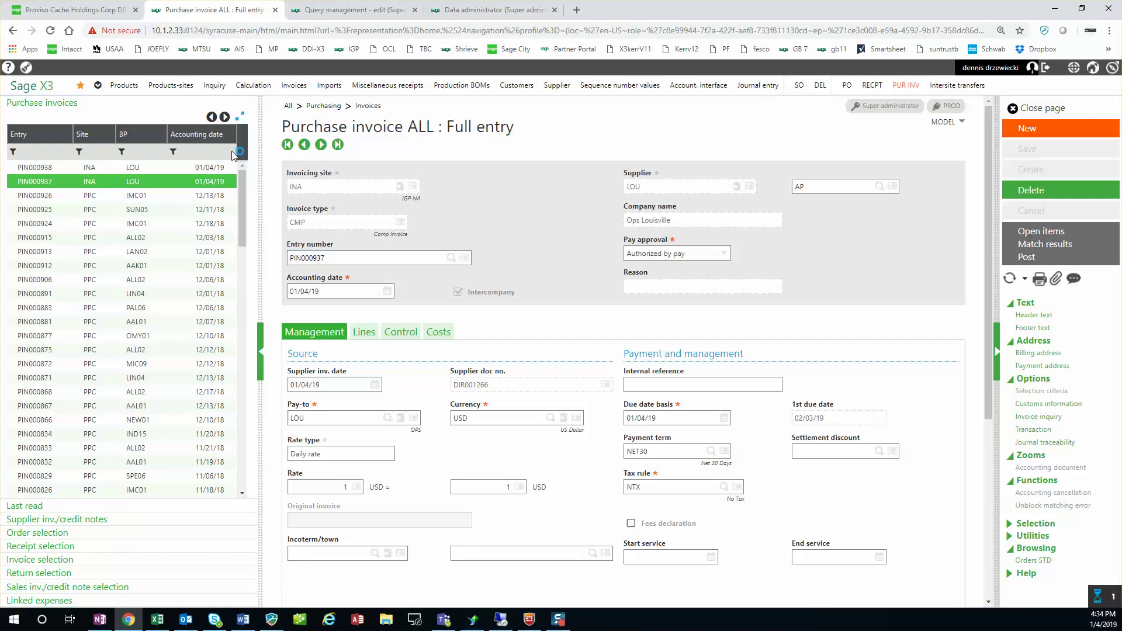
click(229, 154)
click(185, 299)
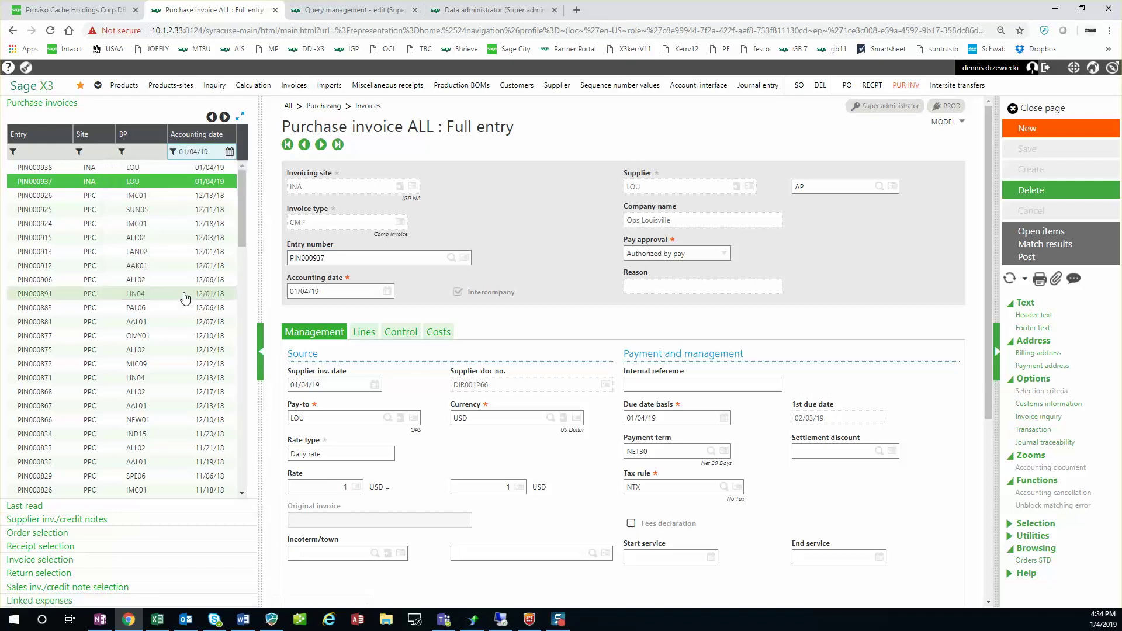
click(138, 169)
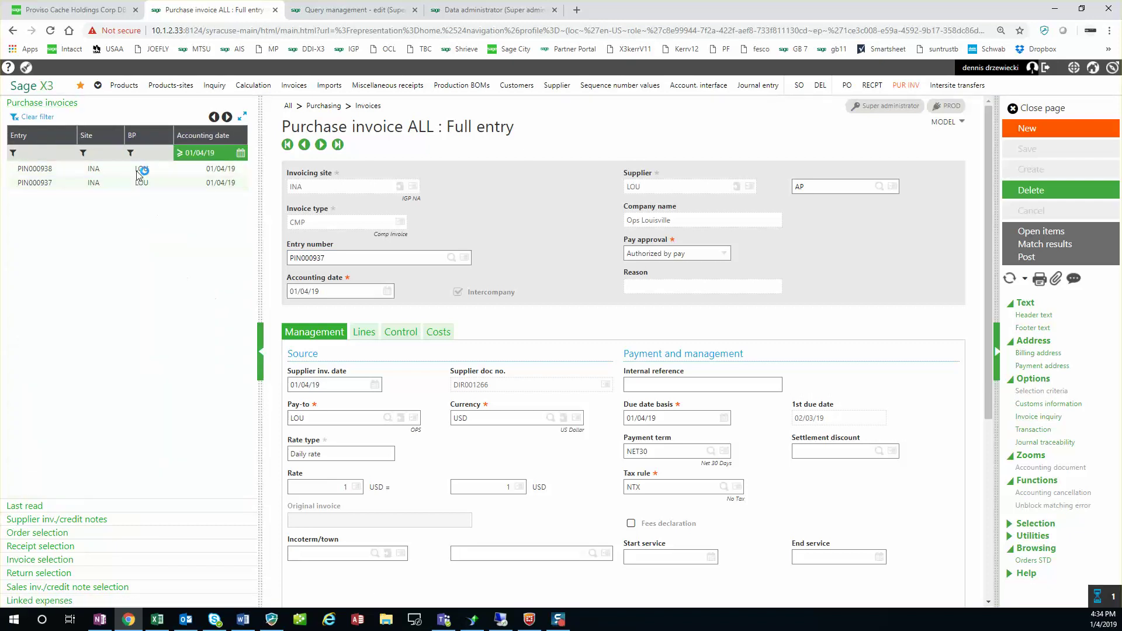
click(353, 332)
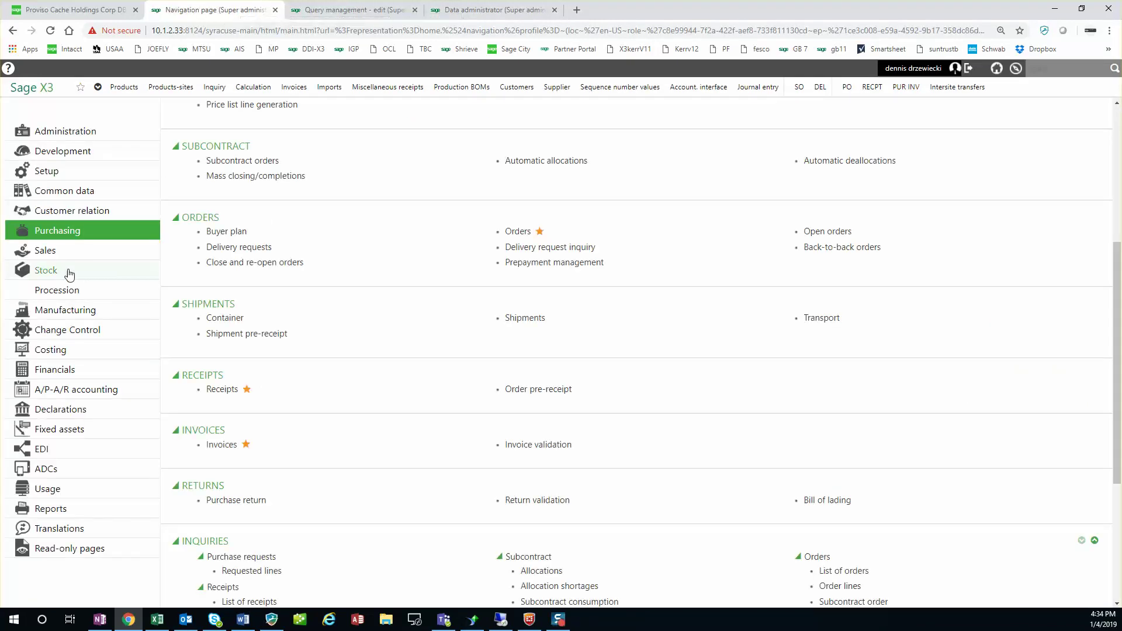
Bring up purchase invoice PIN000938 in the ALL Full entry purchase invoice transaction.
click(111, 253)
click(234, 304)
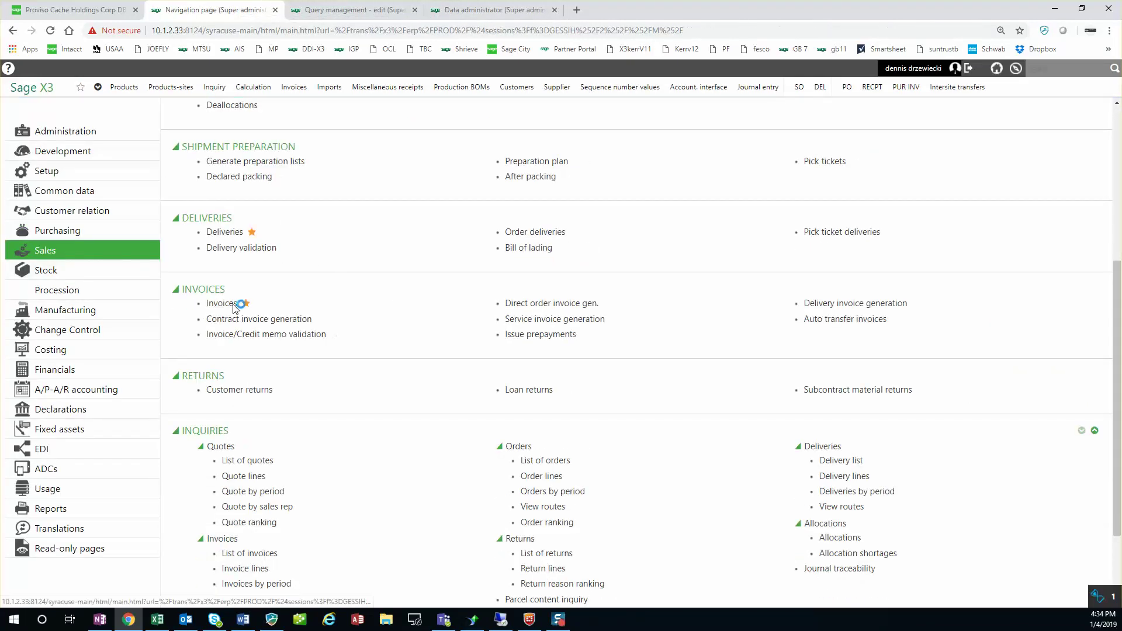
click(529, 341)
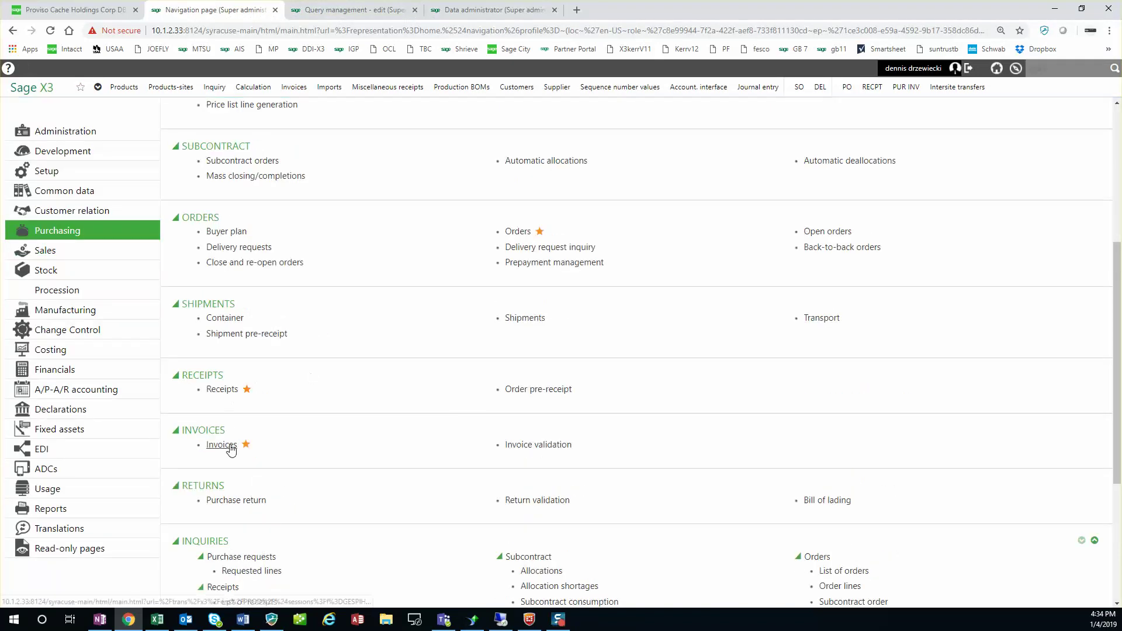
click(222, 444)
click(537, 352)
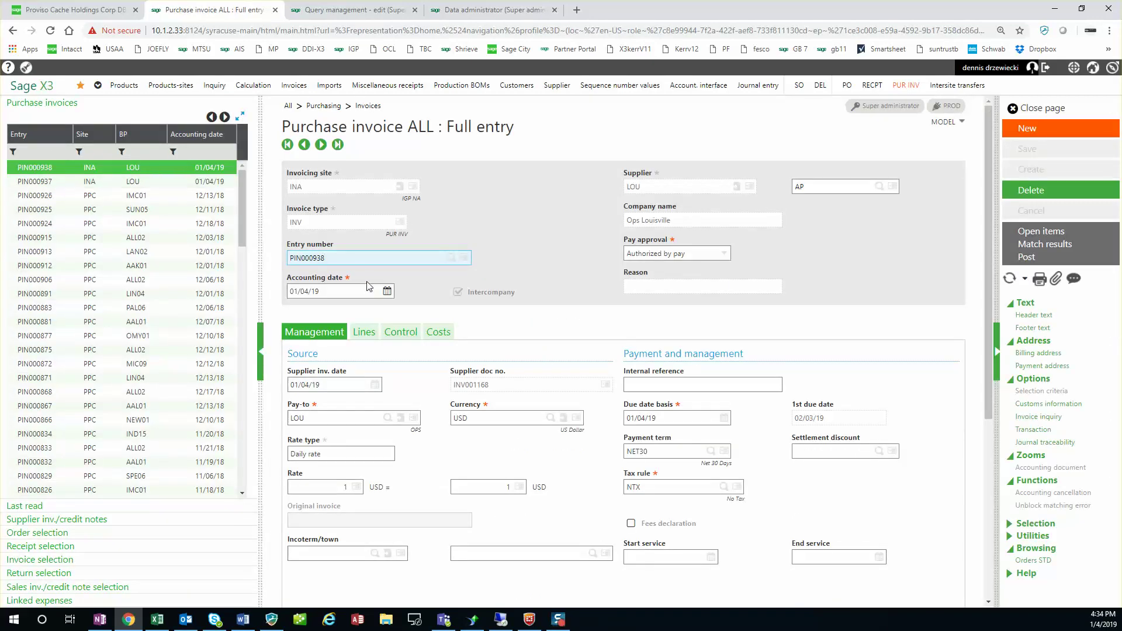
Post and validate purchase invoice PIN000938, then close the validation log.
click(1027, 257)
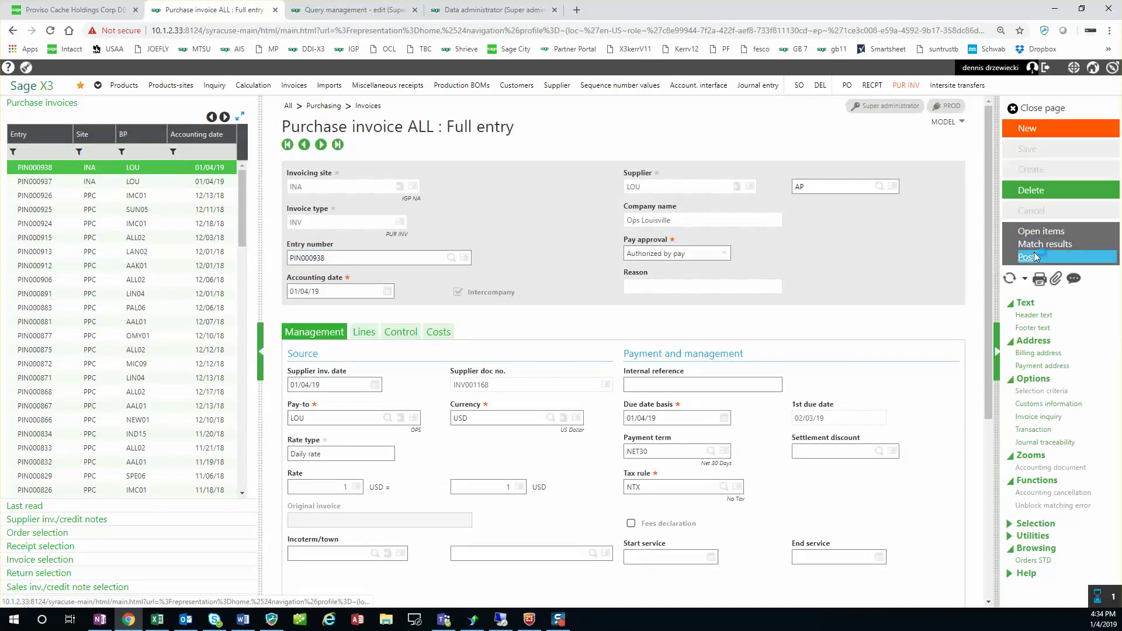
click(548, 368)
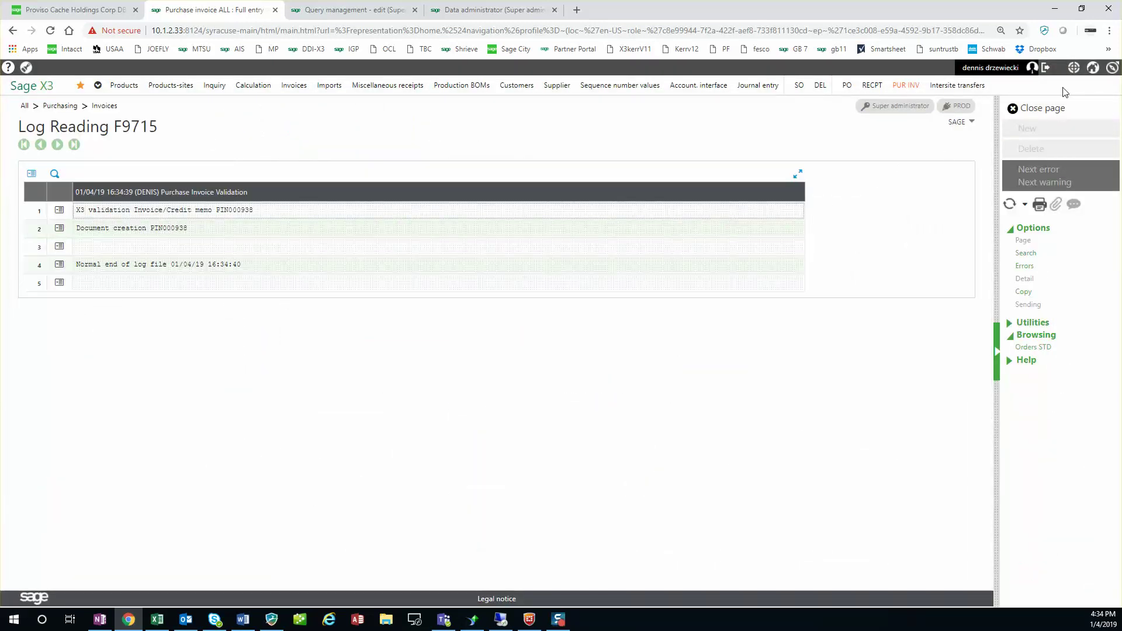
click(1048, 109)
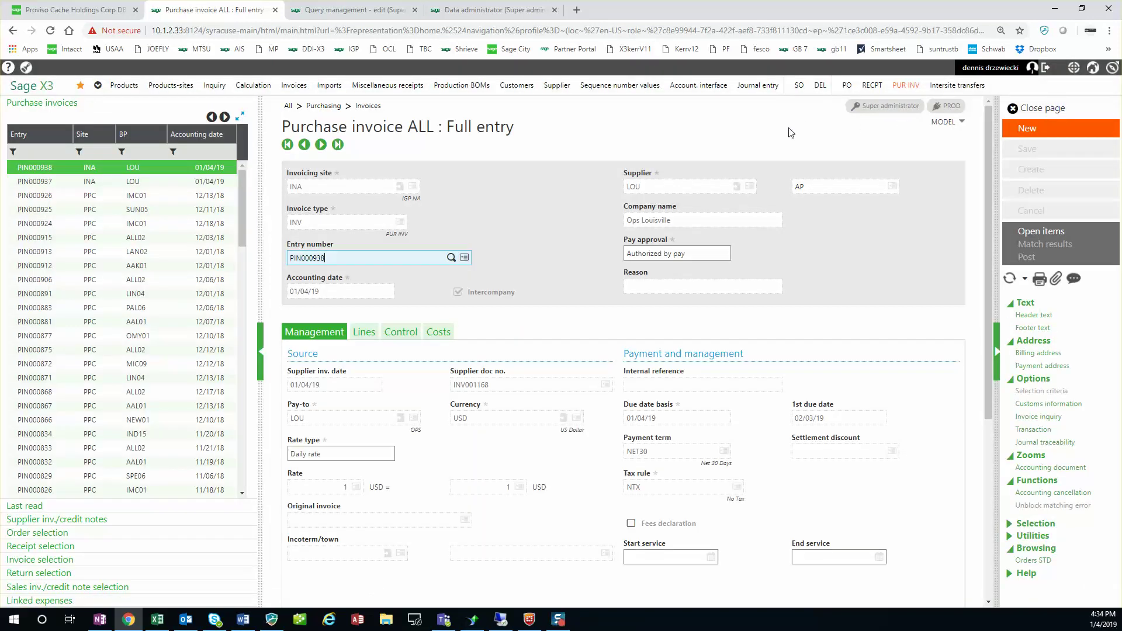
scroll(560, 302, down, 5)
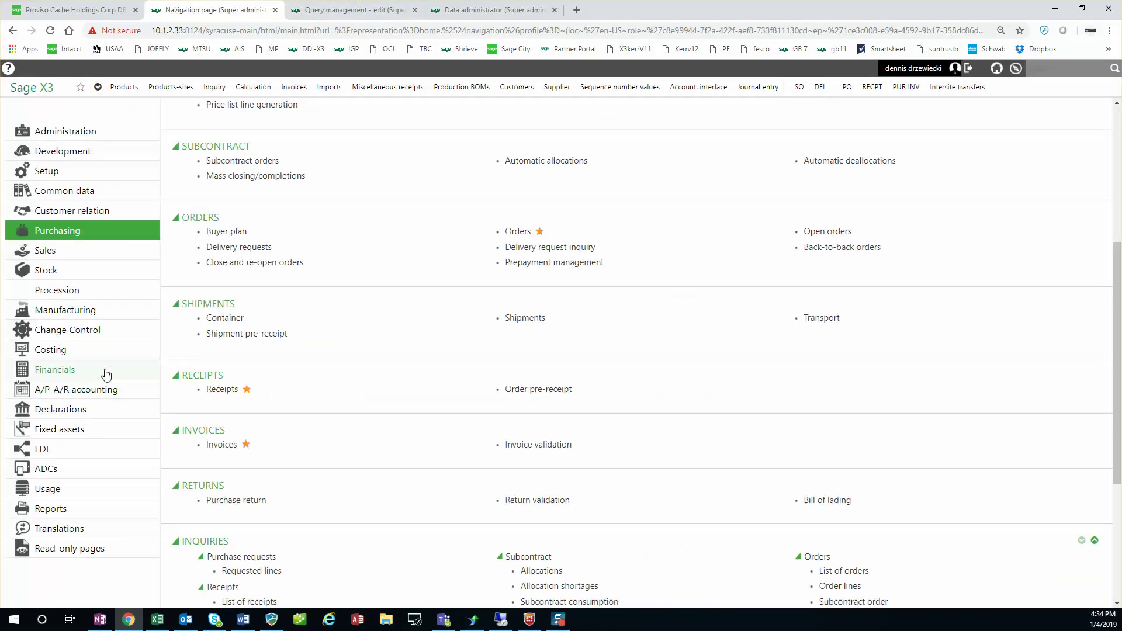
click(105, 370)
Filter journal entries to dates from 01/04/19 and open INV001168's lines.
click(237, 181)
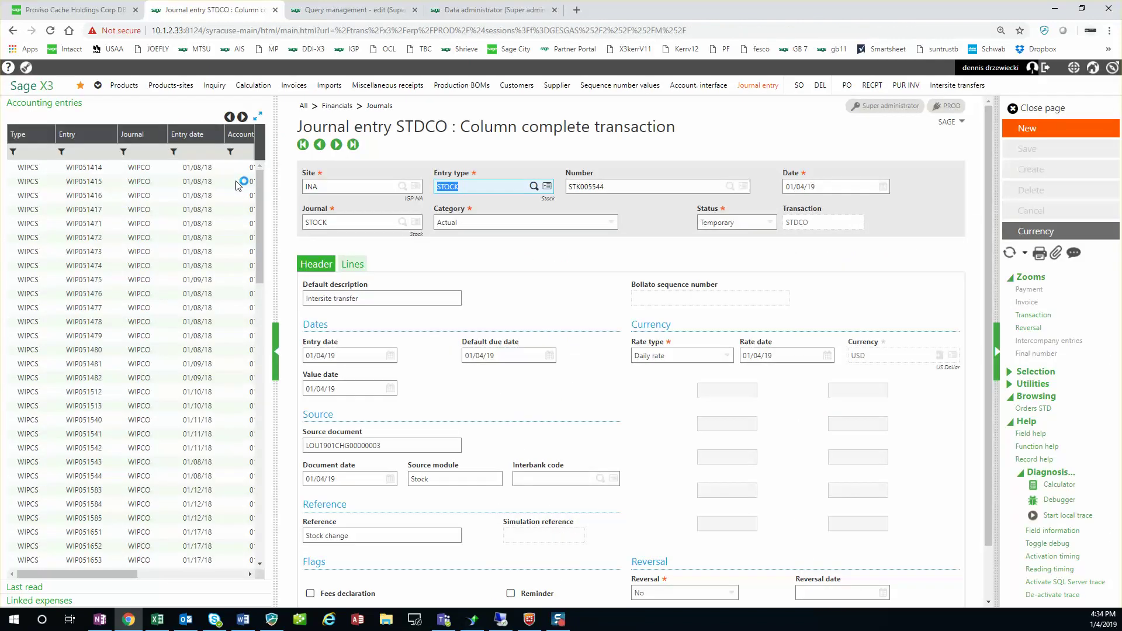
click(202, 152)
click(218, 152)
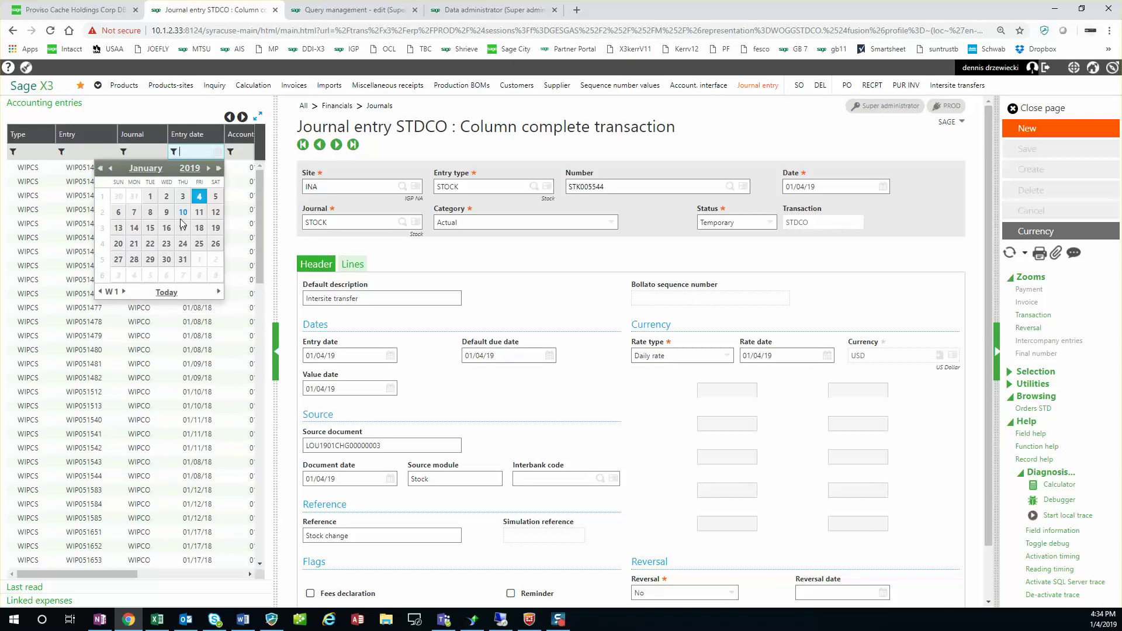
click(201, 196)
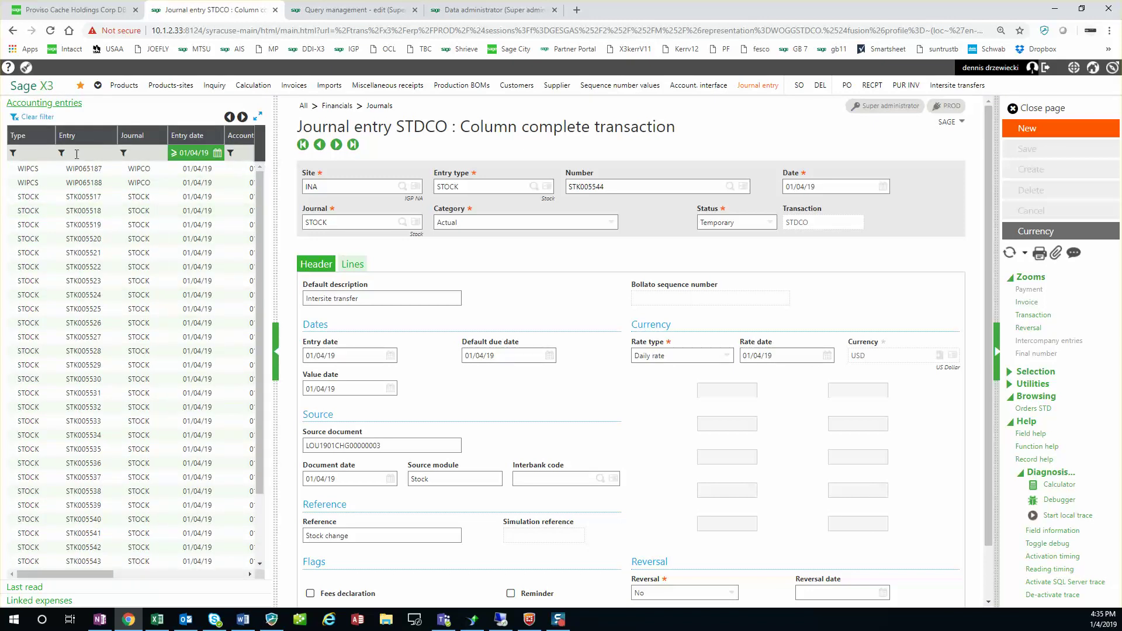
scroll(175, 410, down, 3)
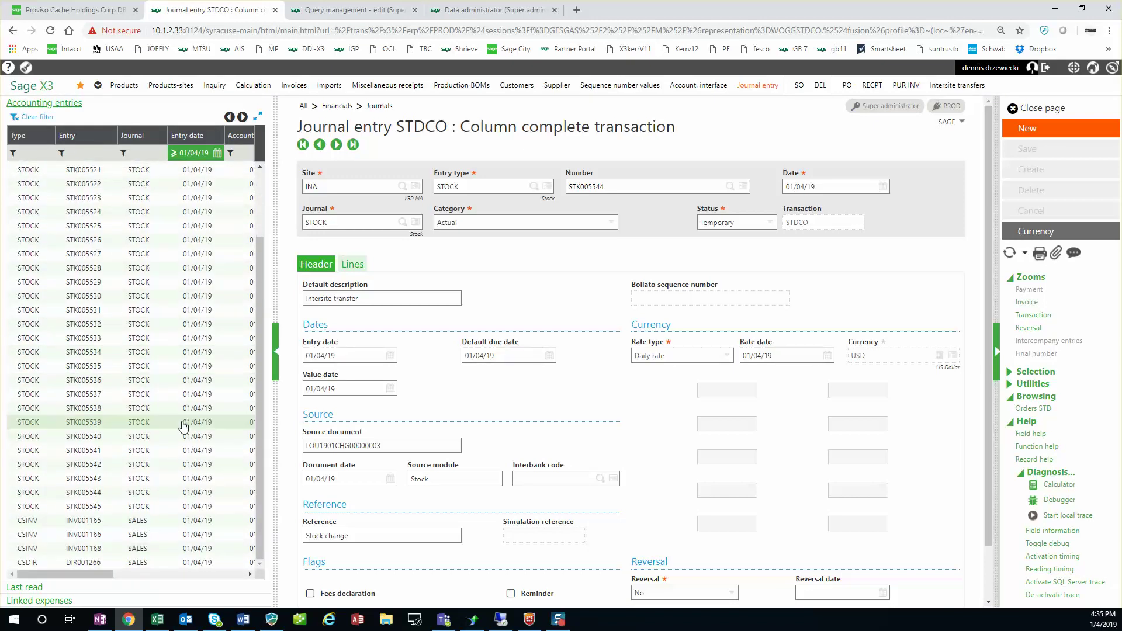
click(83, 551)
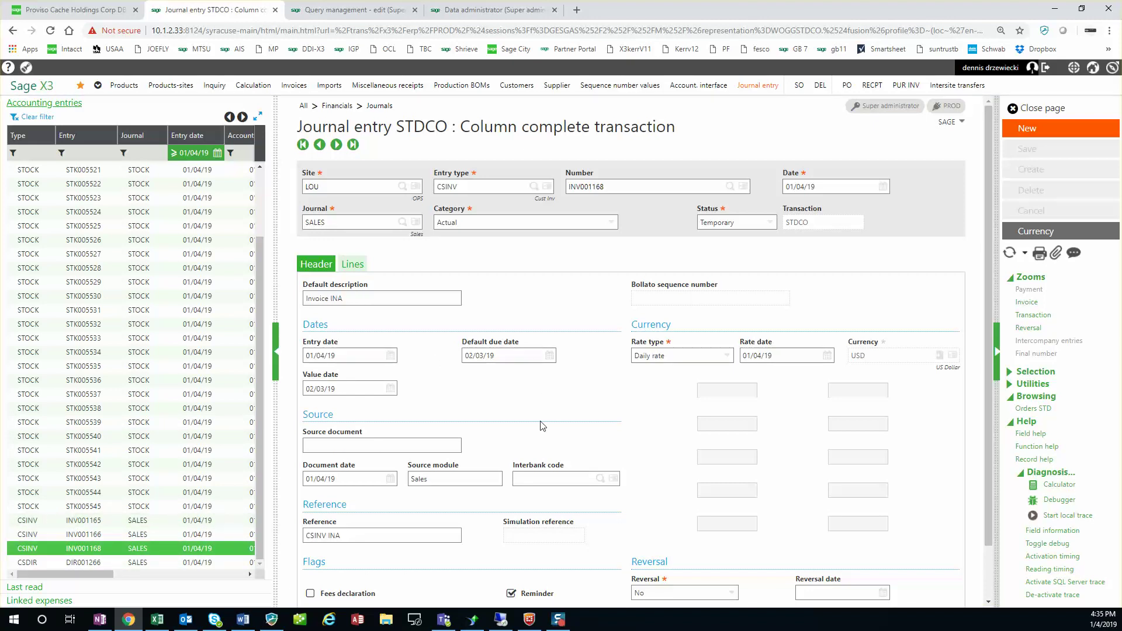
scroll(529, 430, down, 2)
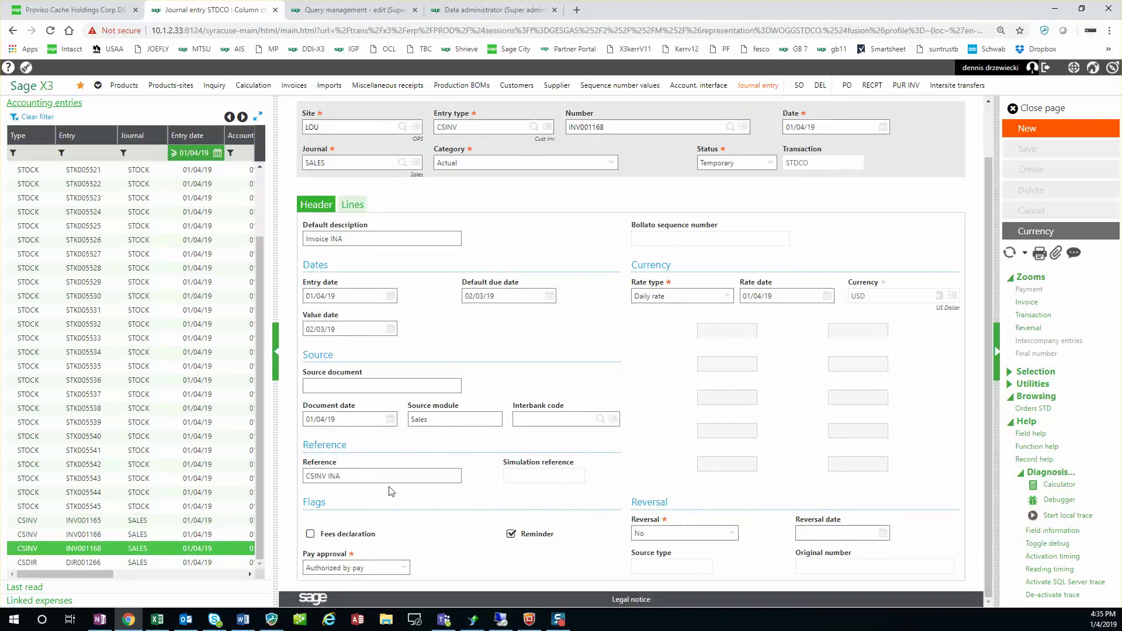
click(352, 204)
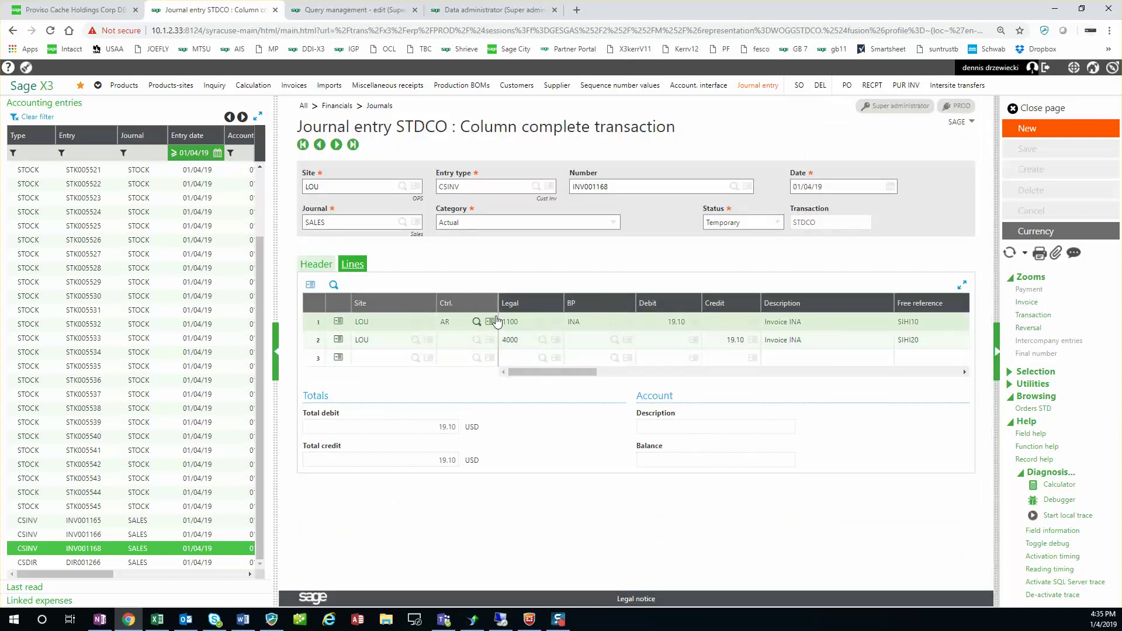
Select the 19.10 credit line of INV001168 and refresh the list to show PIN000938.
click(590, 338)
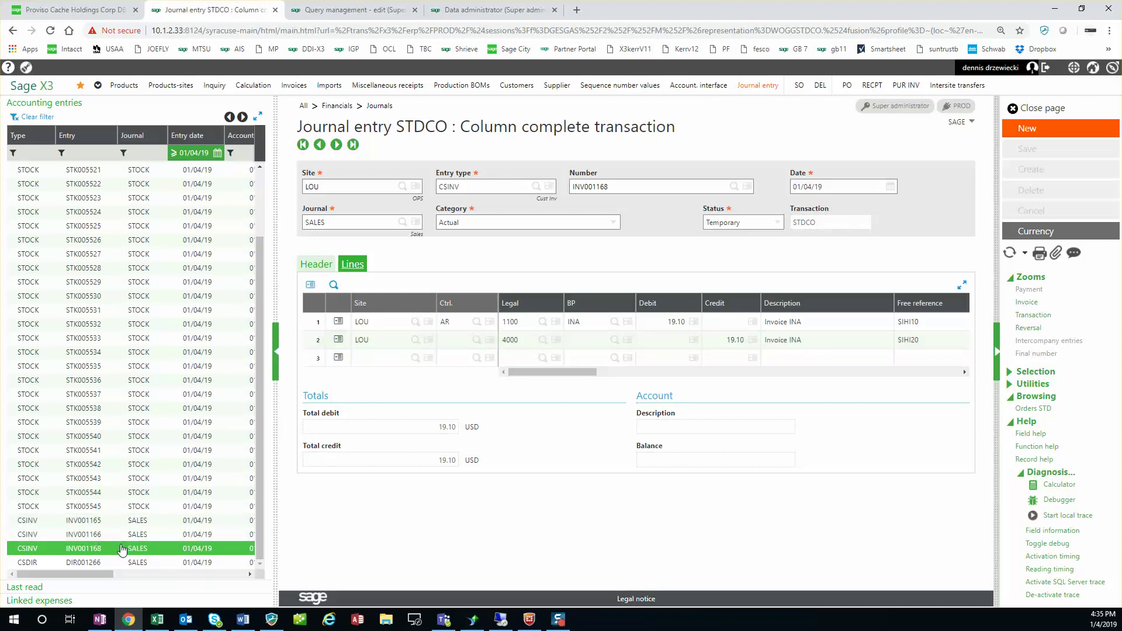
click(242, 118)
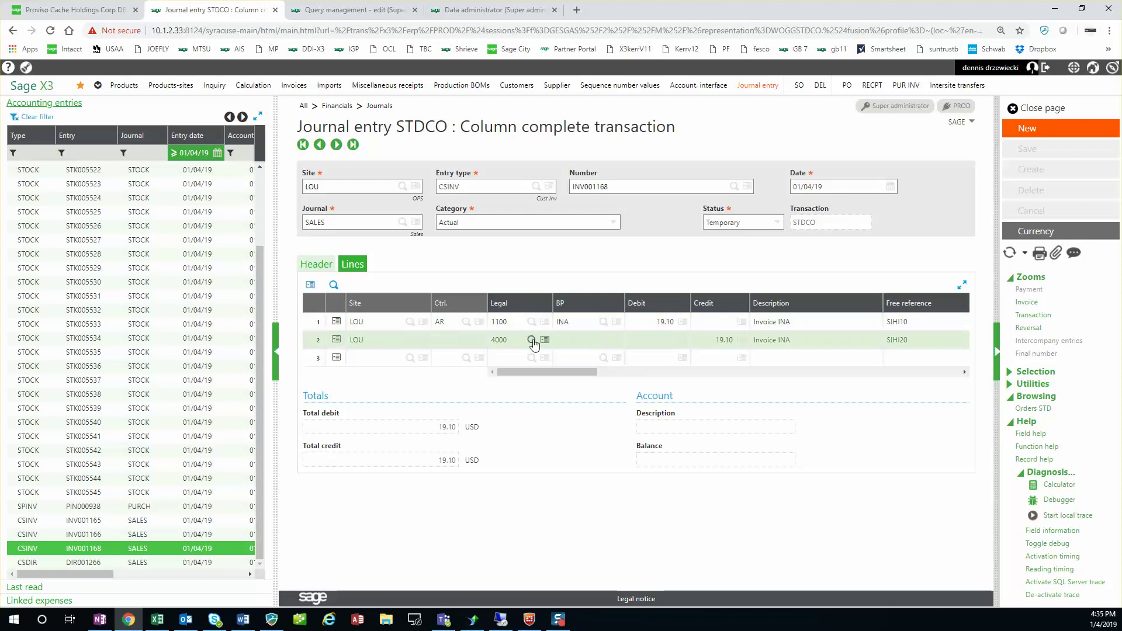
Load journal entry PIN000938, discarding changes, and confirm its debit line uses 9999 Suspense Account.
click(531, 340)
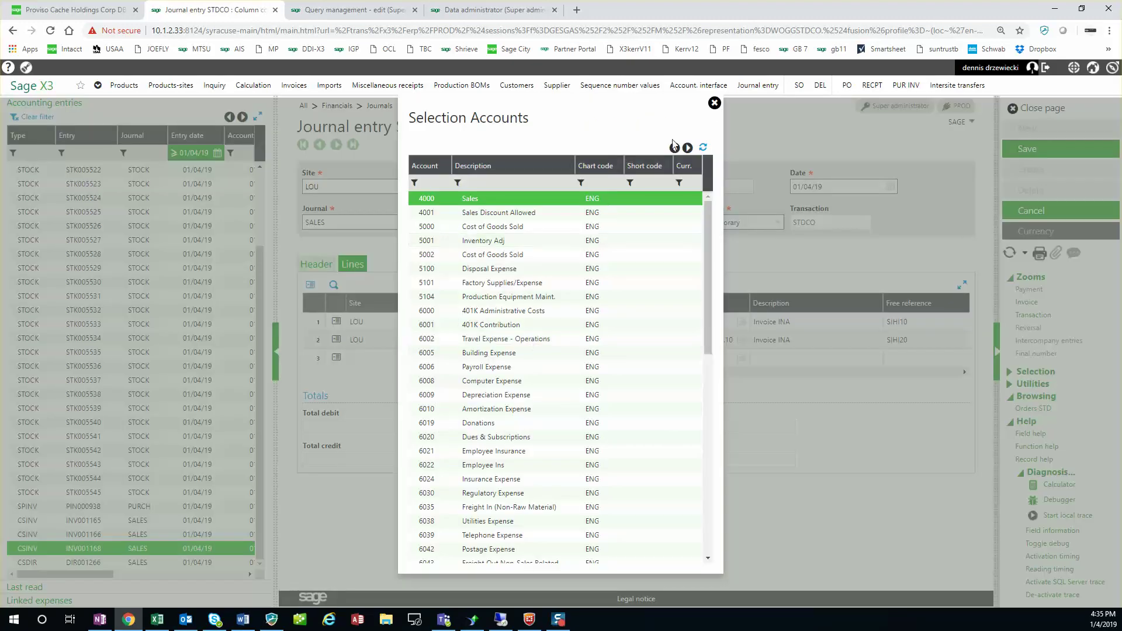
click(714, 104)
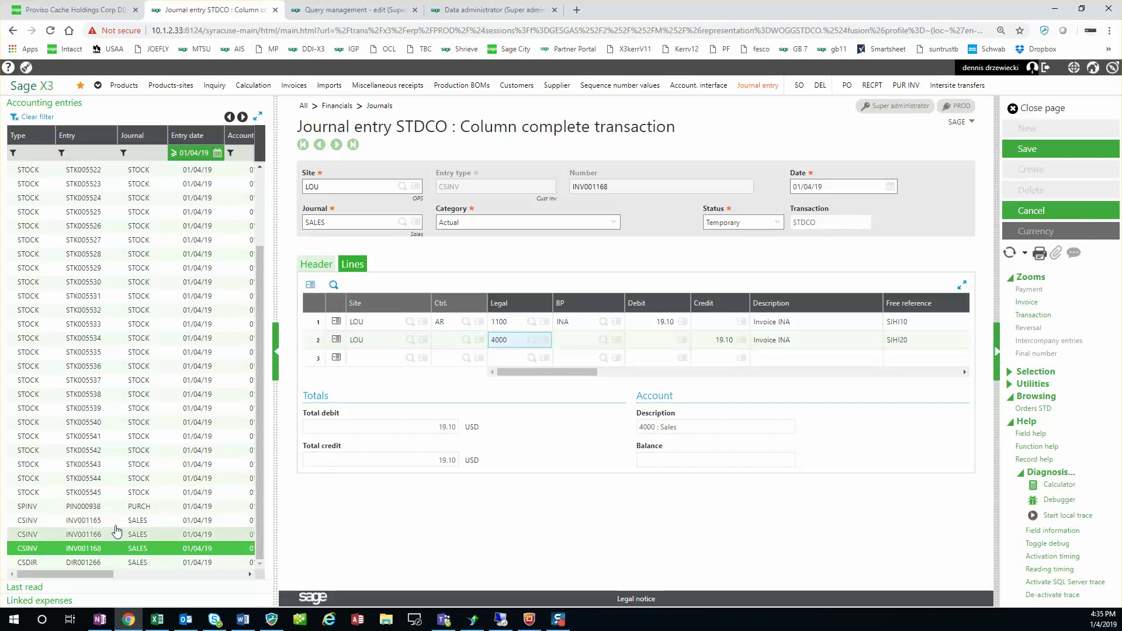
click(96, 508)
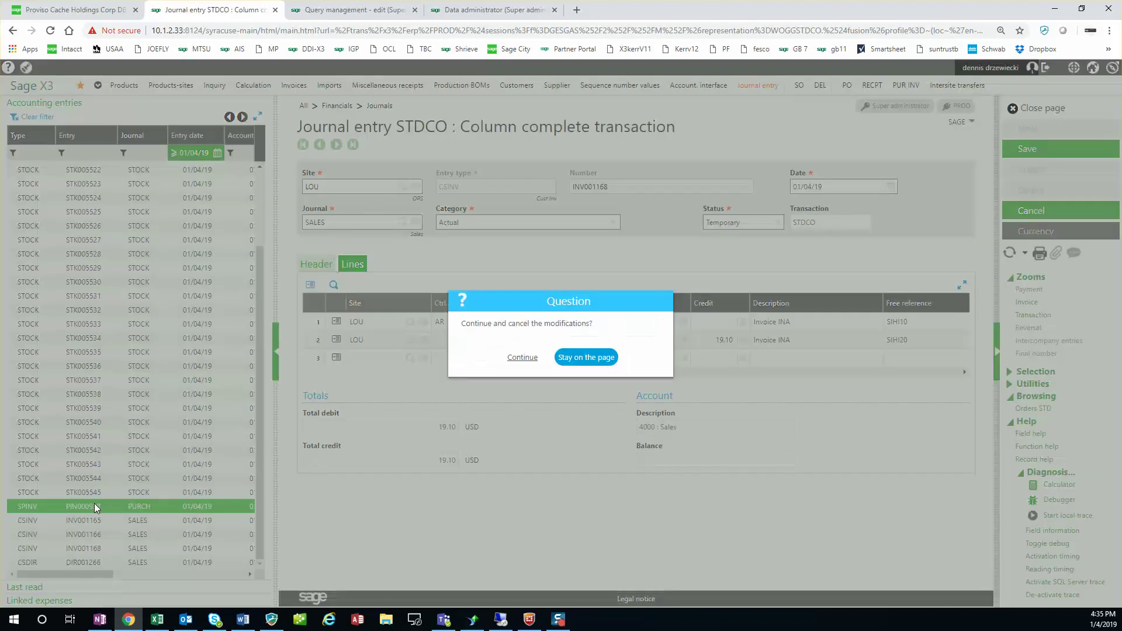
click(523, 357)
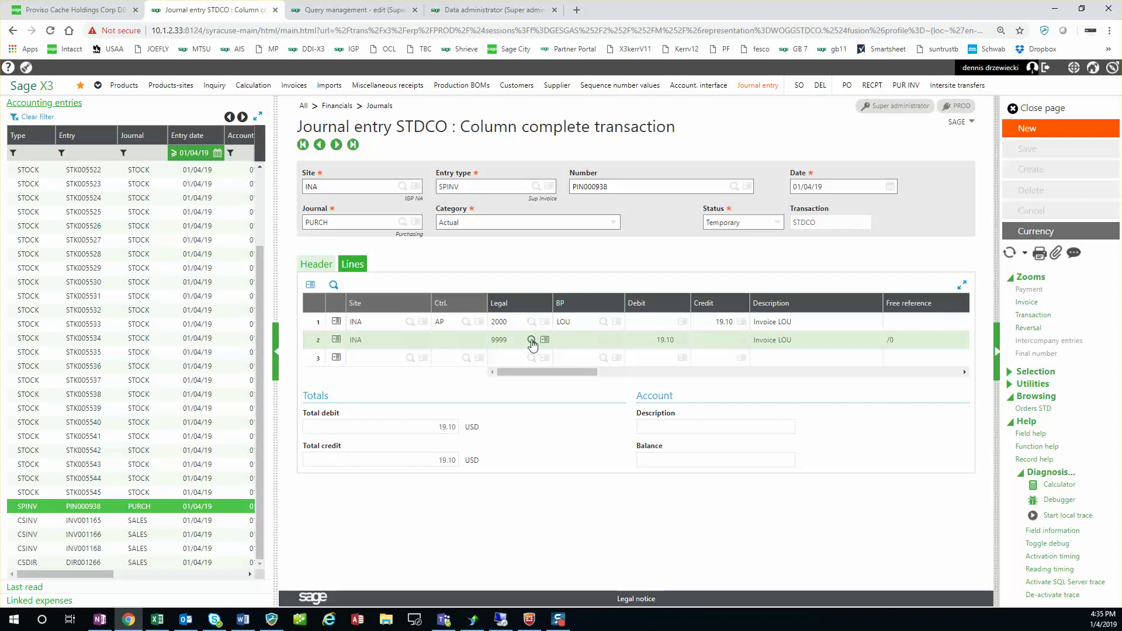
click(531, 341)
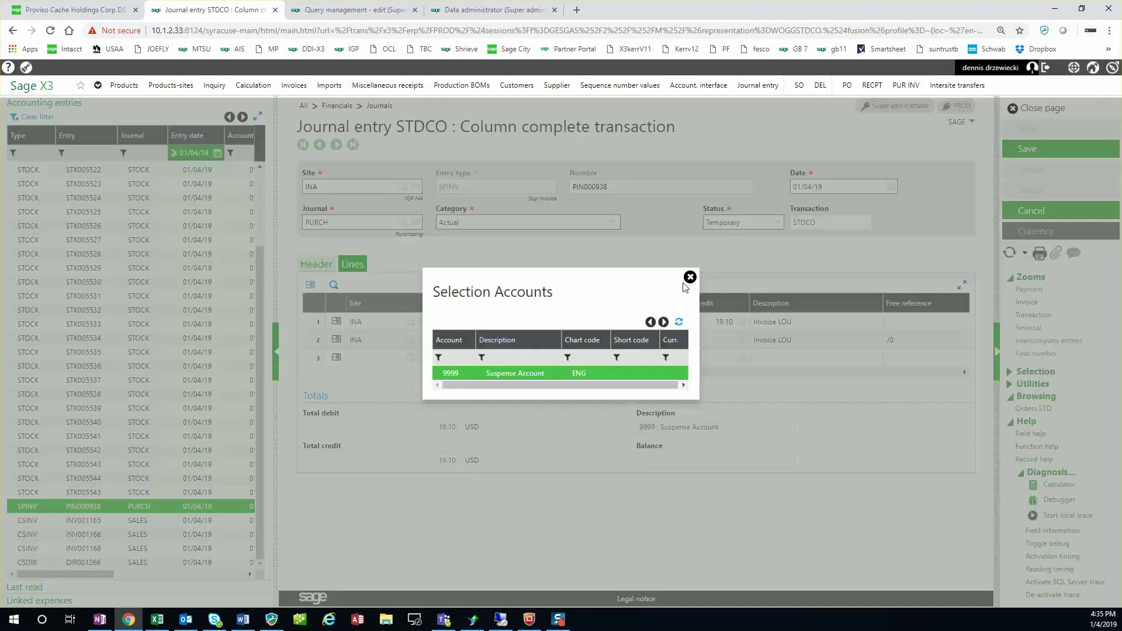
click(691, 277)
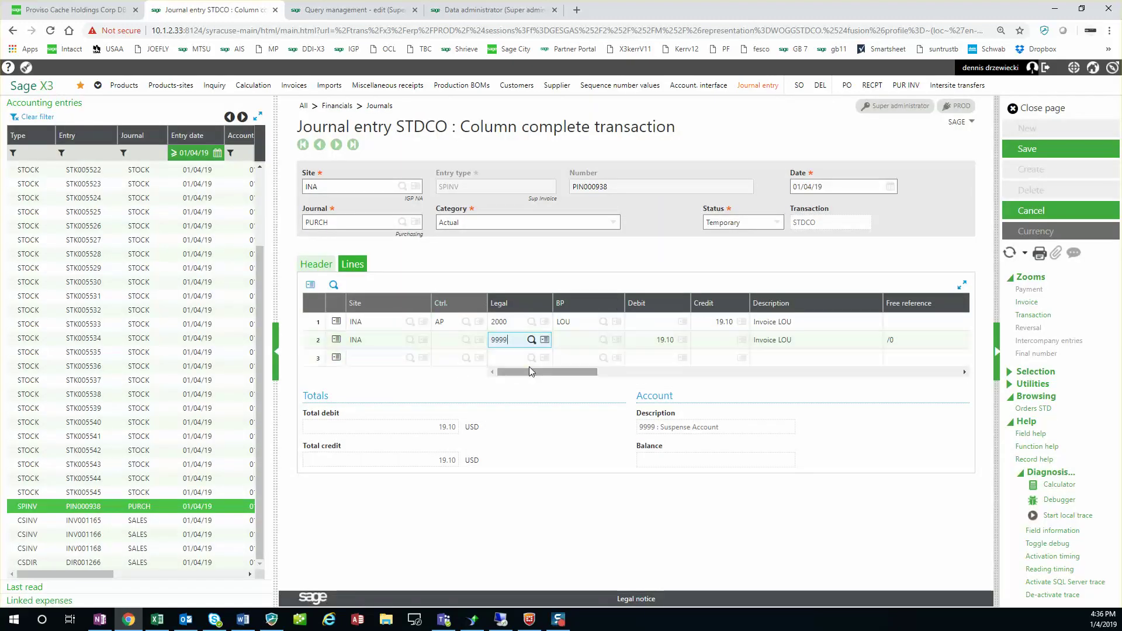